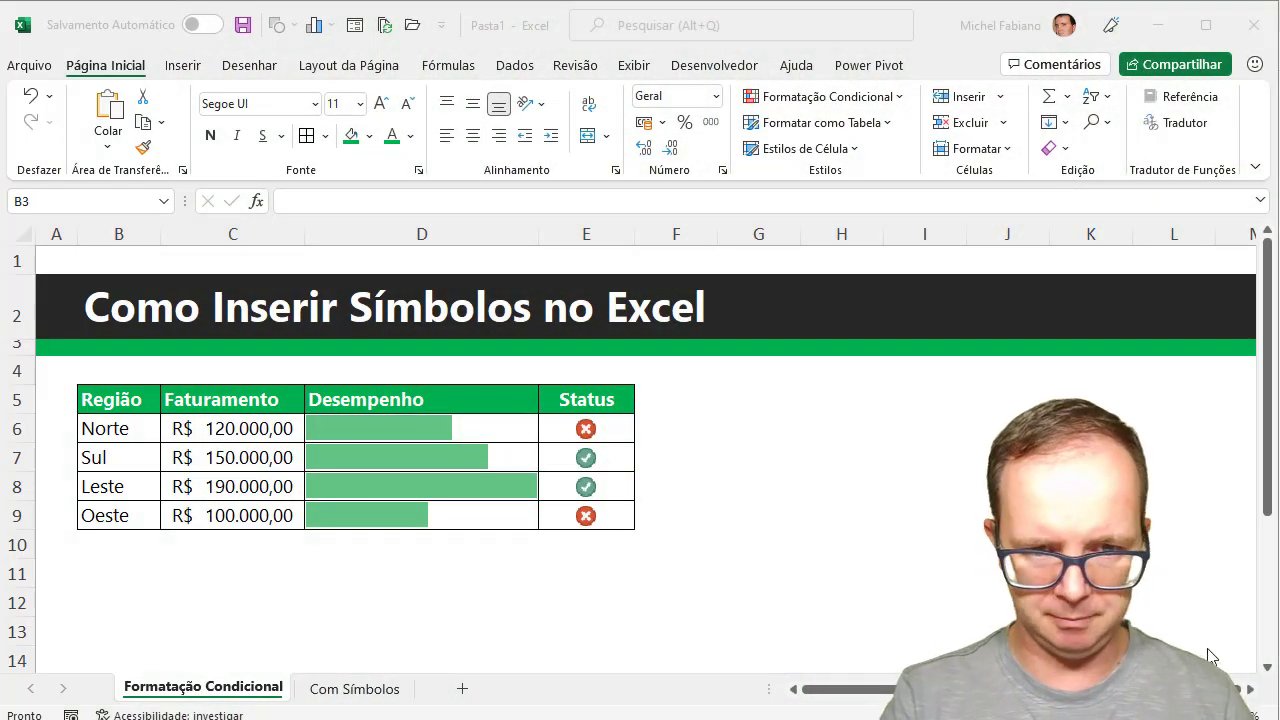
Select the performance bars D6:D9 and browse the Data Bars conditional formatting options
key(alt+Tab)
click(456, 429)
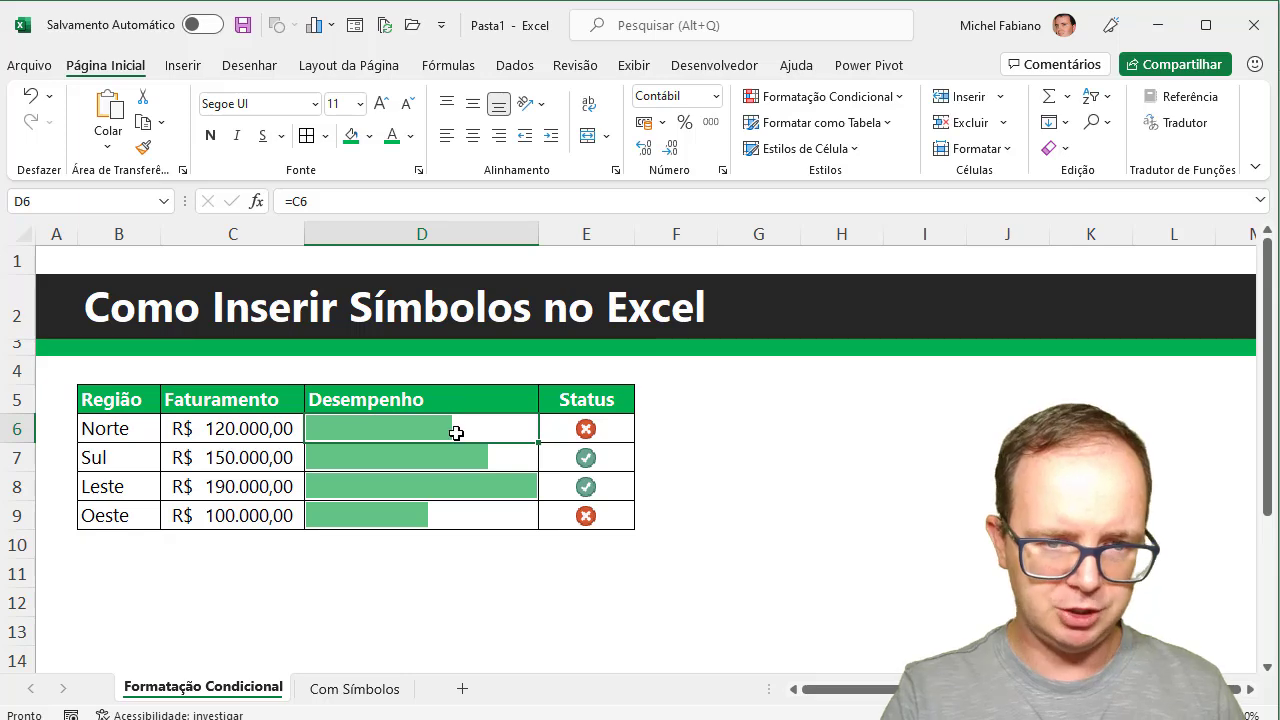
drag(456, 432, 445, 511)
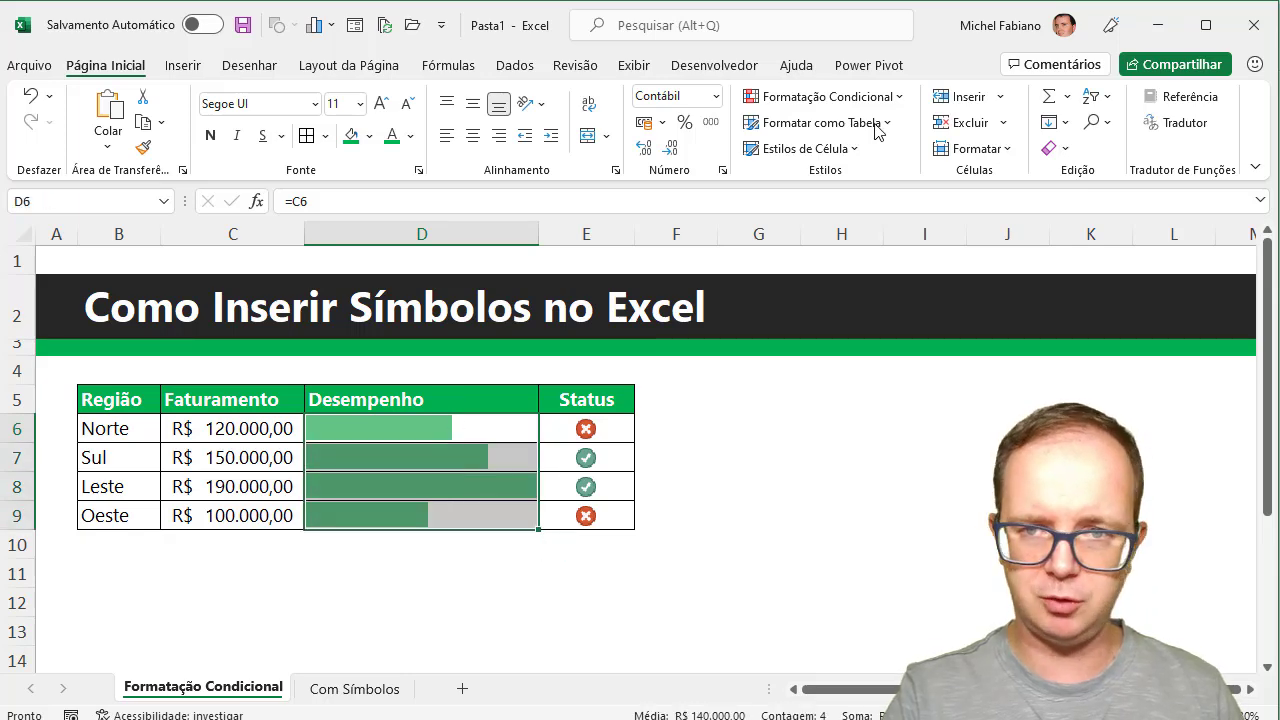
click(895, 98)
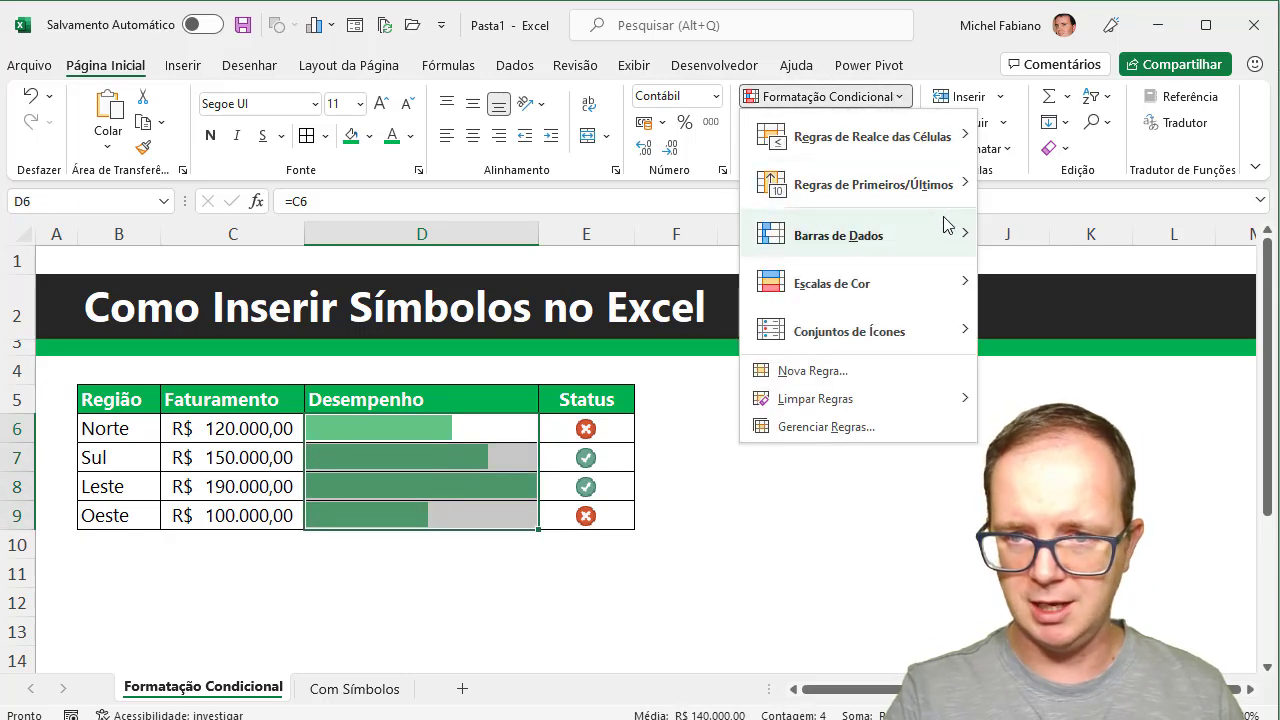
mouse_move(953, 229)
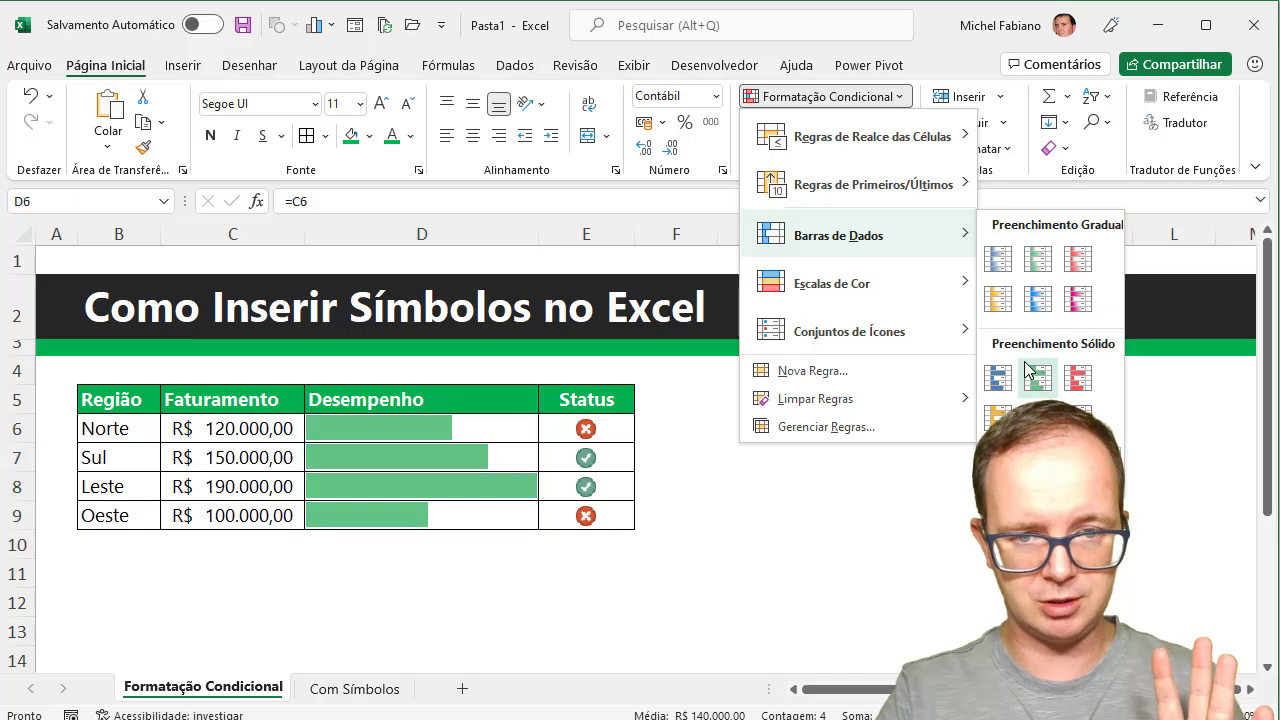
click(620, 430)
Browse Icon Sets for Status cells E6:E9 without applying, then go to the Com Símbolos sheet
drag(620, 424, 605, 511)
click(898, 97)
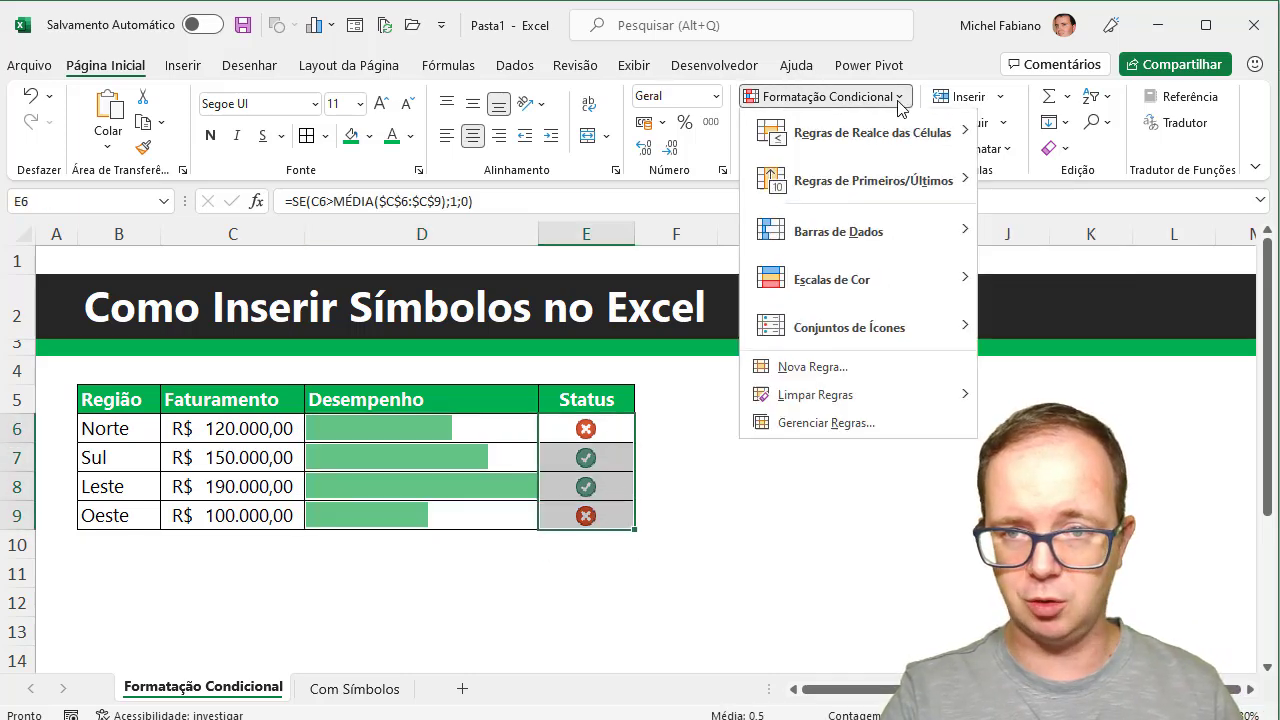
mouse_move(955, 330)
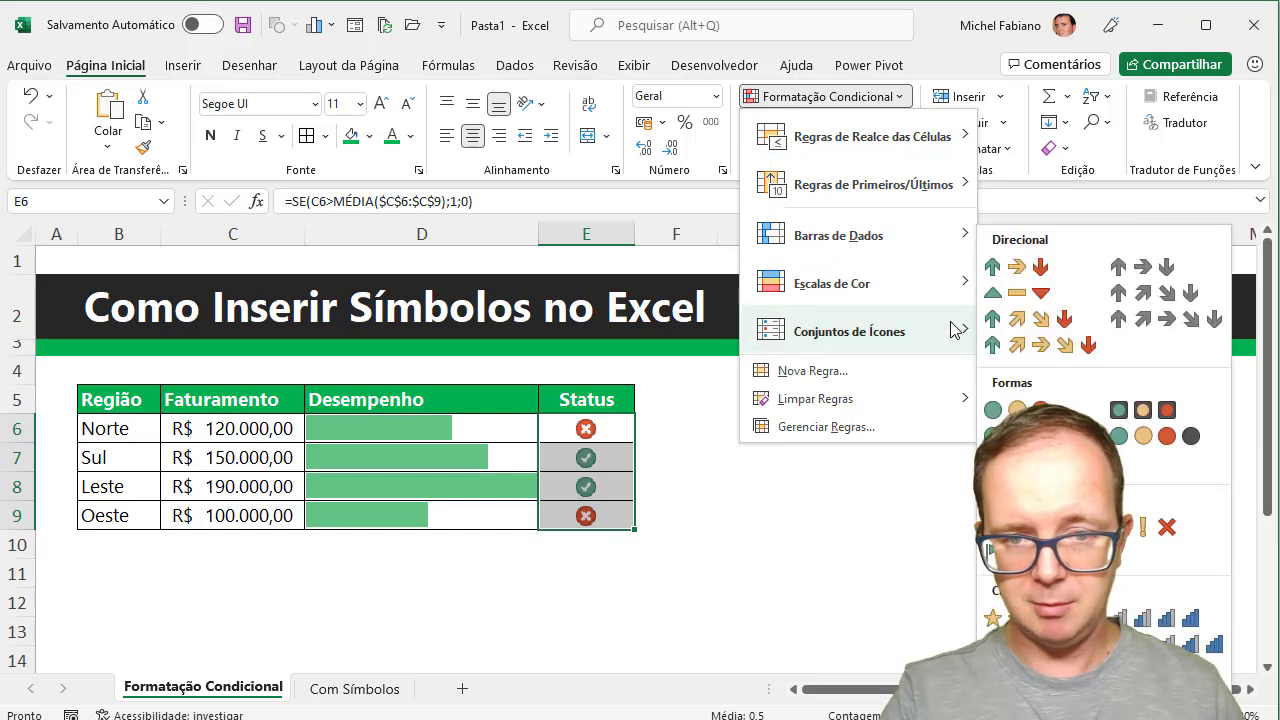
click(689, 570)
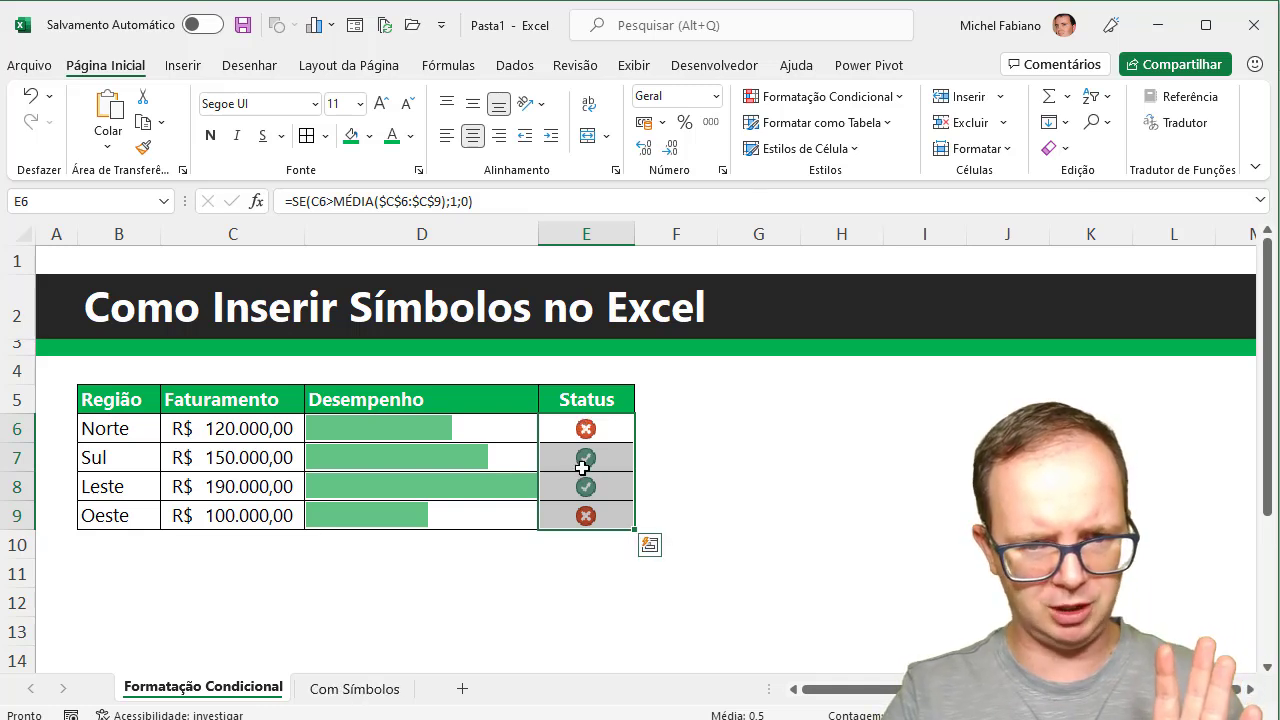
click(345, 695)
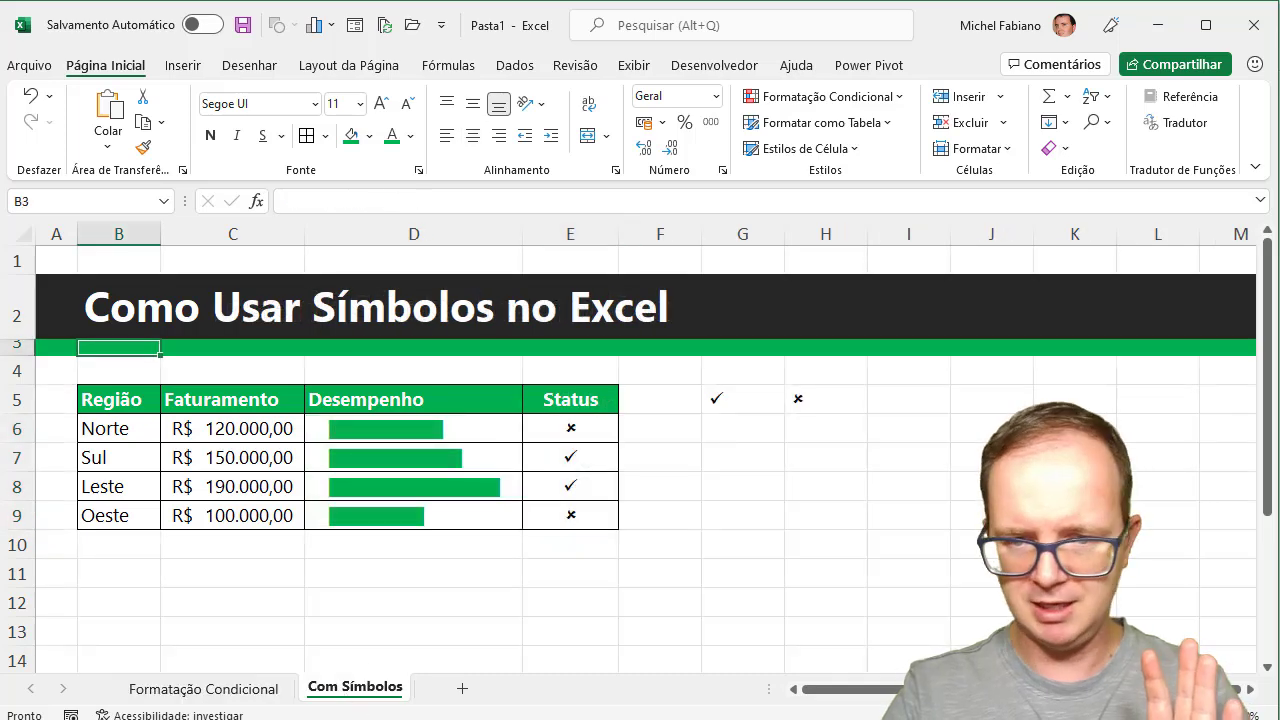
Zoom in, review the REPT and SE formulas in D6:E9, then copy B5:C9
click(1232, 715)
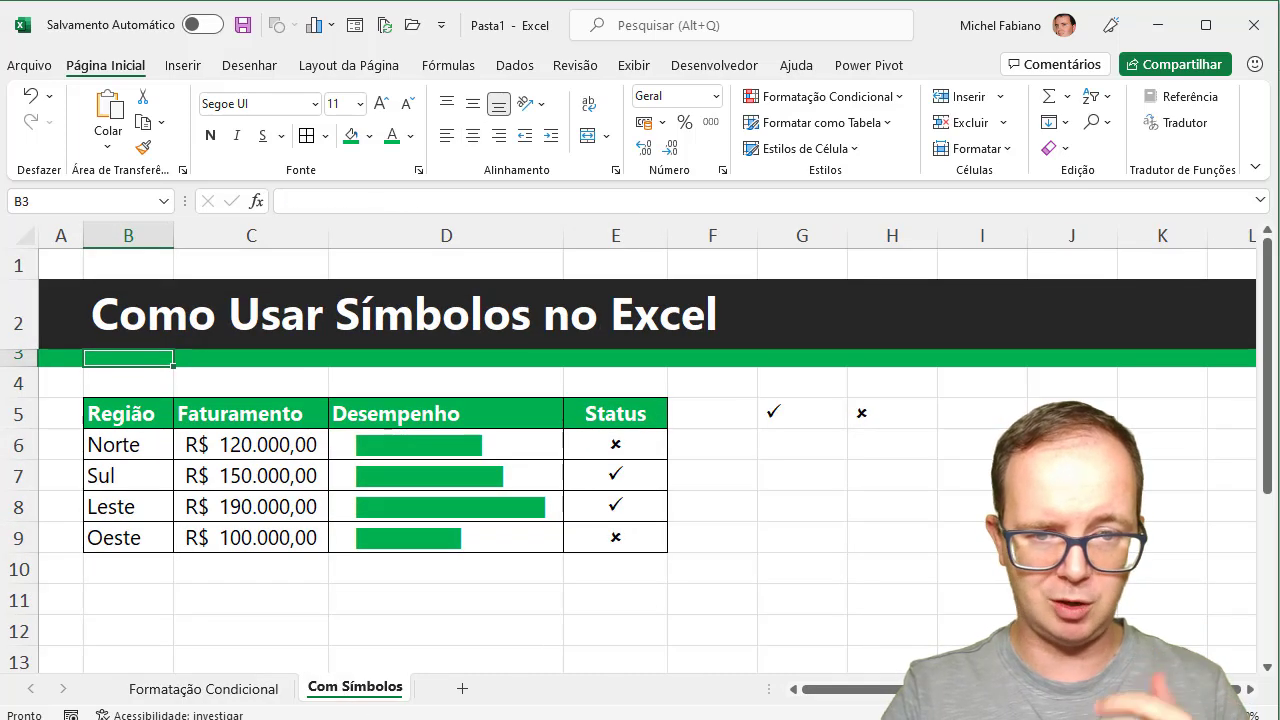
click(527, 458)
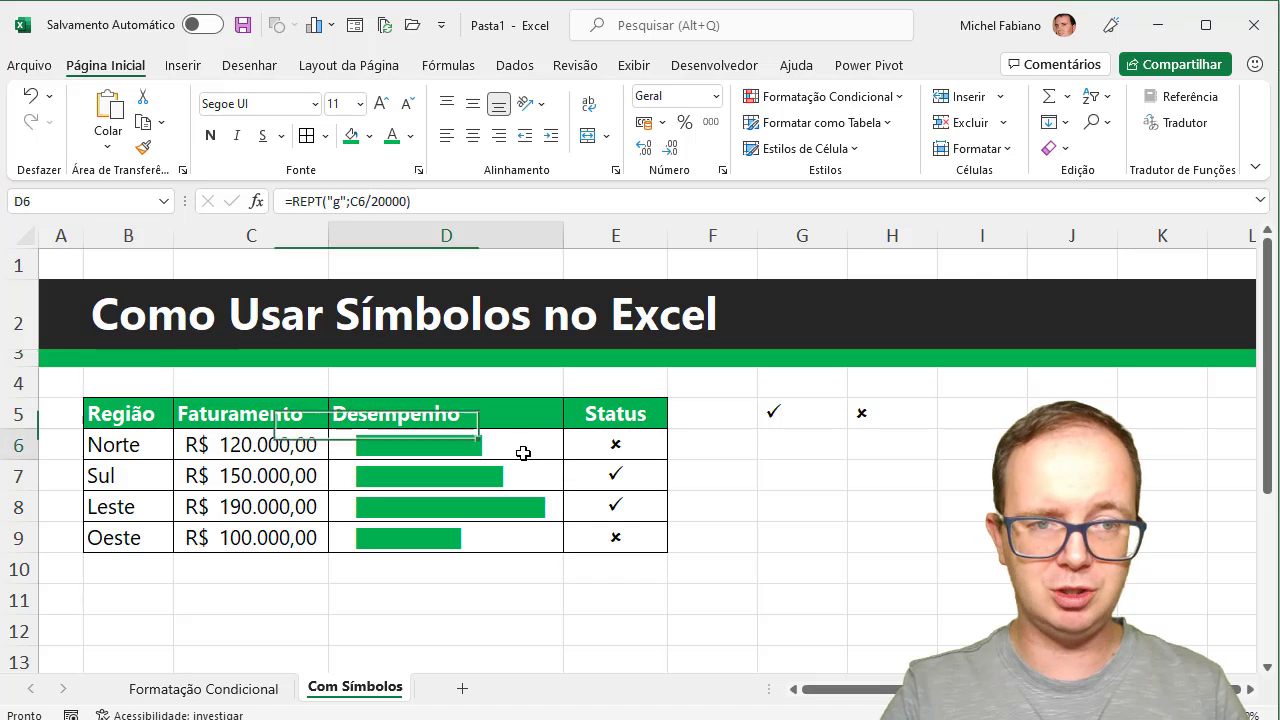
click(593, 449)
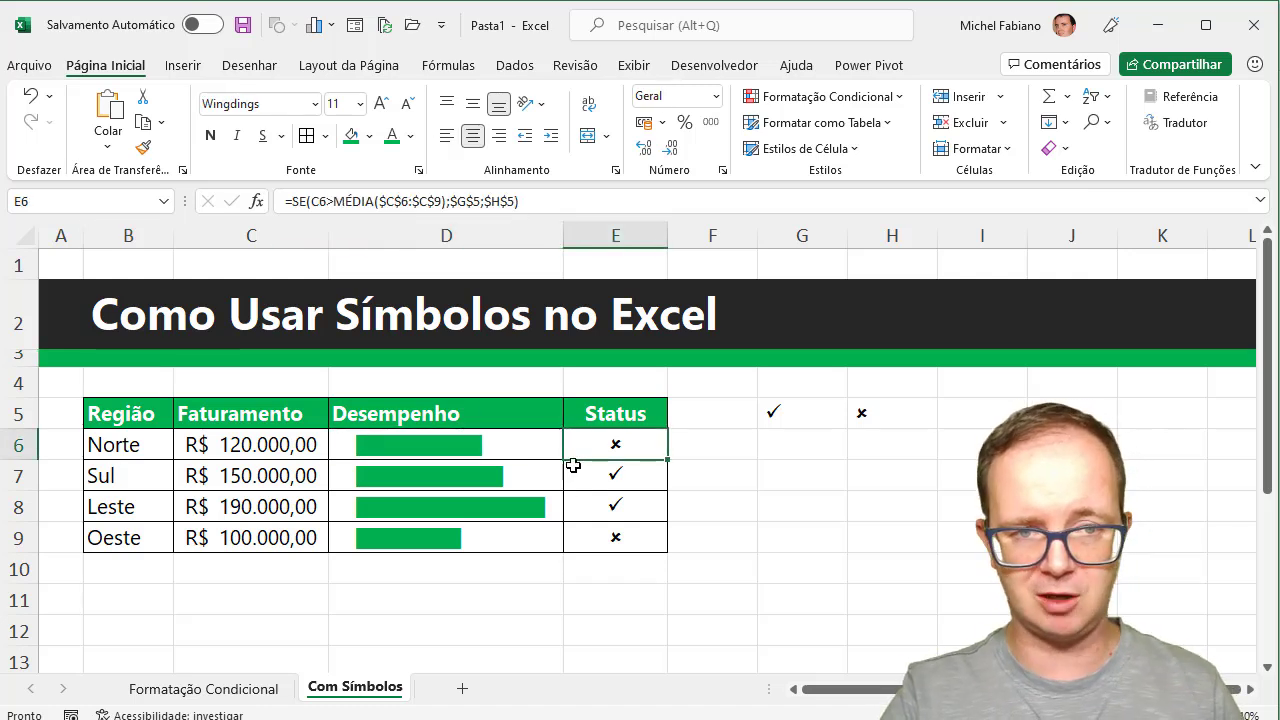
click(537, 466)
click(606, 494)
click(503, 501)
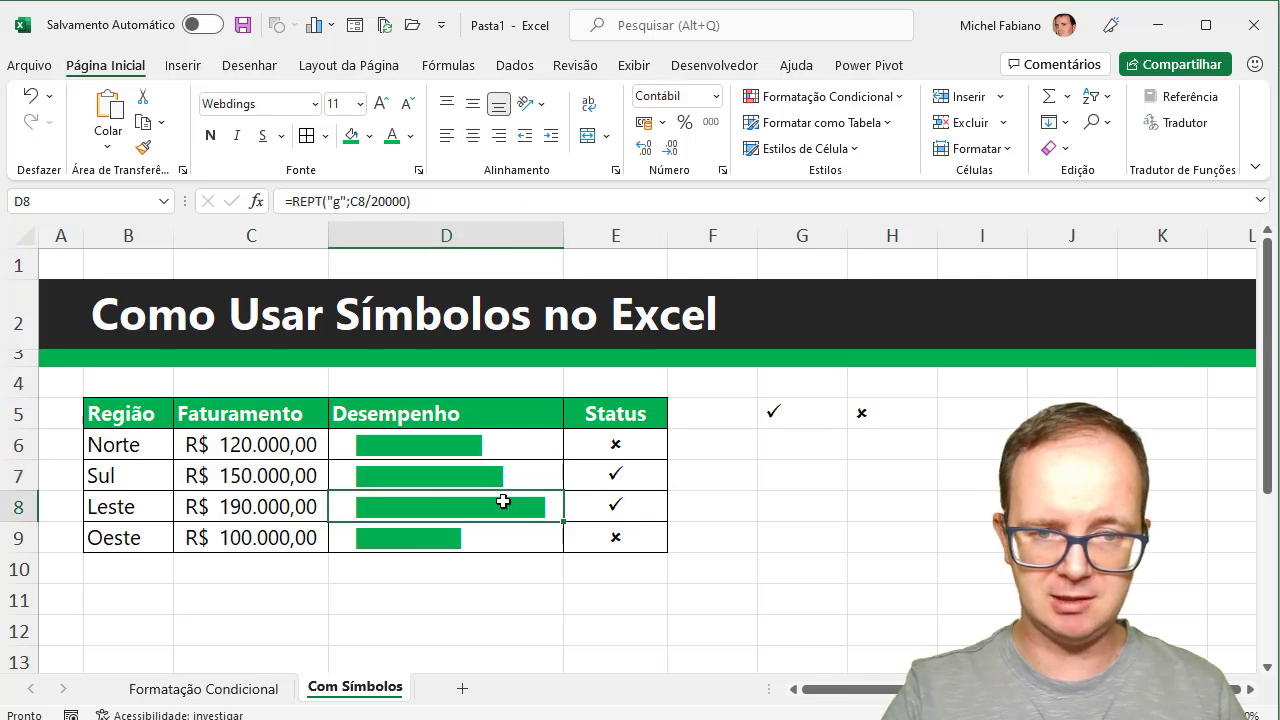
click(622, 539)
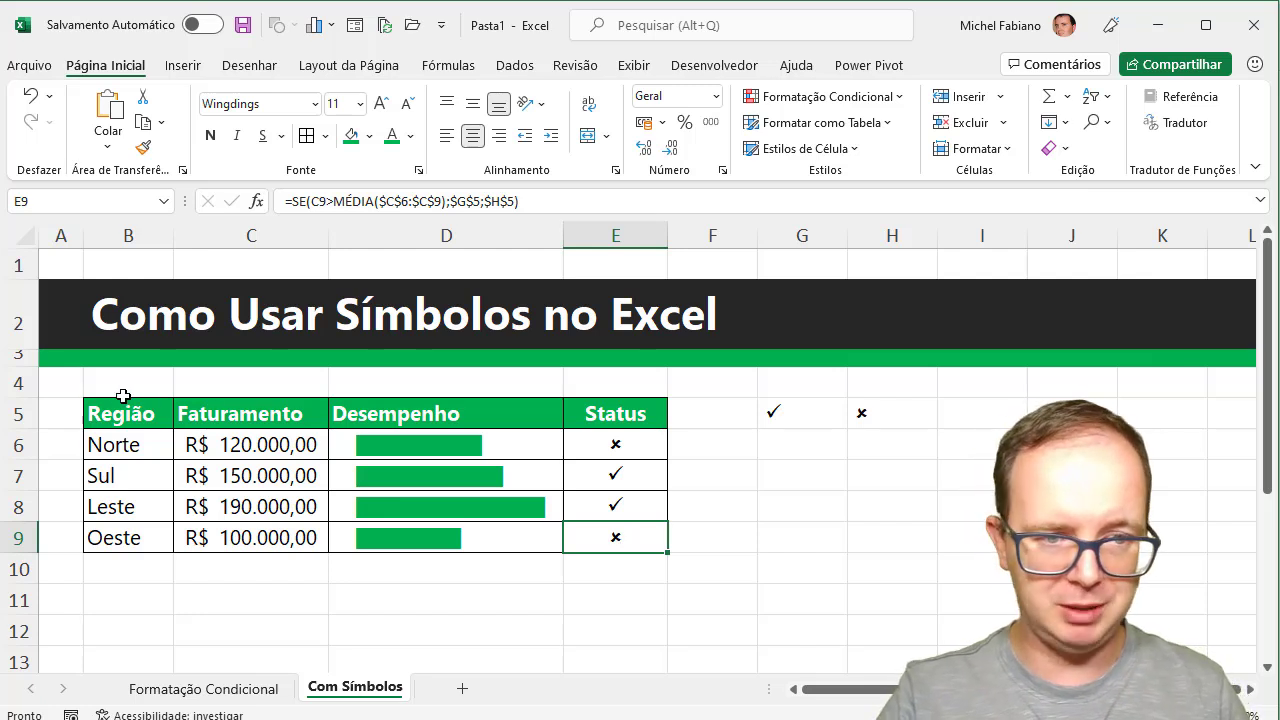
drag(122, 410, 226, 534)
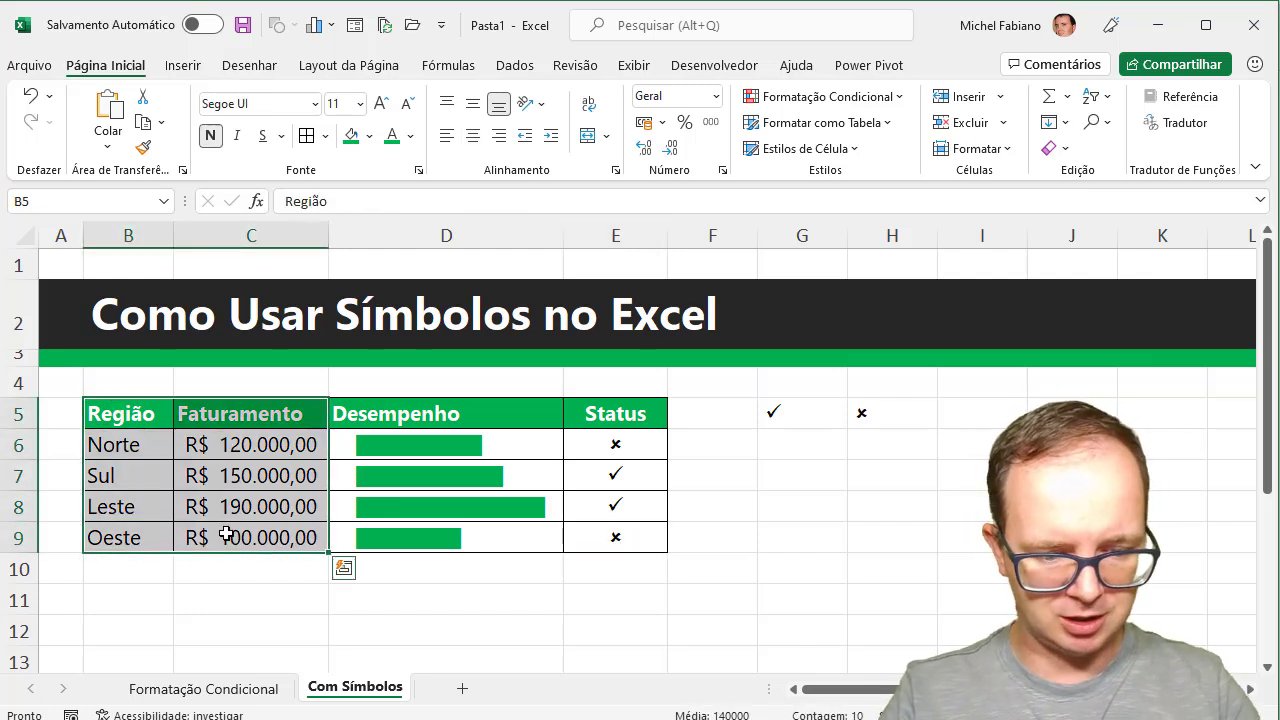
key(ctrl+c)
On a new sheet, paste the table at B3, autofit columns B and C, and narrow column A
click(463, 688)
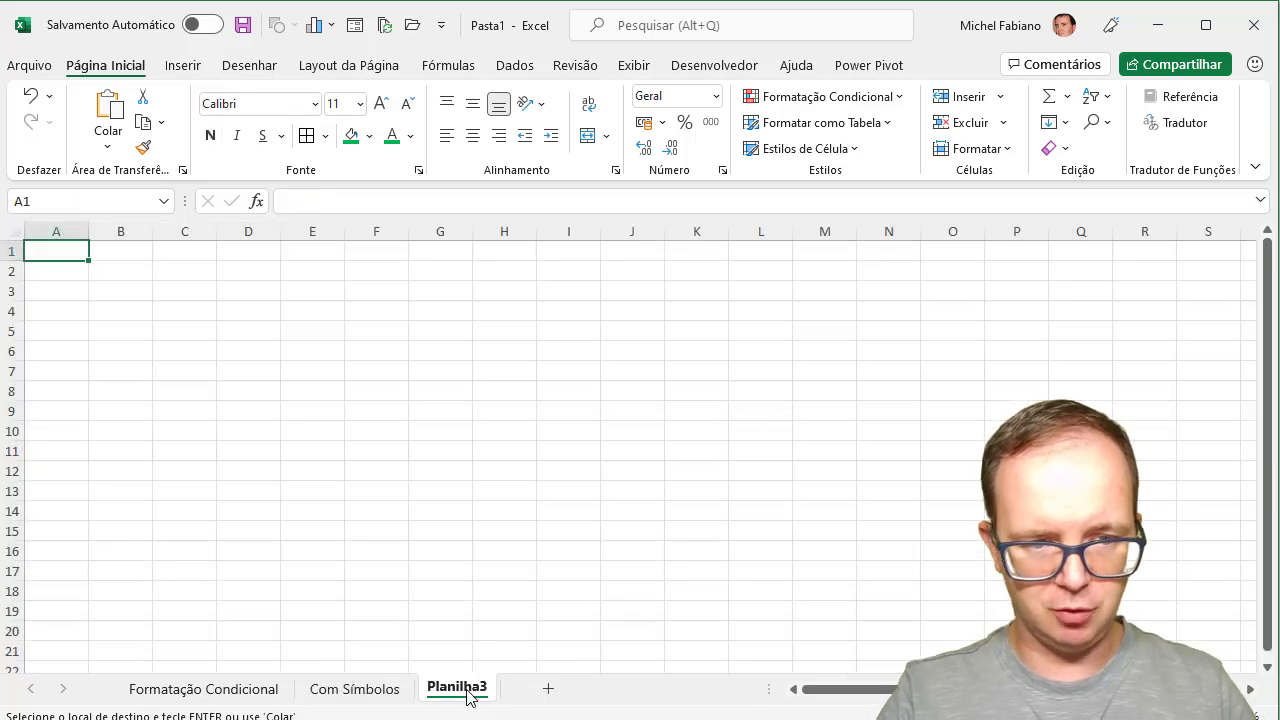
click(126, 288)
key(ctrl+v)
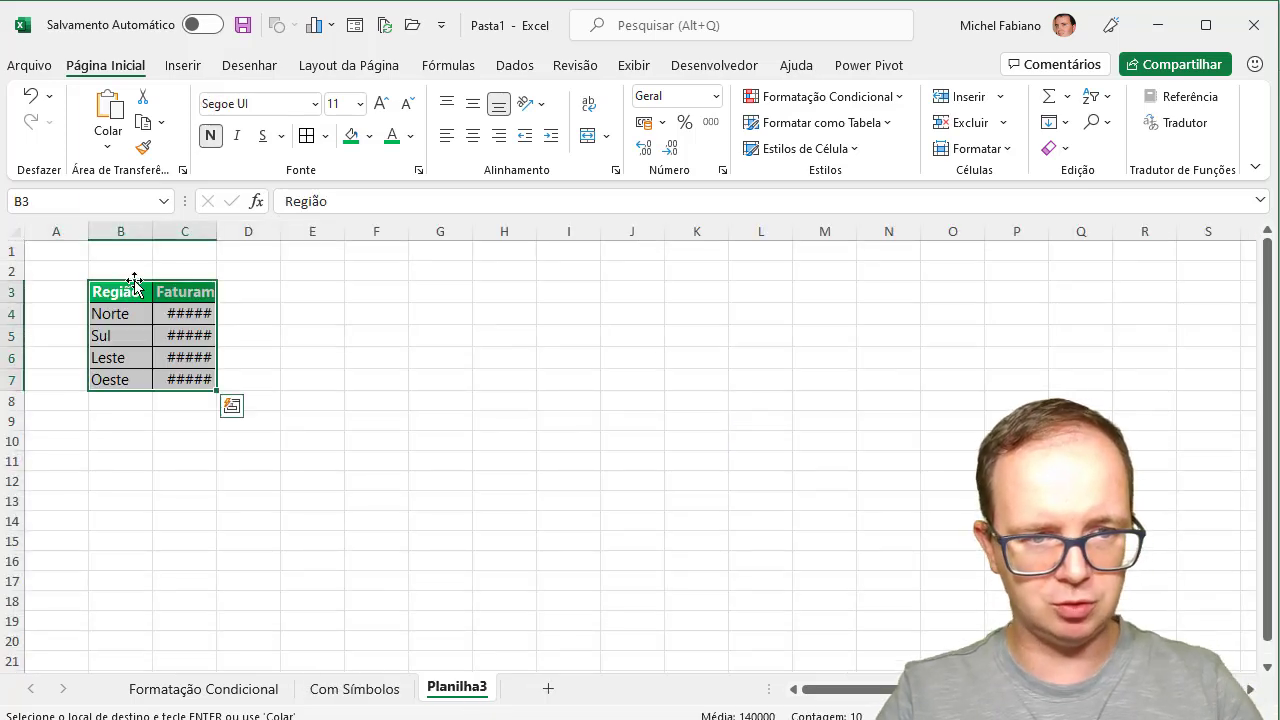
double_click(151, 231)
double_click(210, 231)
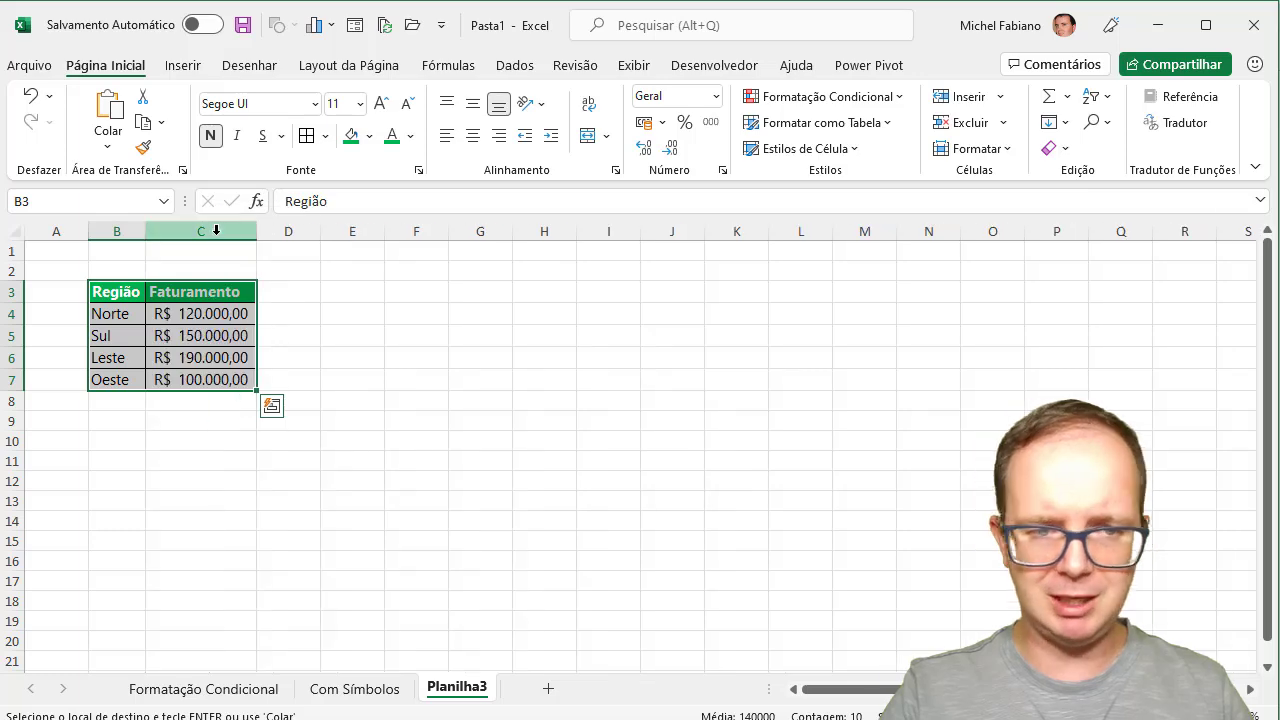
scroll(628, 447, up, 1)
scroll(628, 447, up, 2)
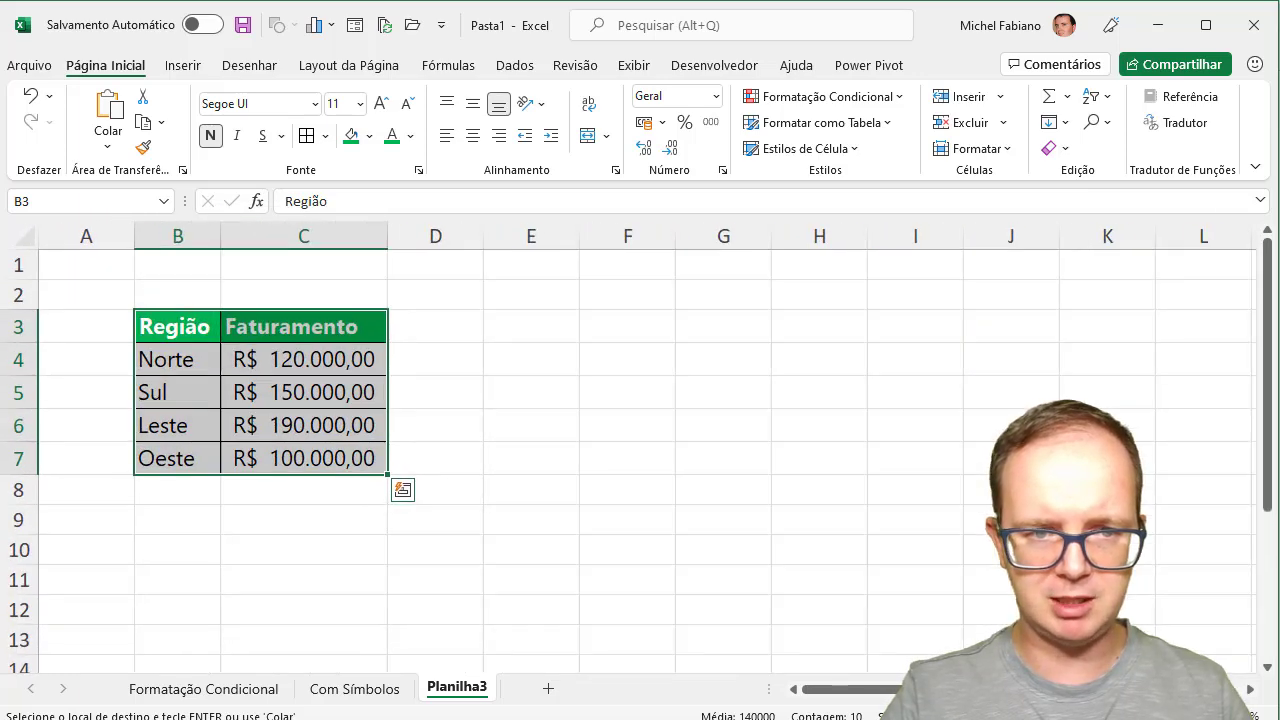
scroll(628, 447, up, 1)
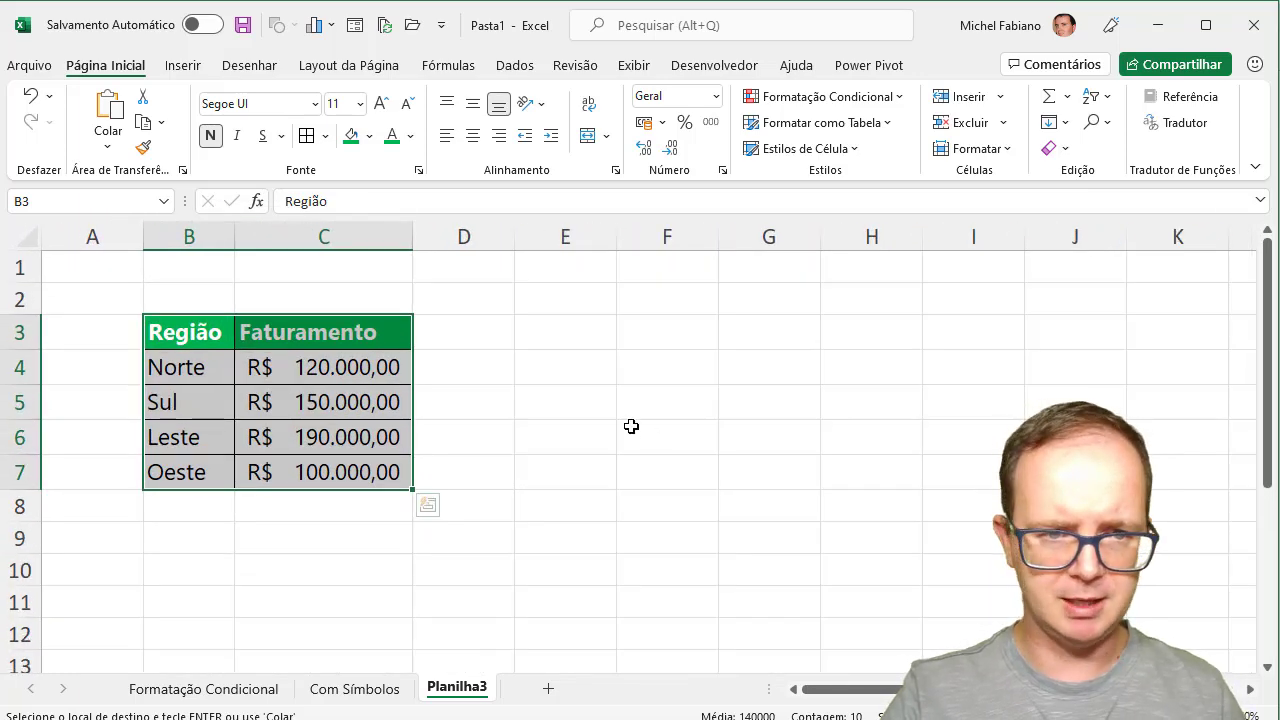
drag(142, 237, 86, 237)
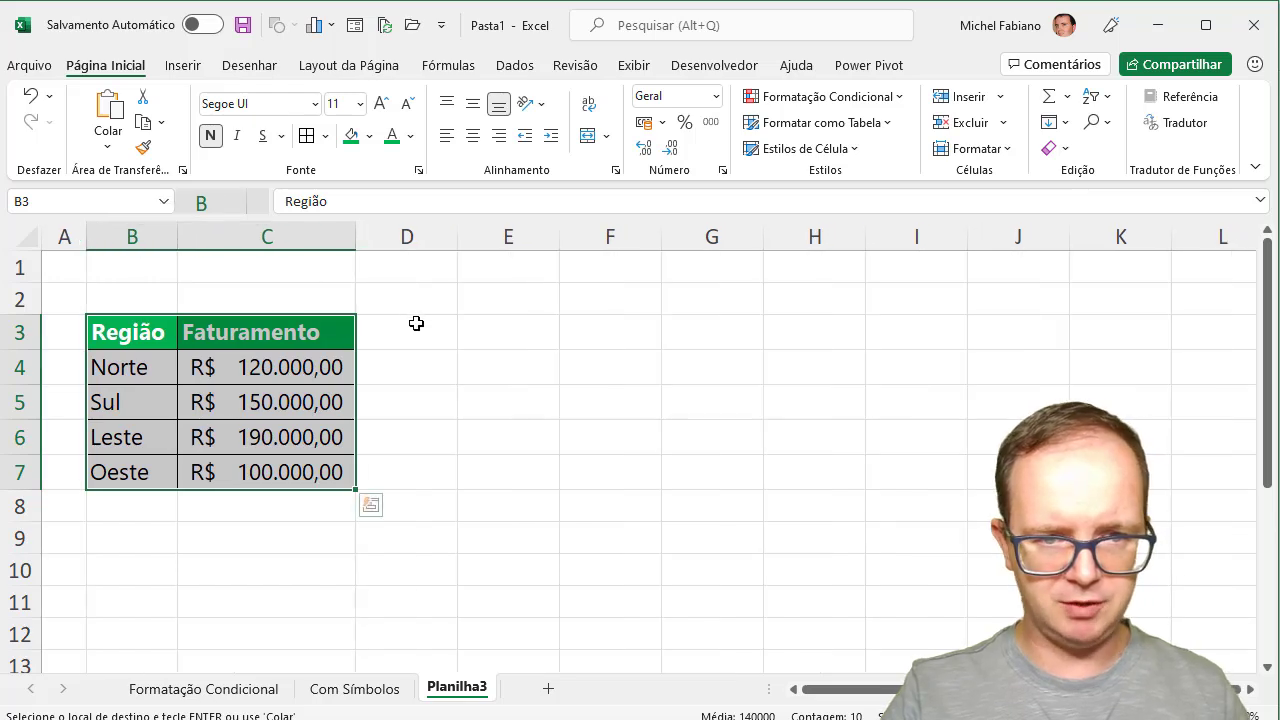
Add headers Desempenho and Status in D3:E3 and widen columns D and E
click(416, 325)
text(Desemp)
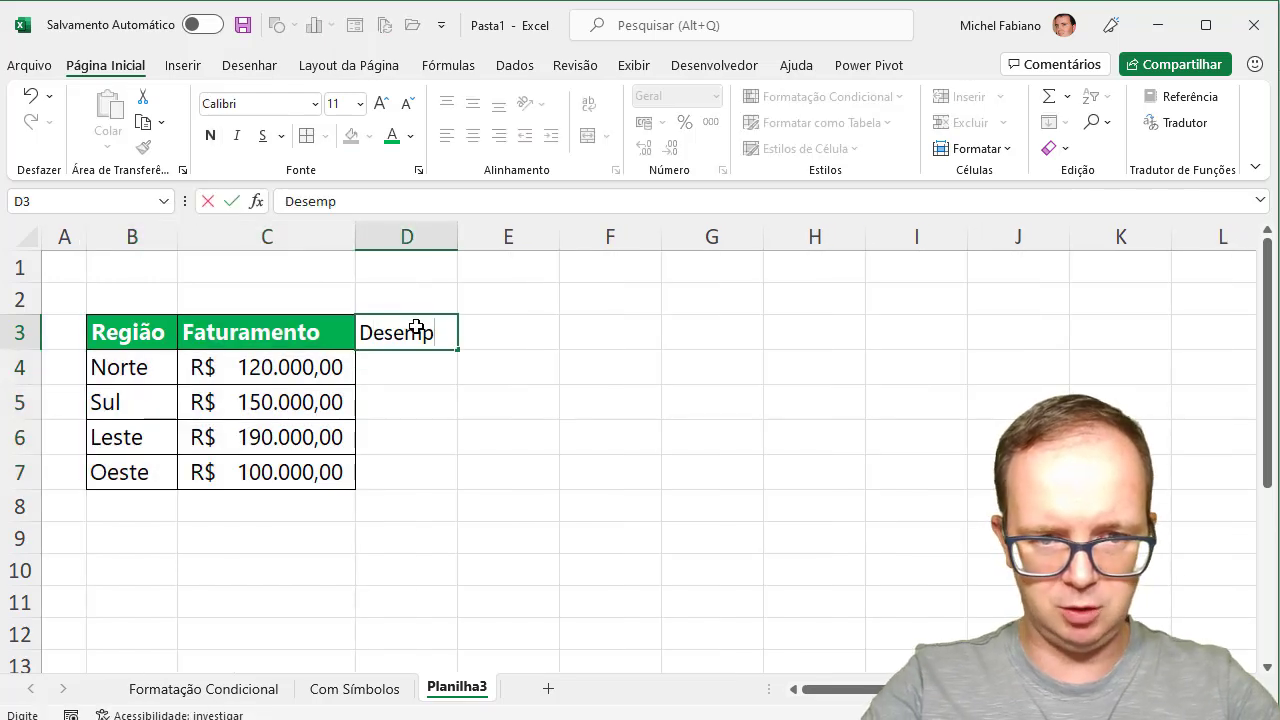
text(enho)
key(Tab)
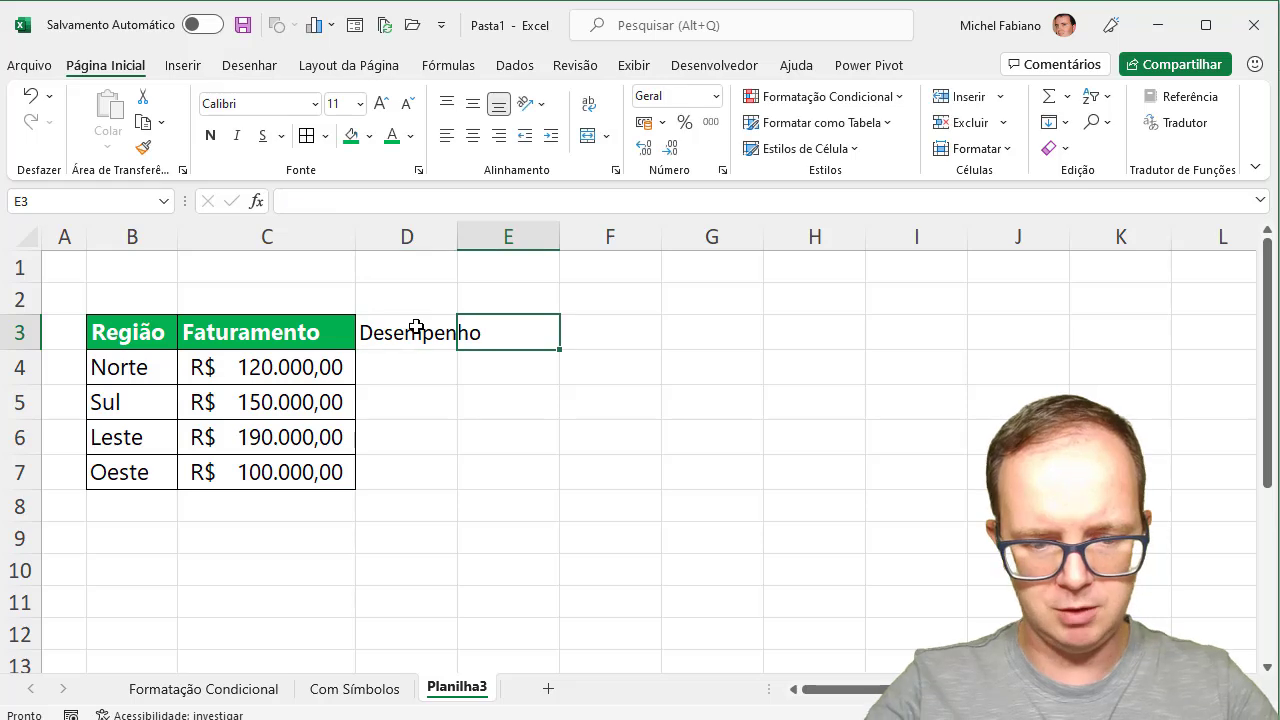
text(Status)
key(Return)
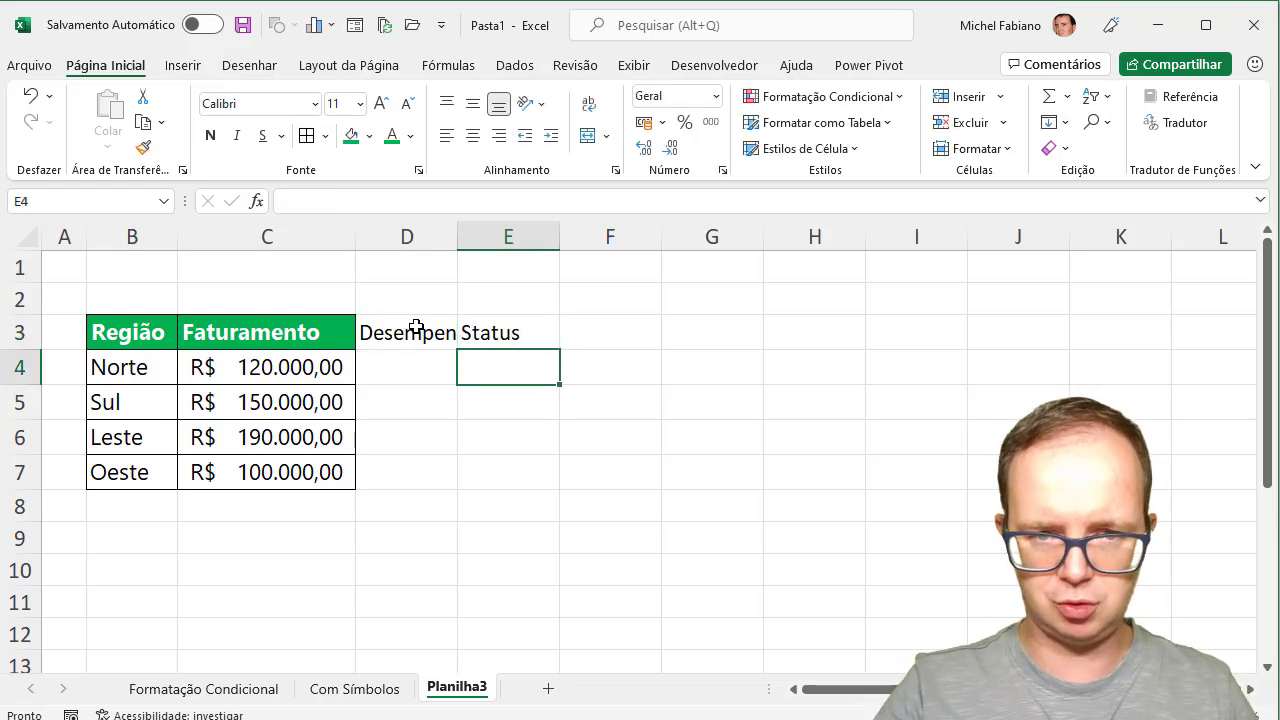
double_click(458, 245)
drag(601, 238, 623, 238)
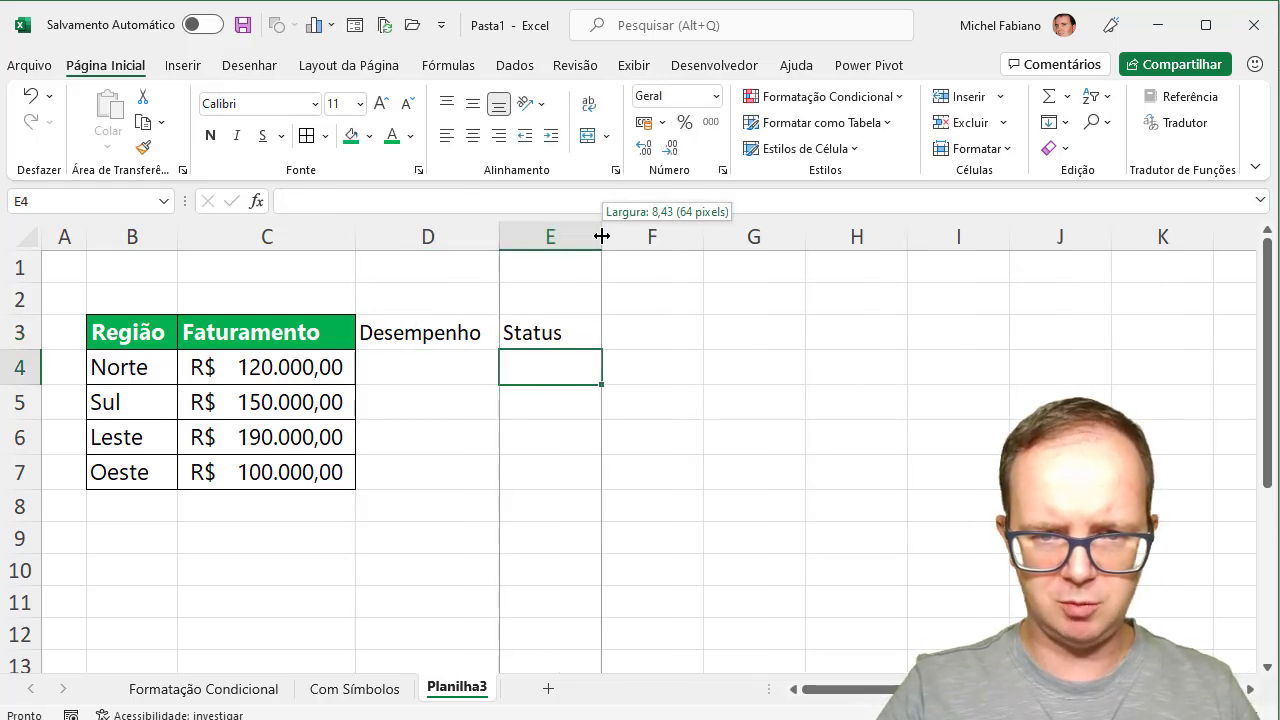
drag(500, 238, 544, 238)
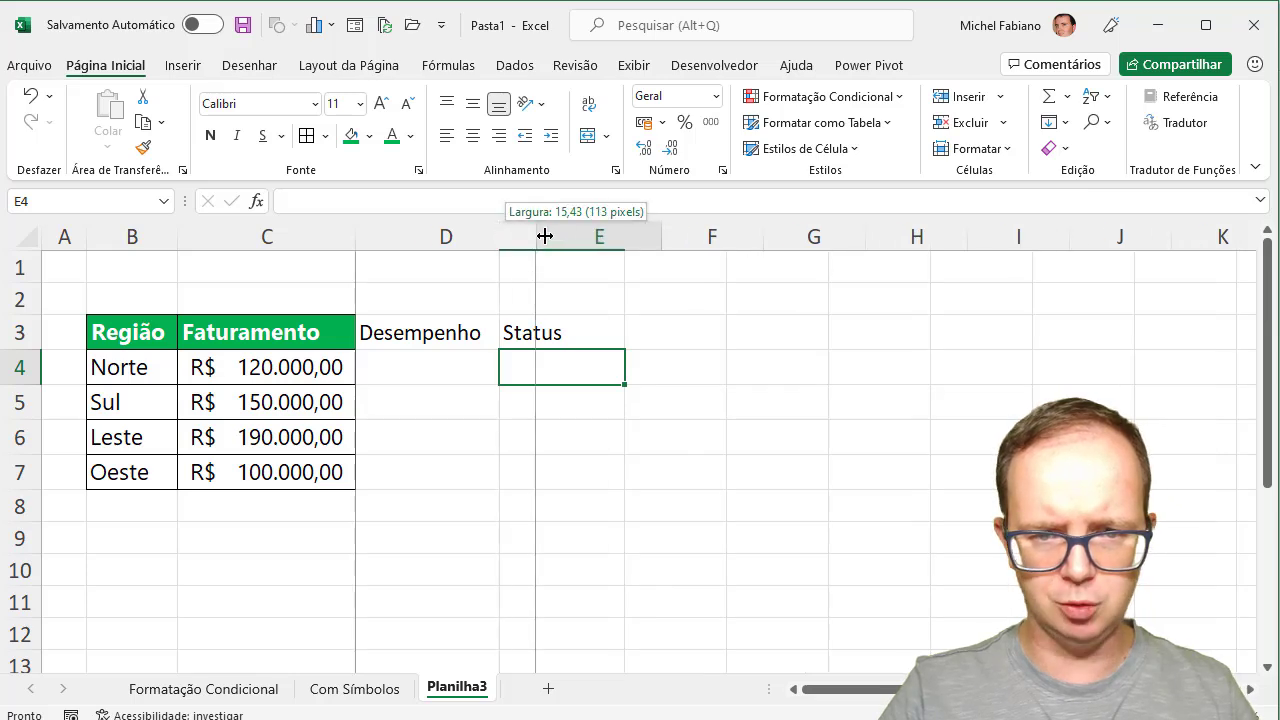
drag(670, 228, 702, 228)
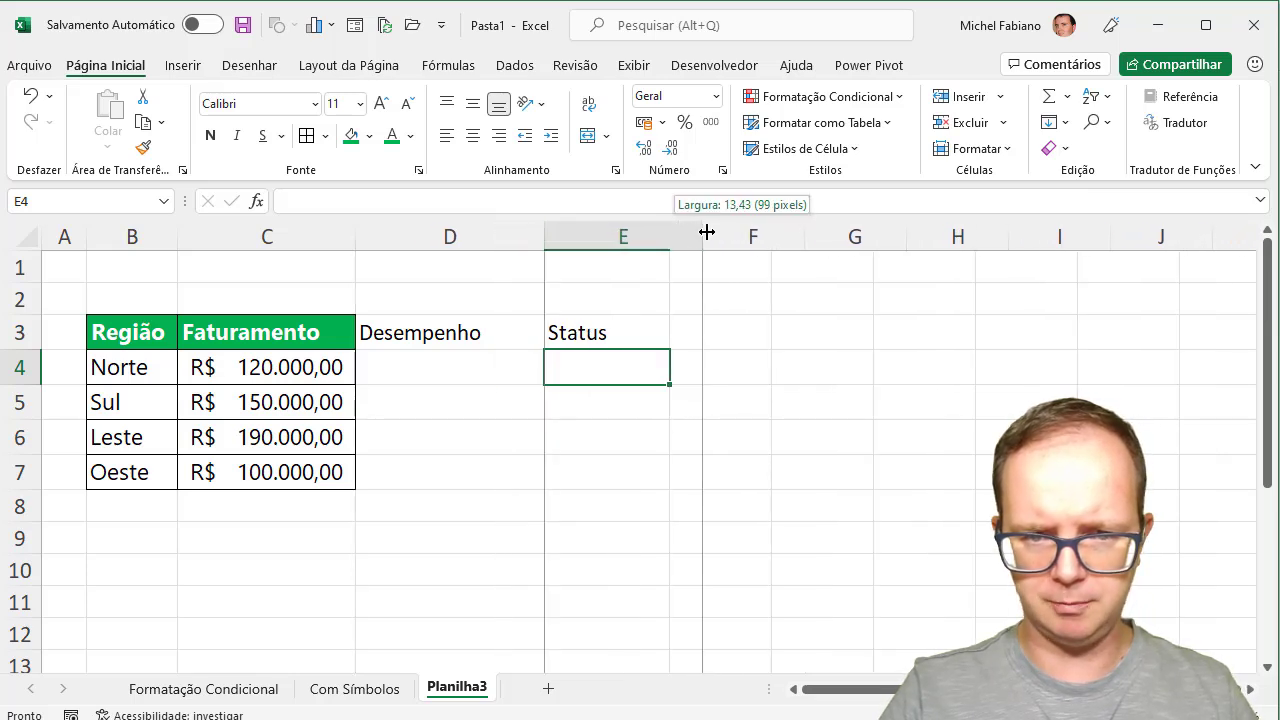
Put All Borders on D3:E7 and copy C4:C7's formatting onto D4:E7
drag(420, 334, 618, 476)
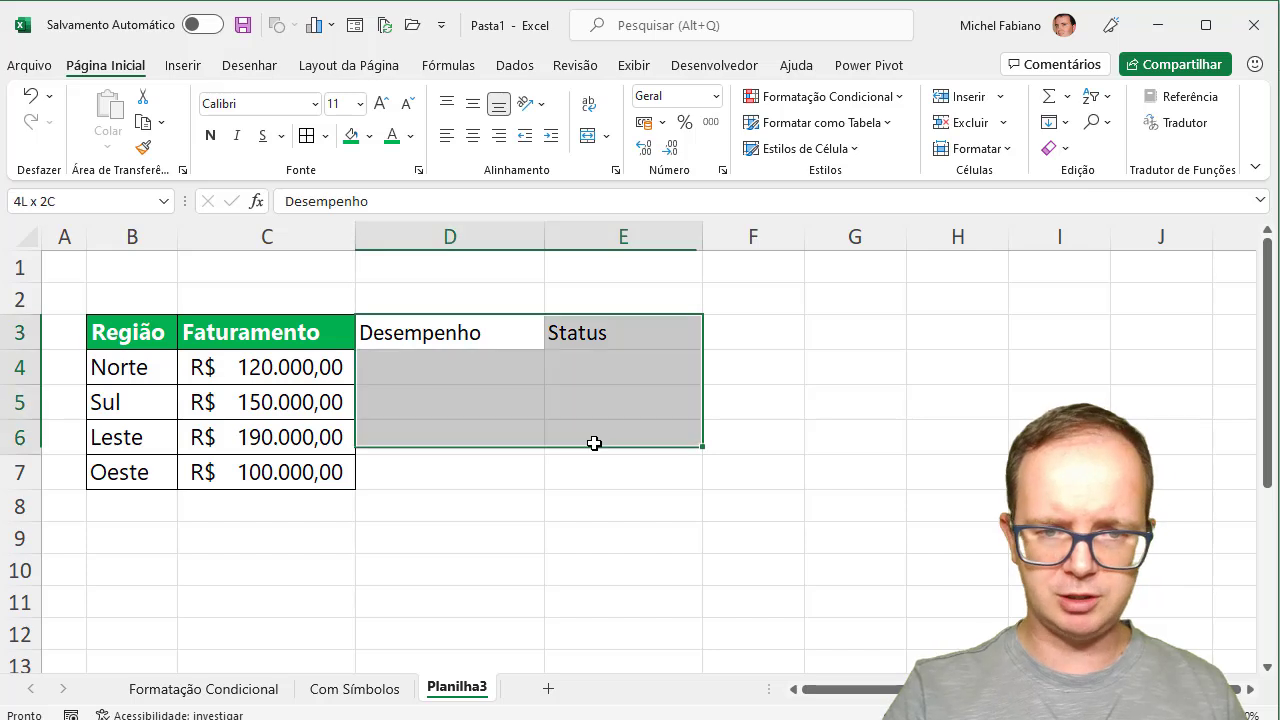
click(308, 140)
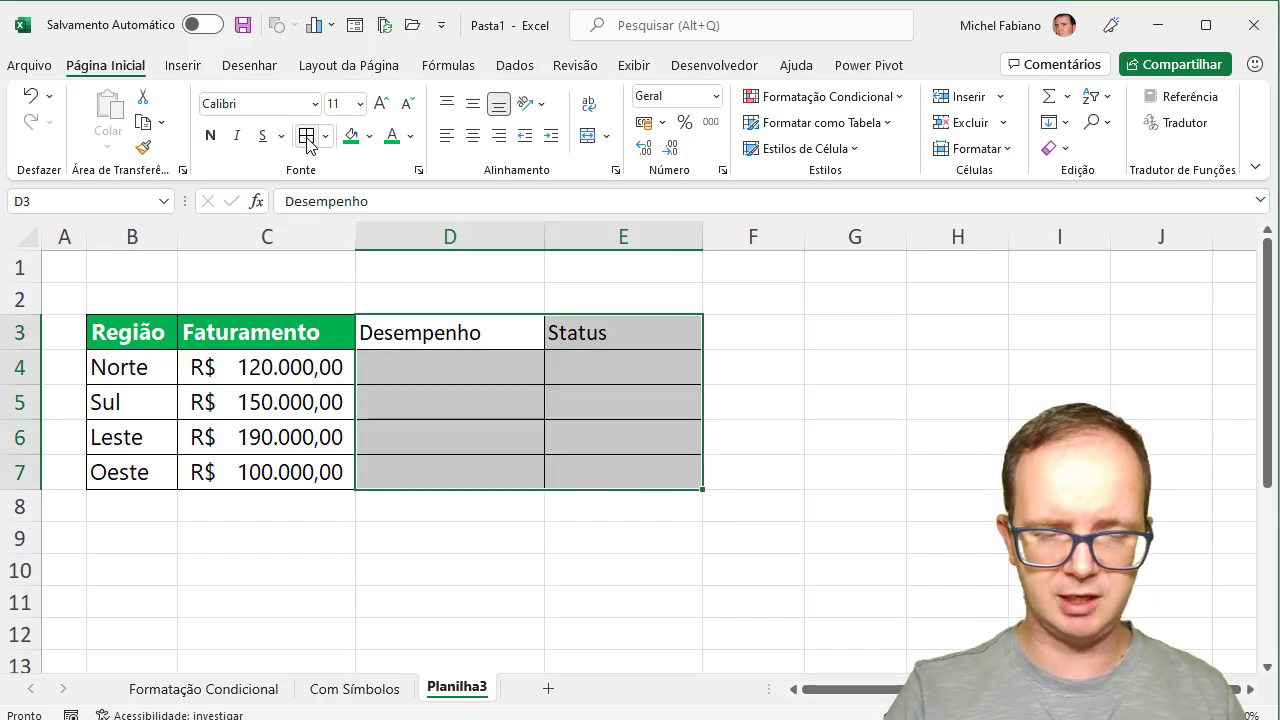
drag(300, 366, 290, 472)
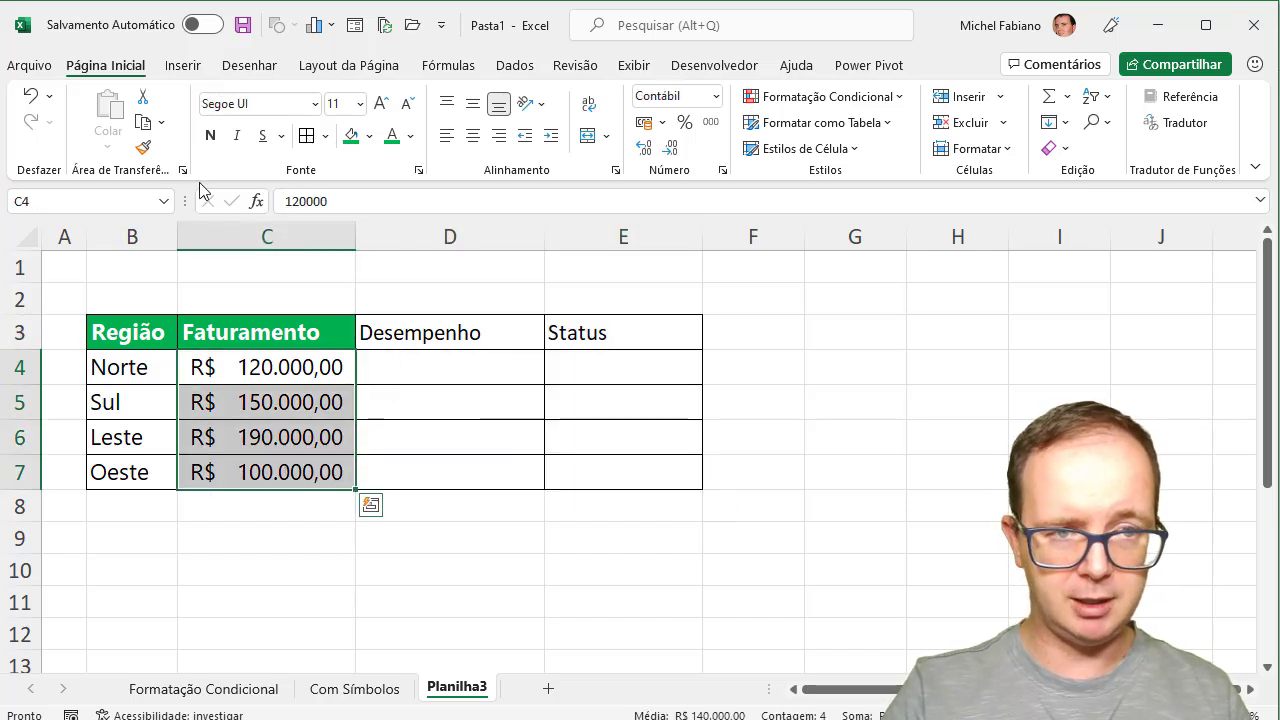
click(143, 147)
drag(446, 374, 635, 476)
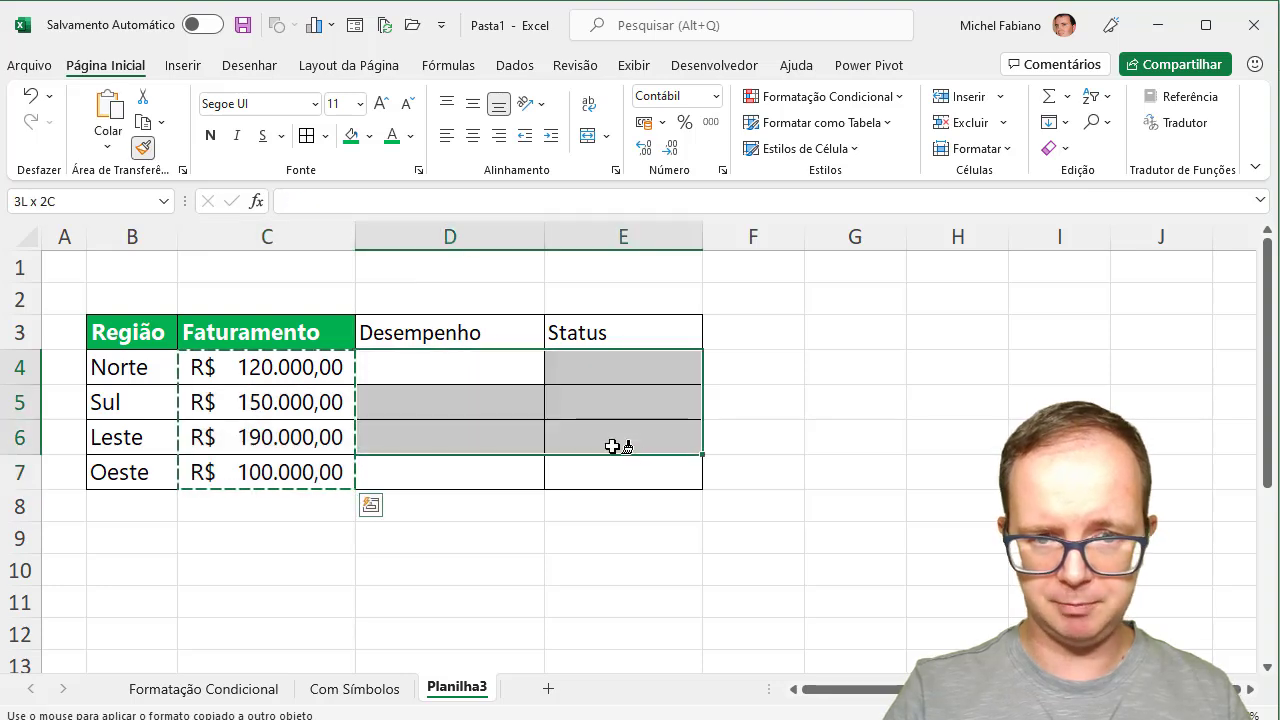
Copy the green header style from C3 onto D3 and E3
click(329, 334)
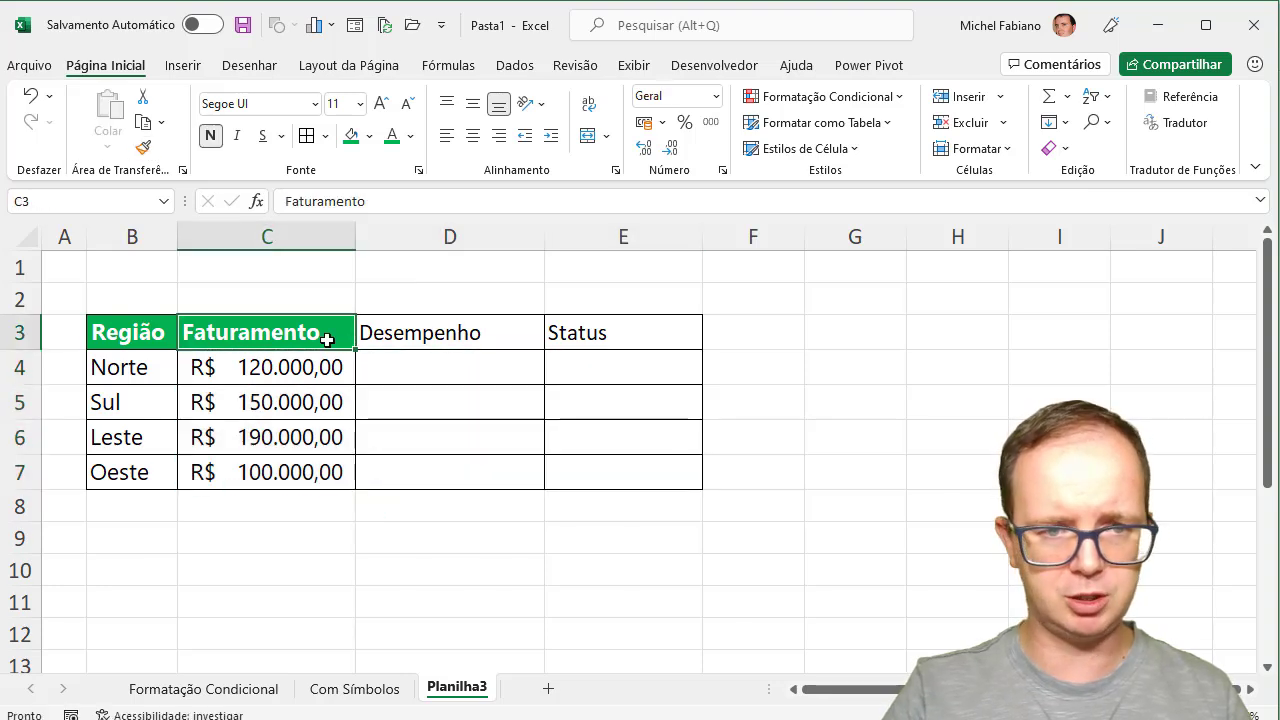
click(143, 147)
drag(470, 330, 618, 333)
click(515, 537)
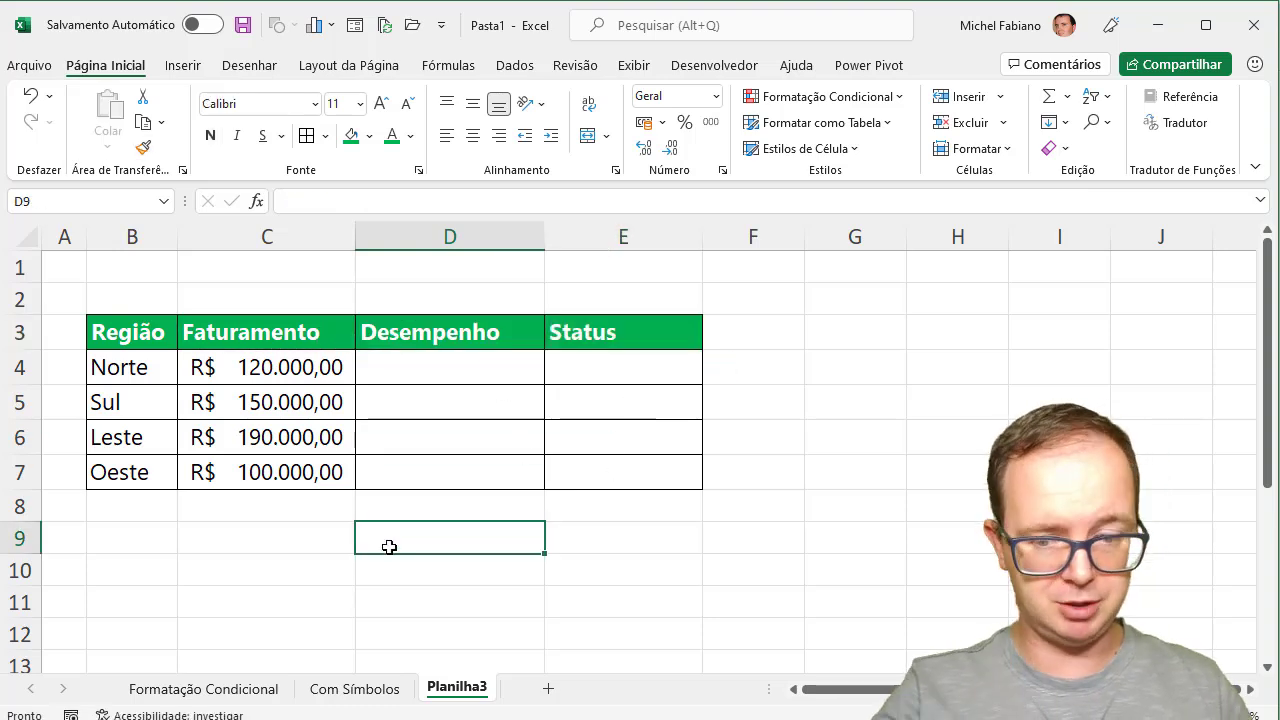
Enter =REPT("|";5) in D9, fill it to D10, and change D10's count to 15
text(=rept("|)
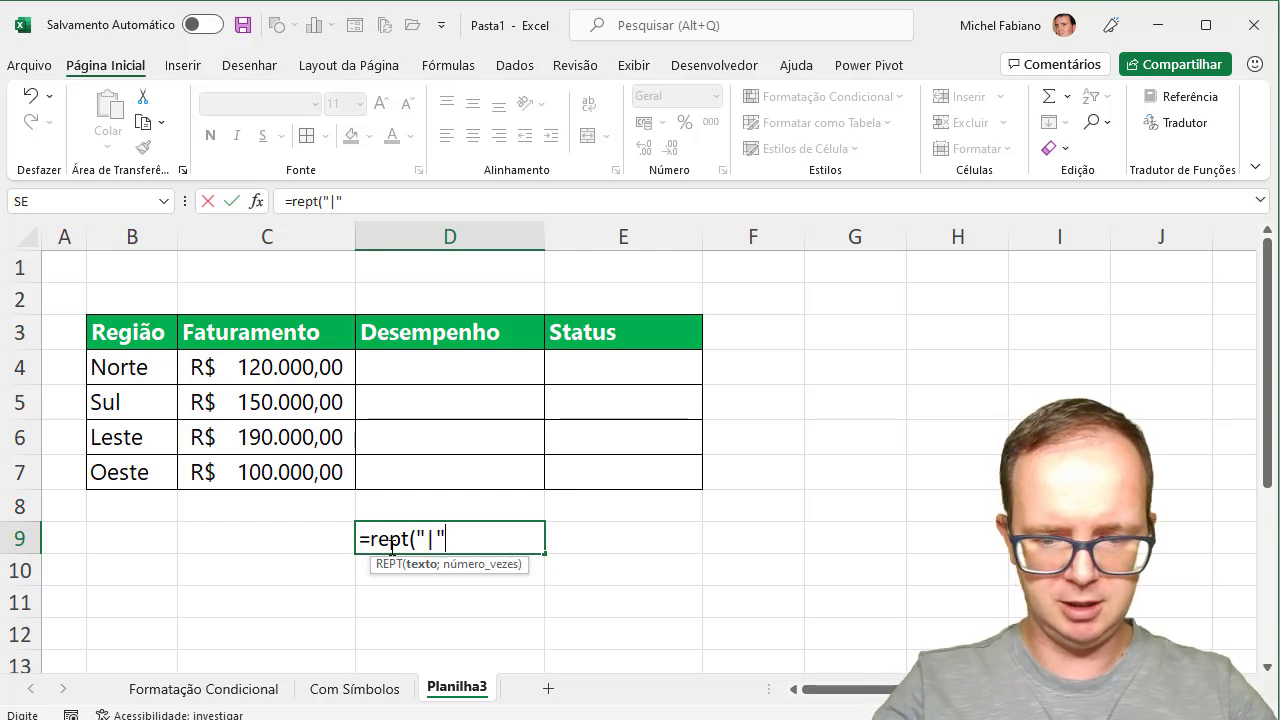
text(;5)
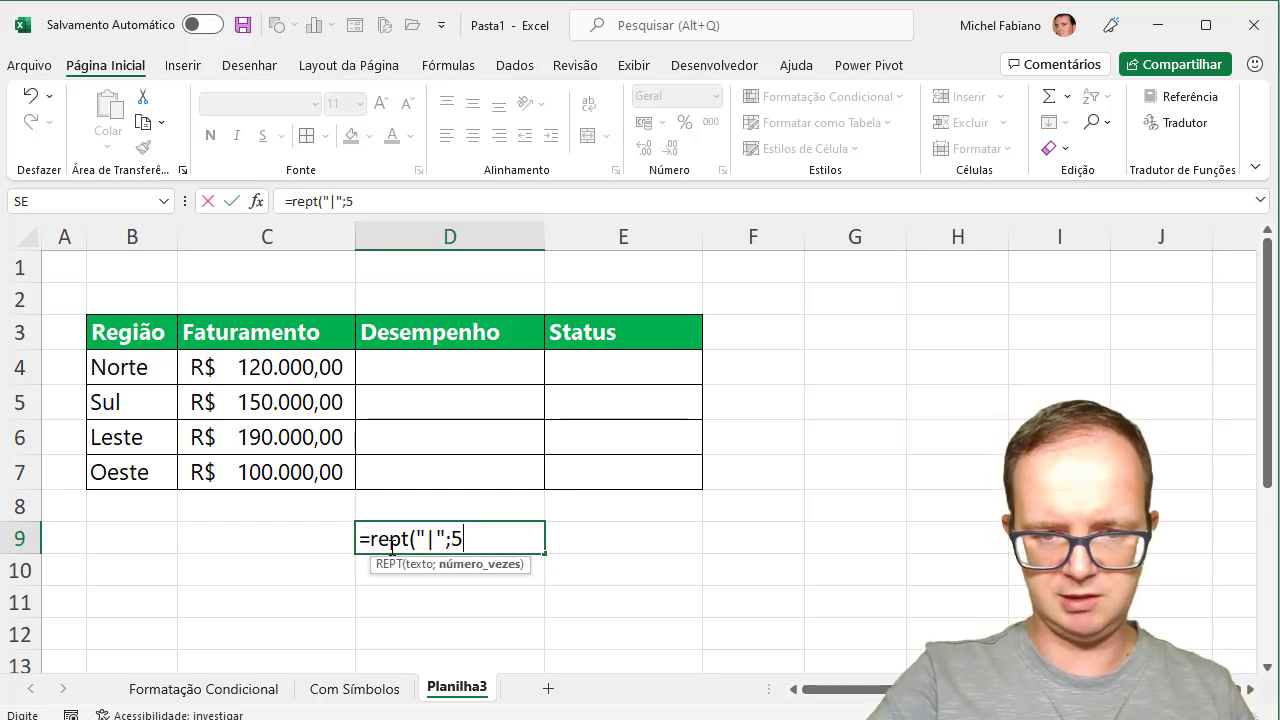
text())
key(Return)
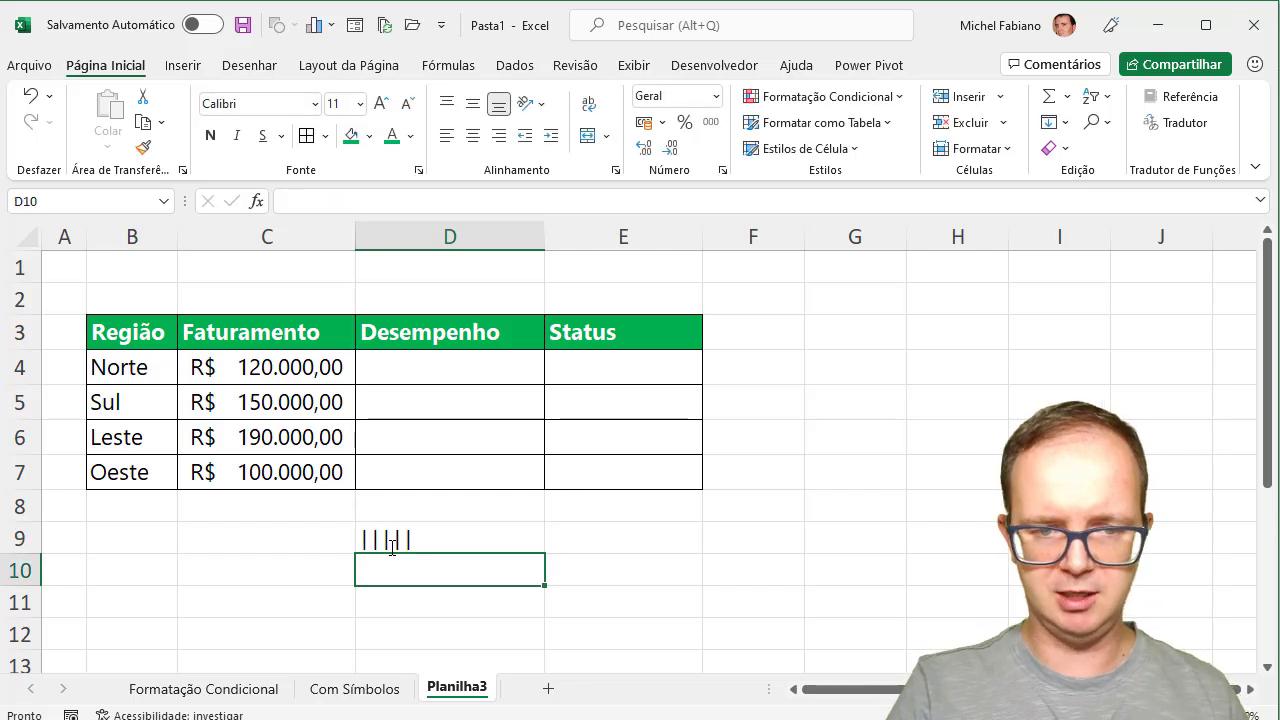
click(390, 540)
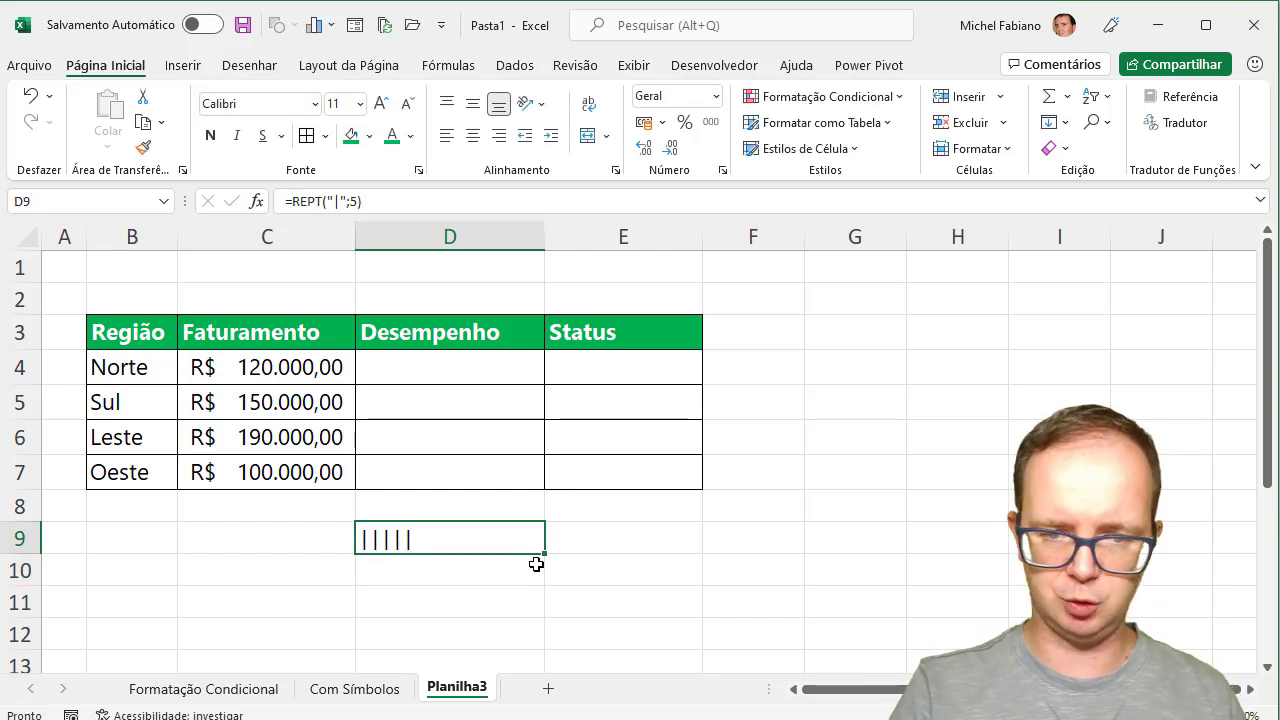
drag(548, 557, 545, 580)
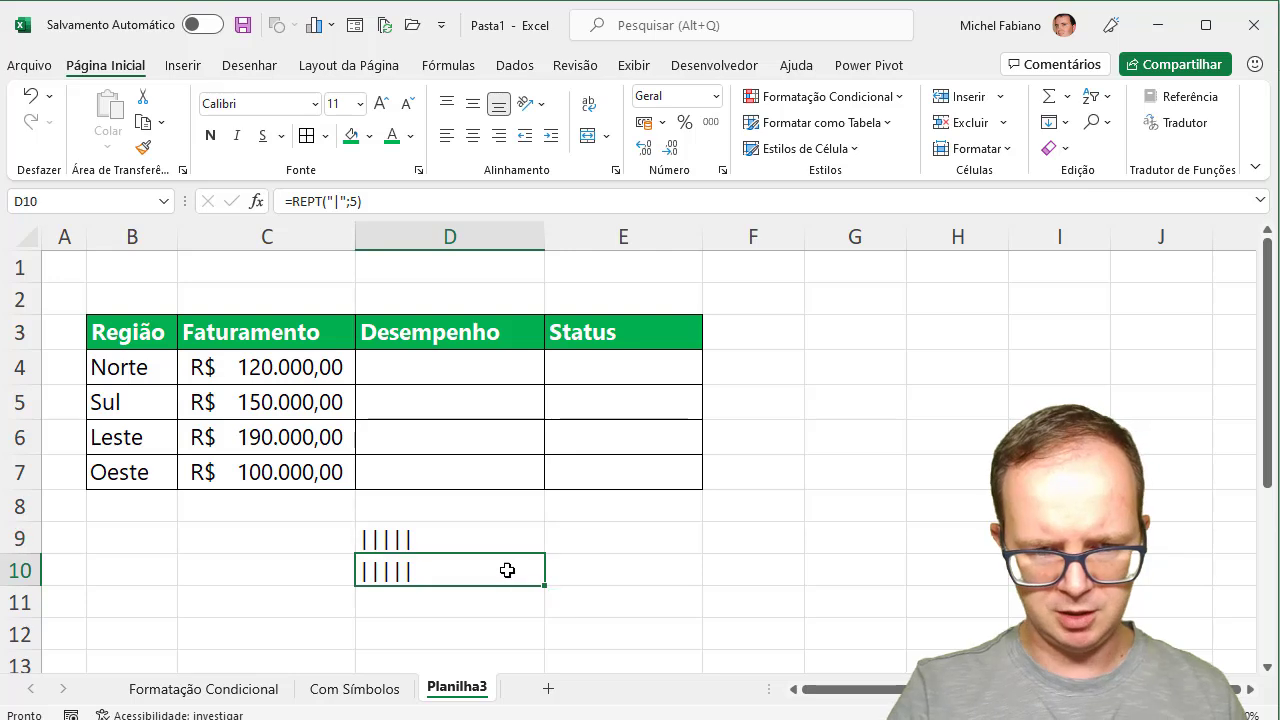
double_click(509, 571)
click(460, 570)
text(1)
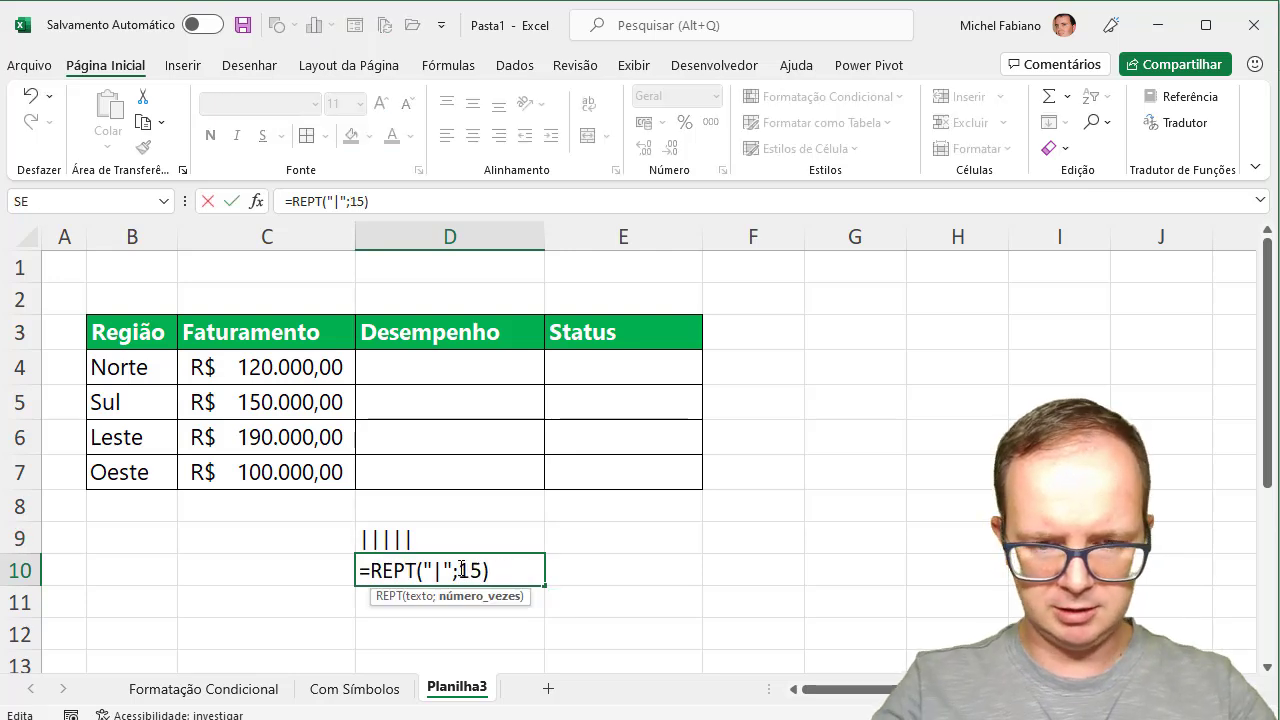
key(Return)
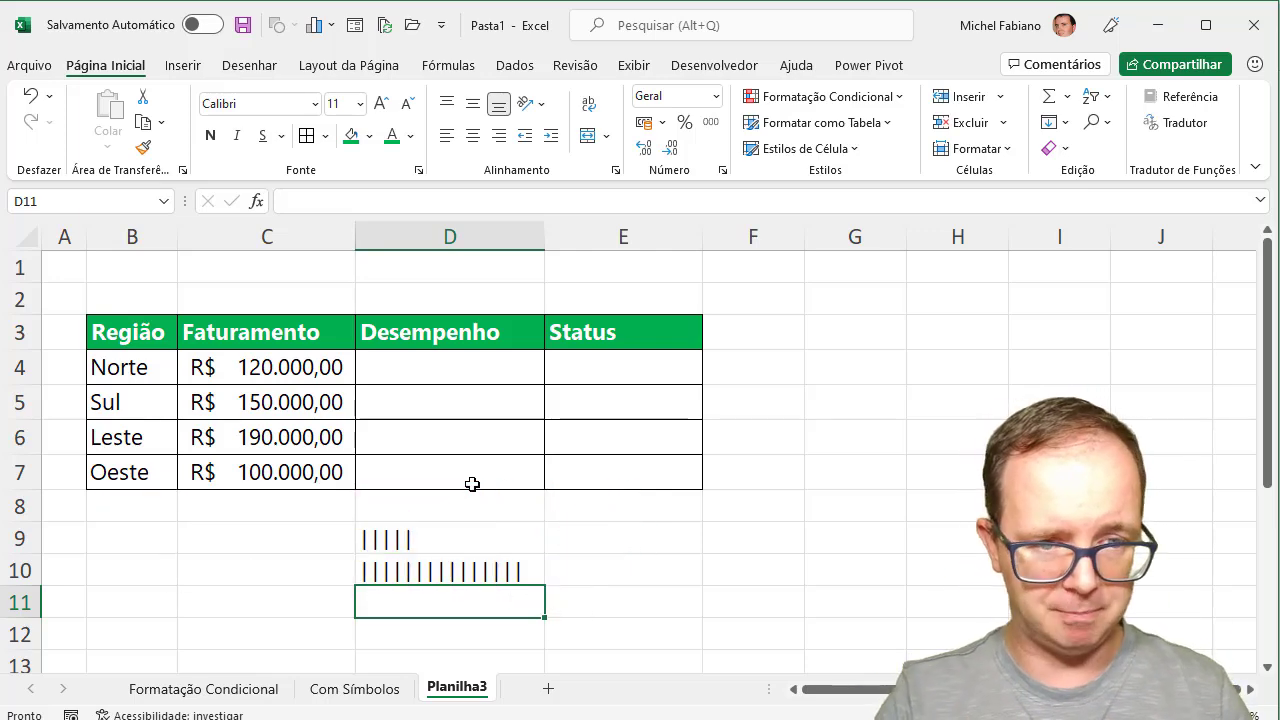
mouse_move(449, 367)
mouse_down()
mouse_move(457, 459)
mouse_move(489, 357)
mouse_up()
Add sheet Planilha4 and open the Símbolo dialog for cell B3
click(839, 330)
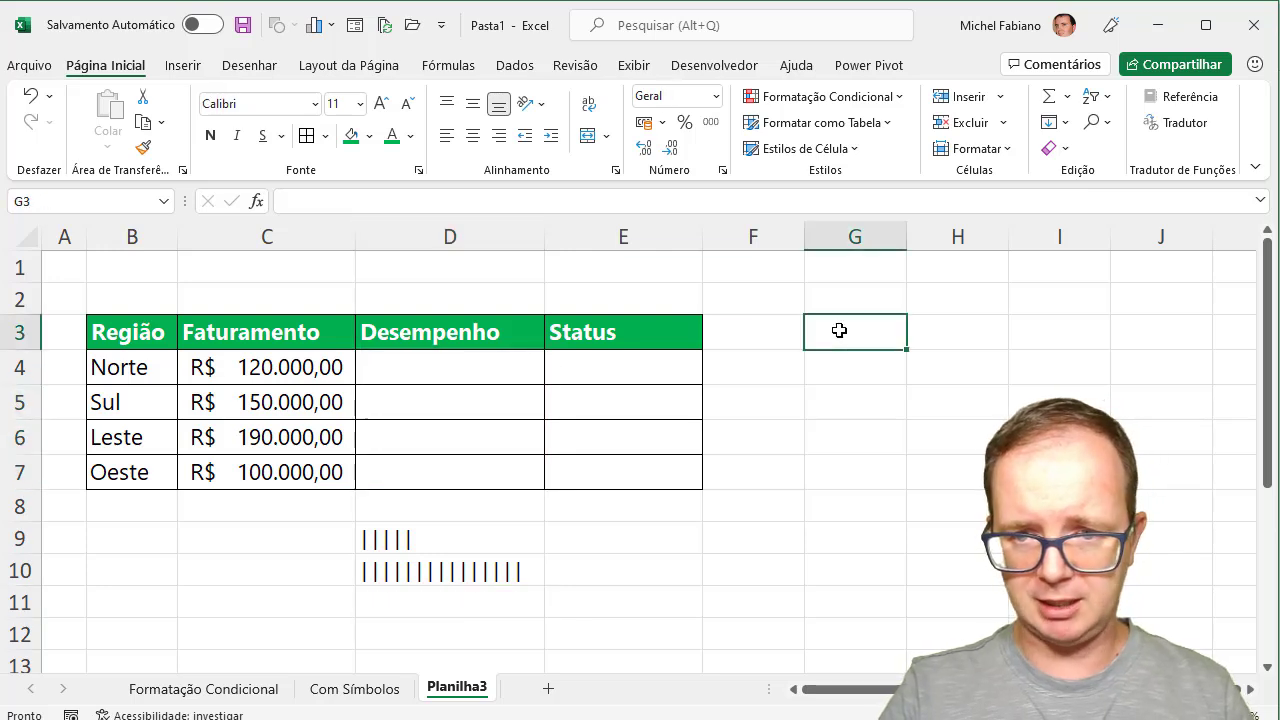
click(548, 688)
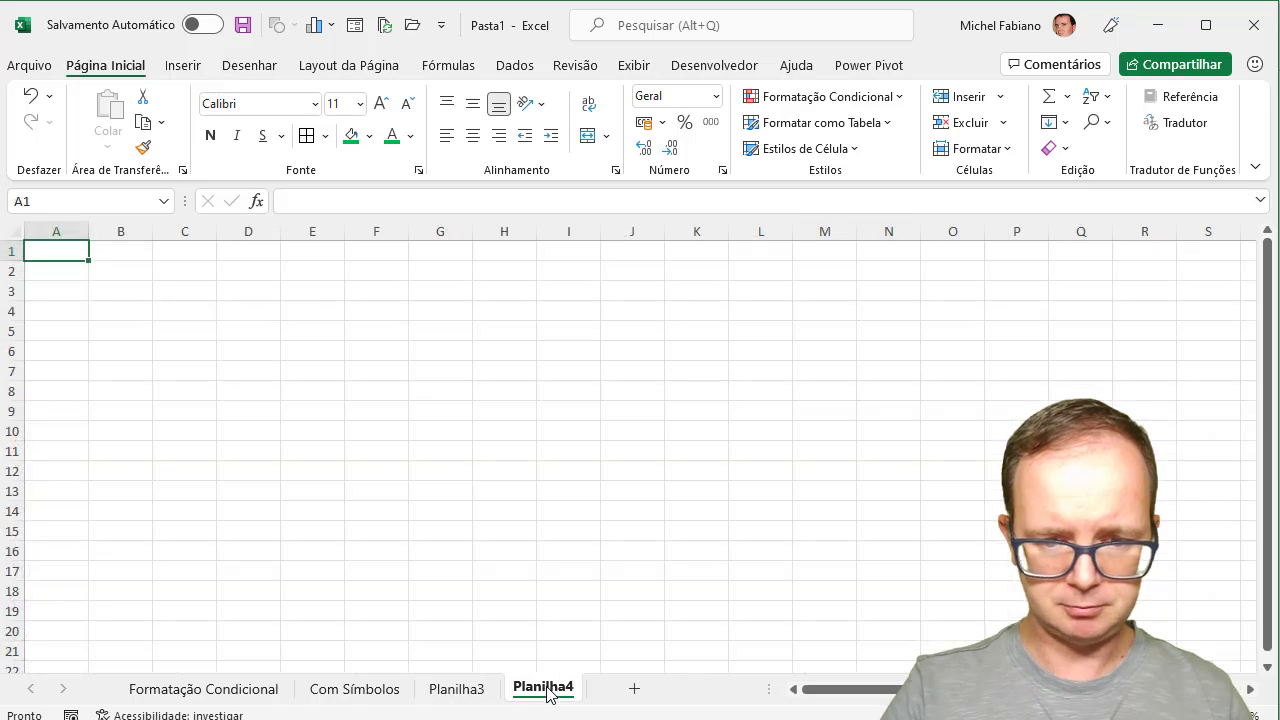
scroll(704, 506, up, 5)
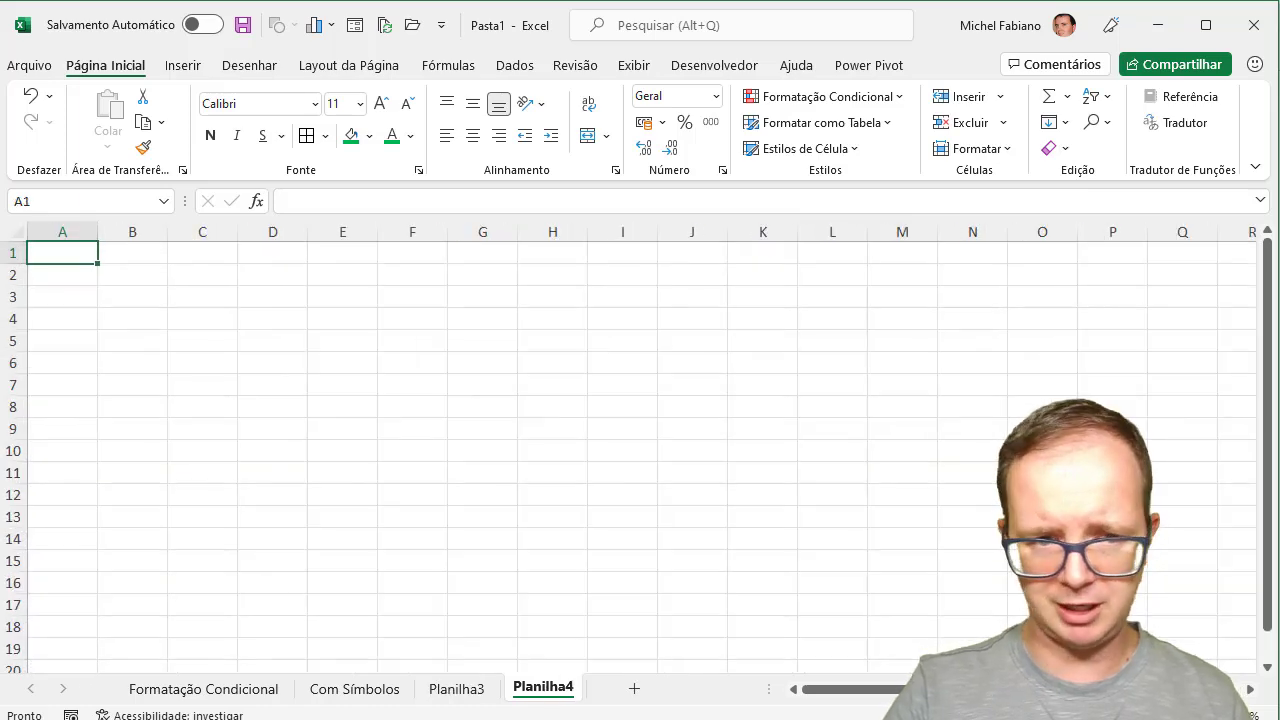
click(182, 324)
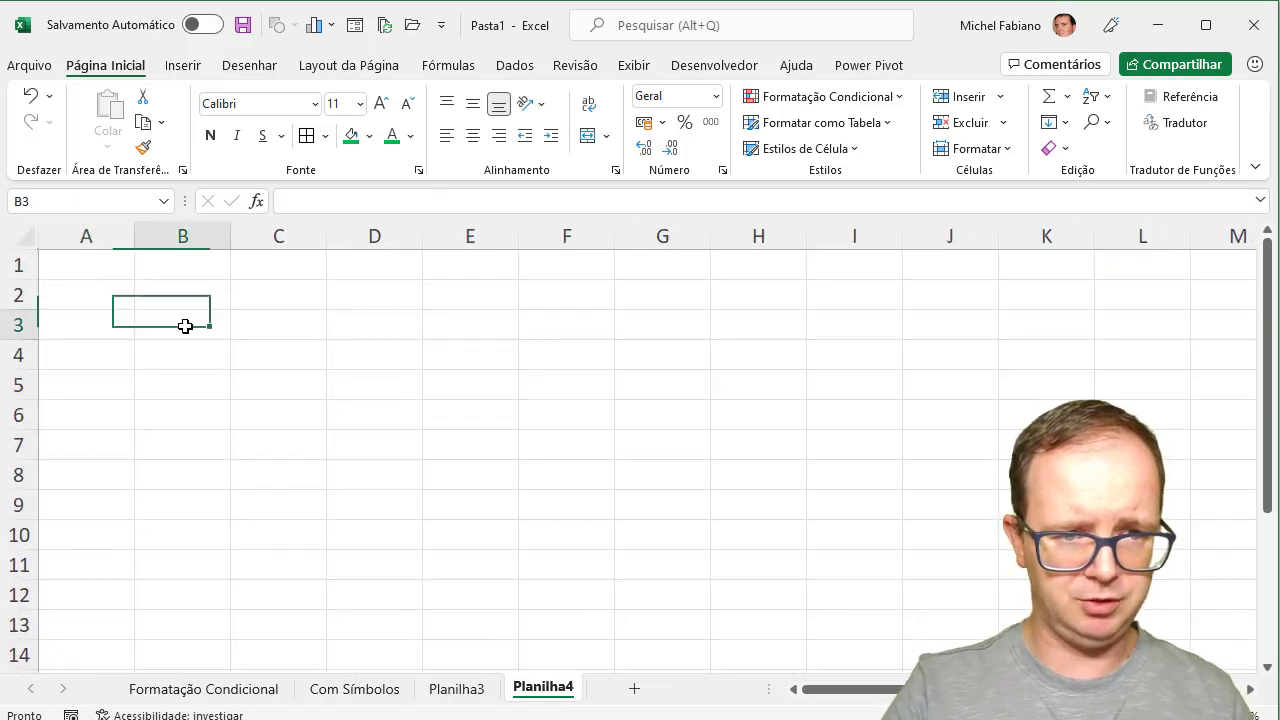
click(178, 67)
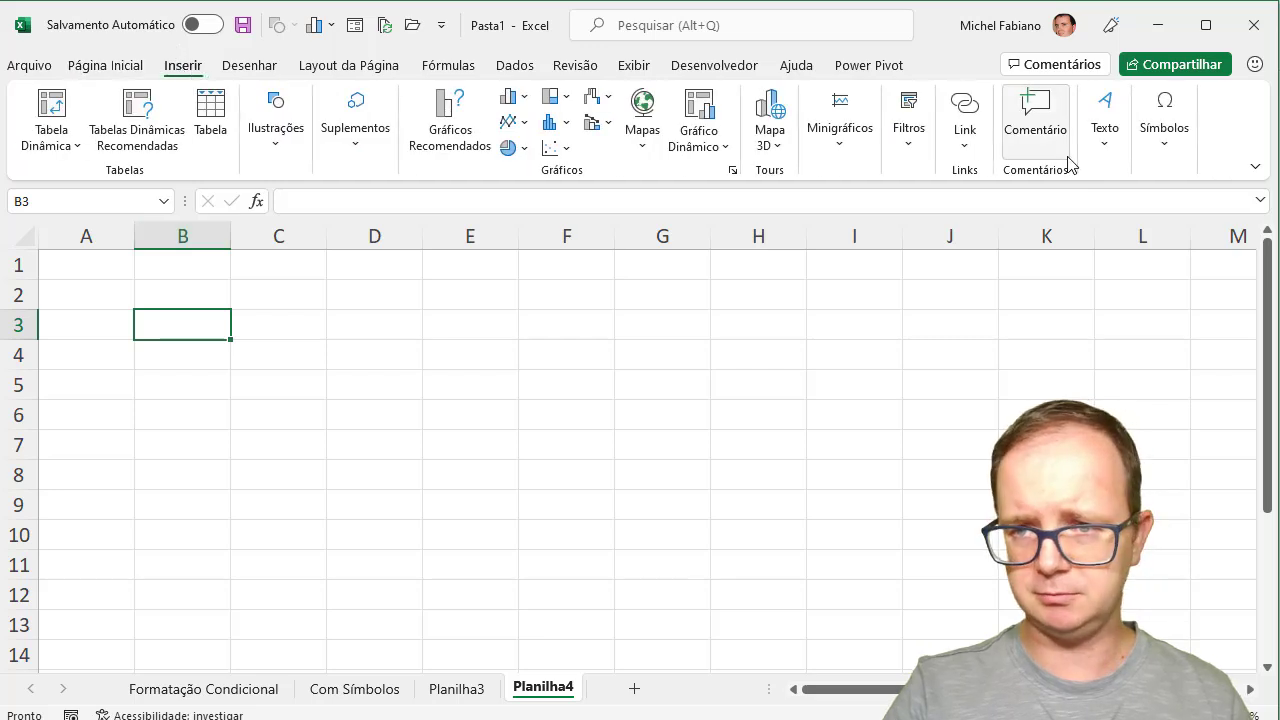
click(1178, 146)
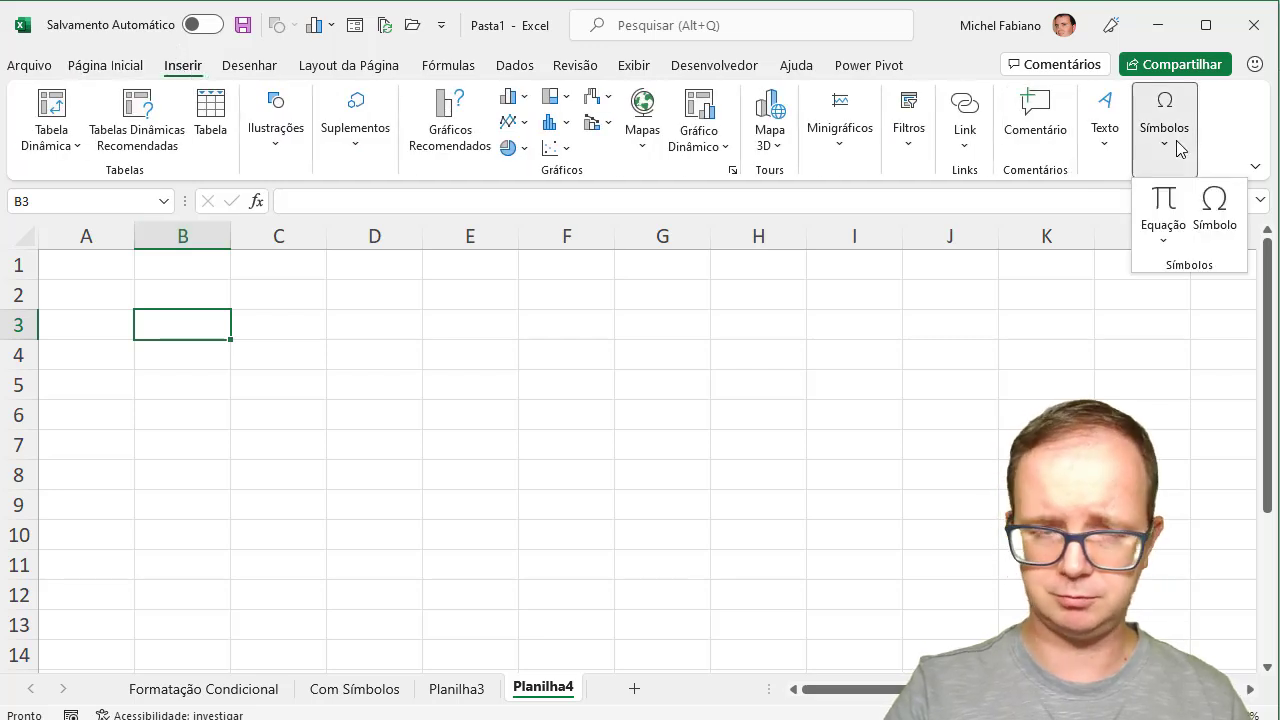
click(1216, 208)
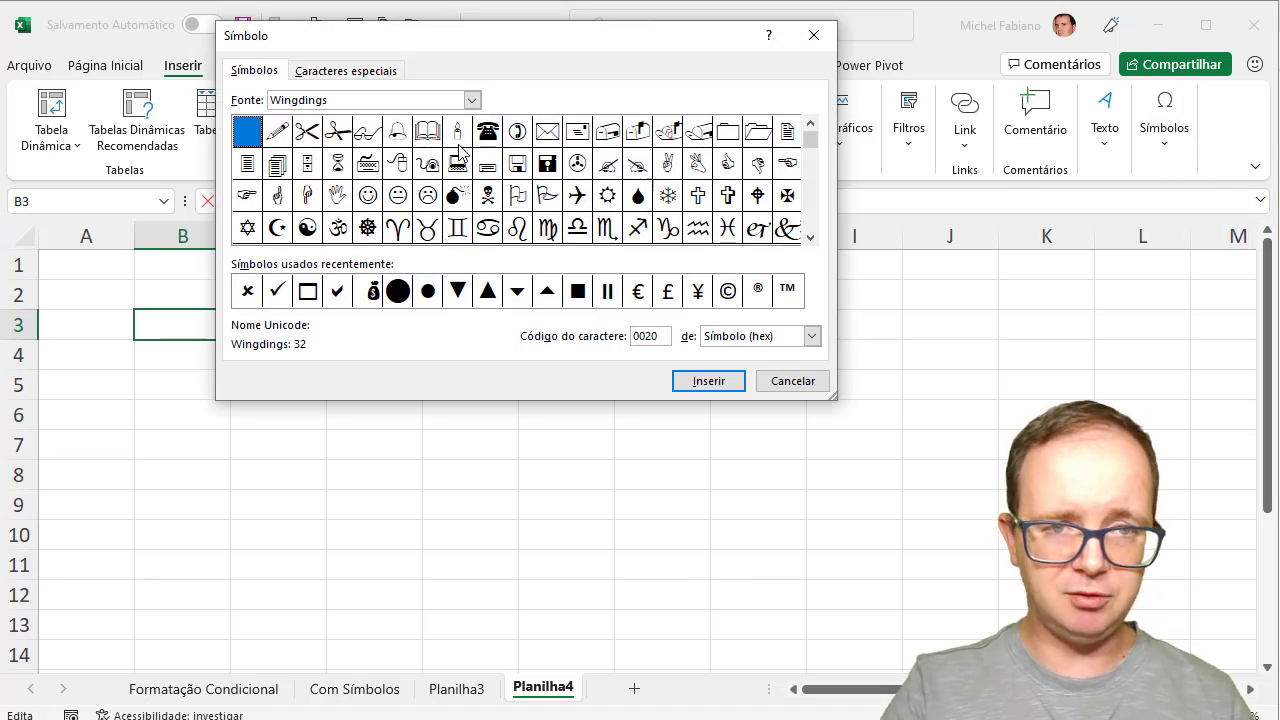
Browse the symbol fonts, trying Walbaum Text and then Arial
click(471, 100)
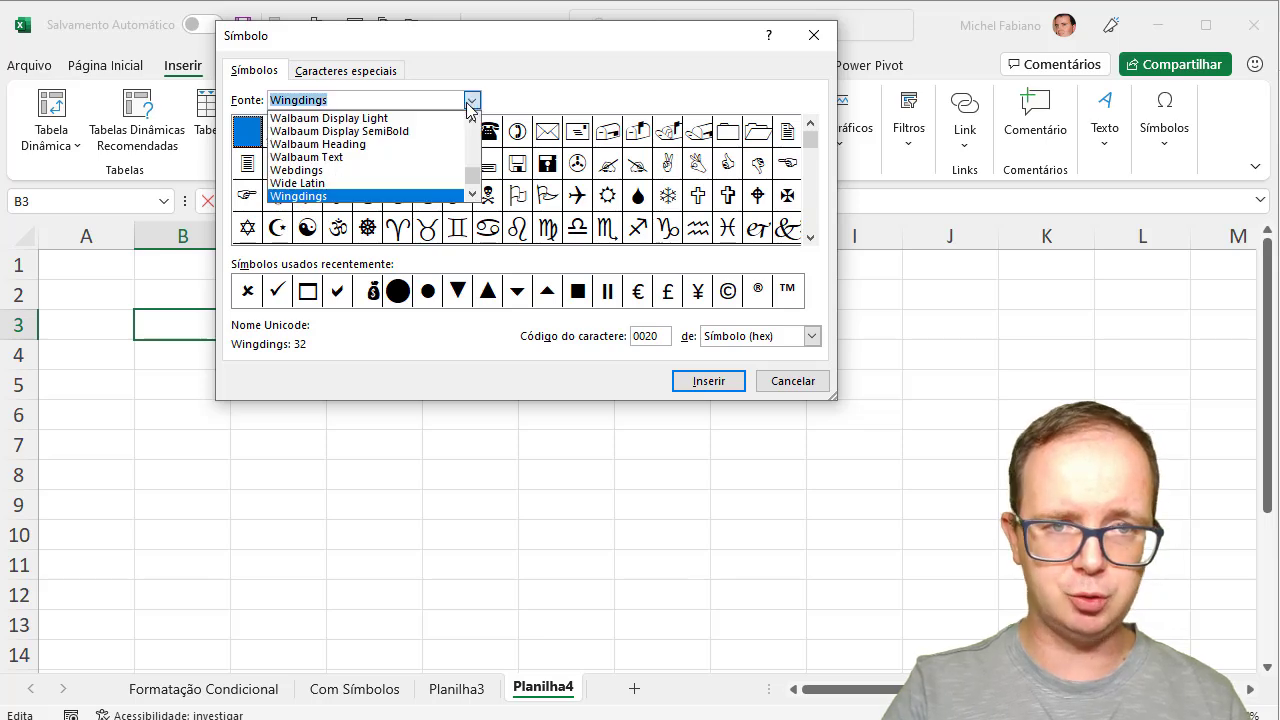
click(389, 158)
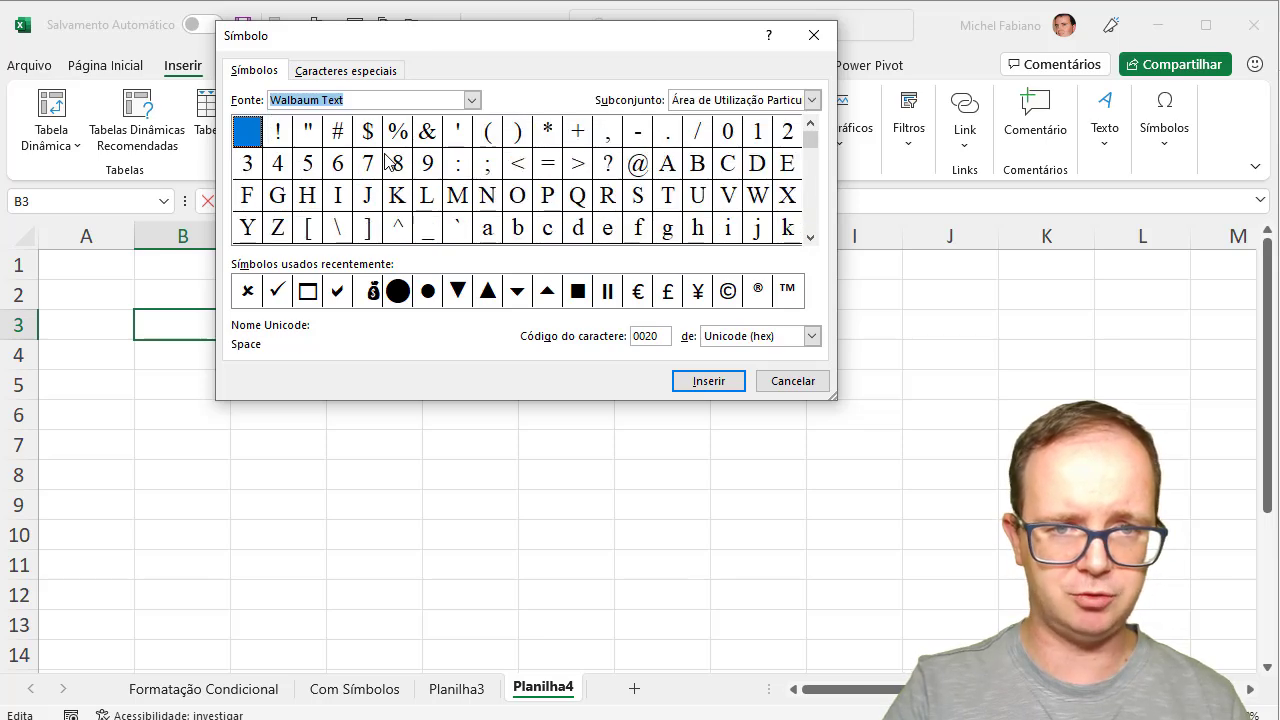
scroll(808, 189, down, 3)
scroll(808, 189, down, 3)
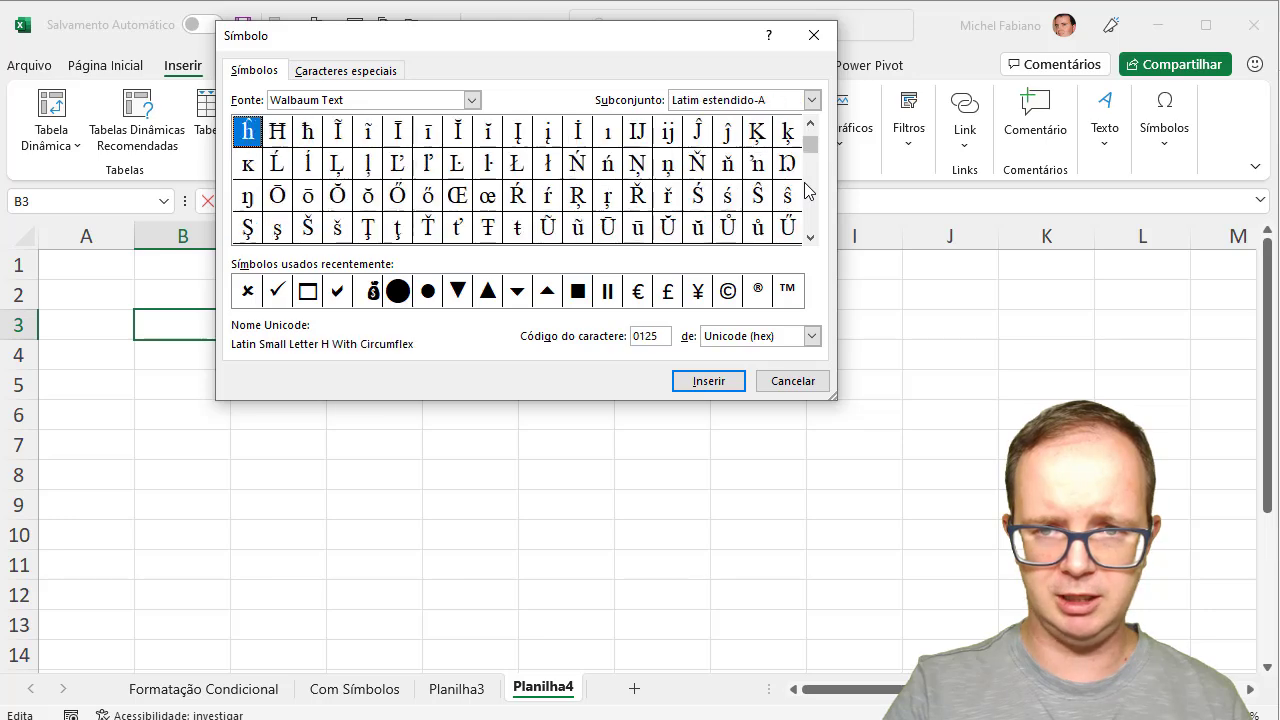
scroll(808, 189, down, 3)
scroll(808, 190, down, 3)
scroll(808, 190, down, 3)
scroll(808, 190, down, 3)
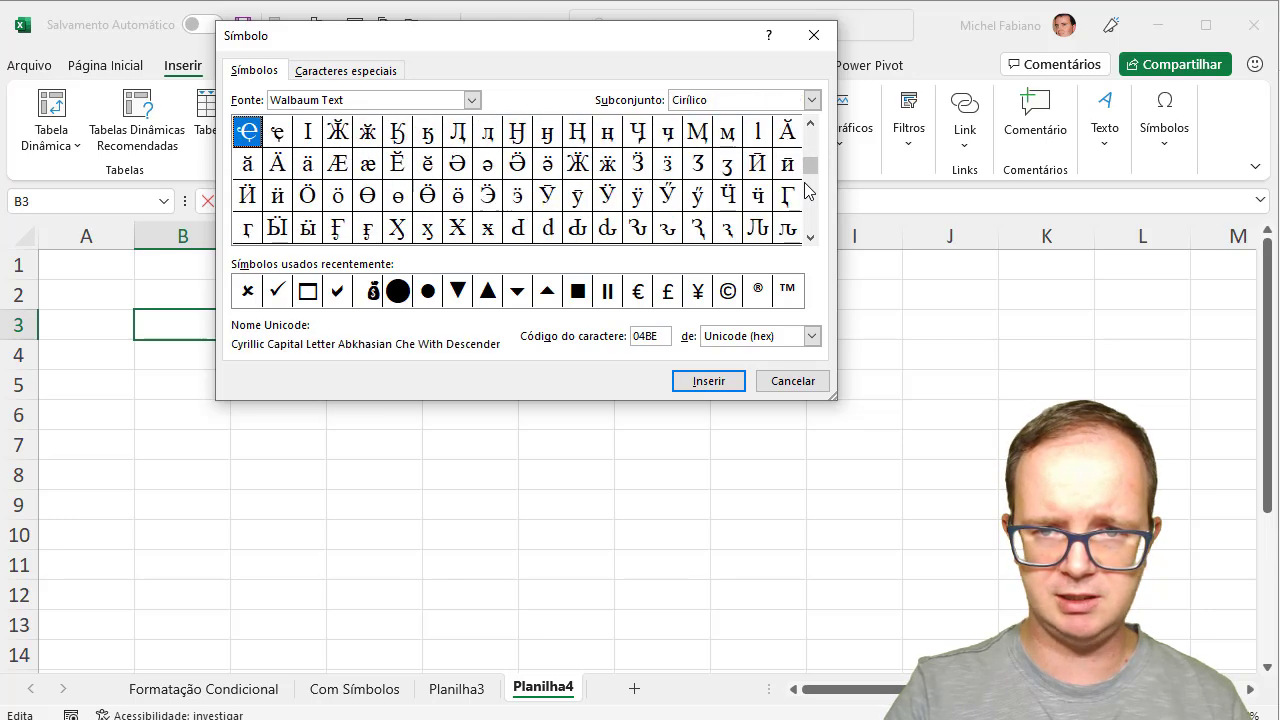
scroll(808, 190, down, 3)
drag(812, 175, 812, 233)
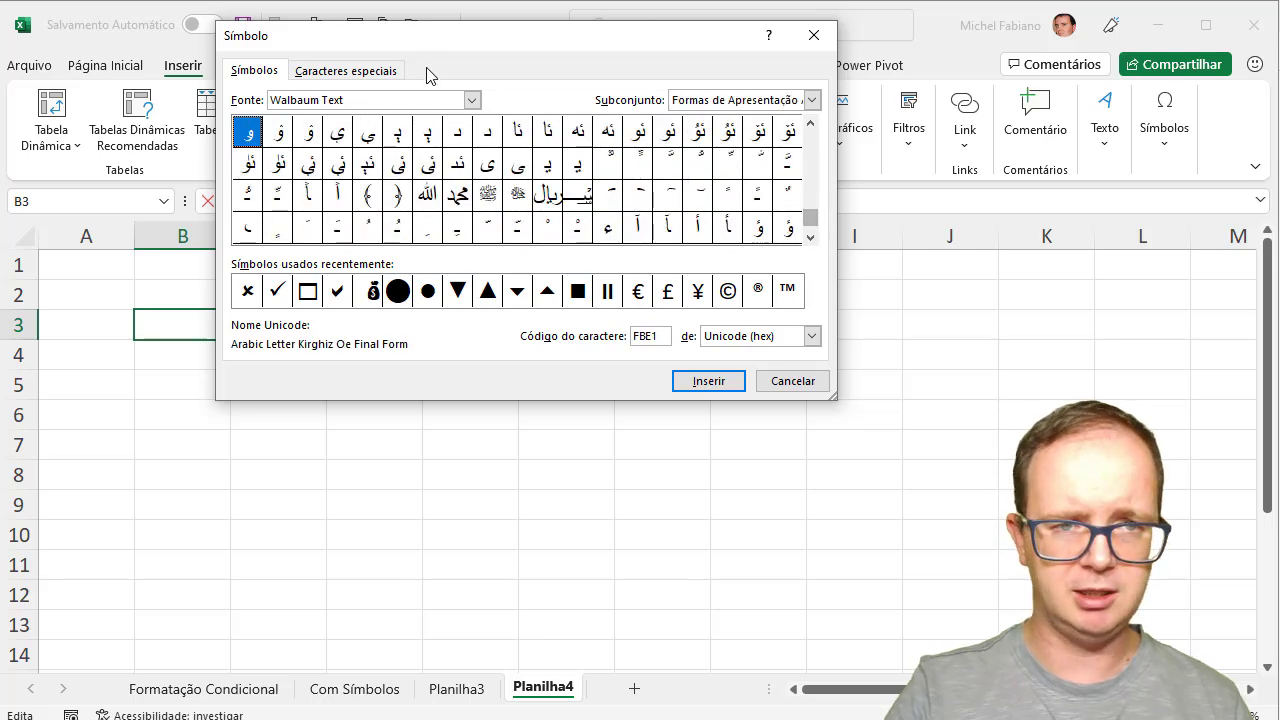
click(471, 100)
mouse_move(477, 188)
mouse_down()
mouse_move(471, 125)
mouse_move(473, 170)
mouse_up()
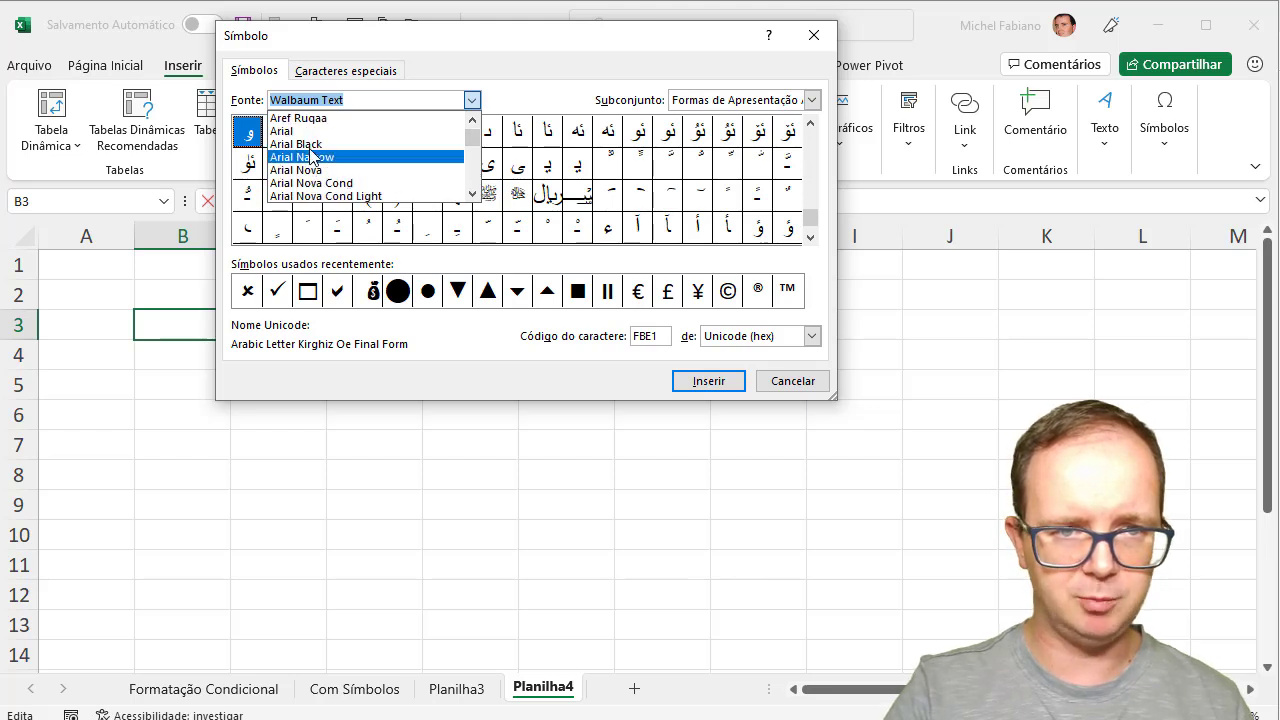
click(310, 131)
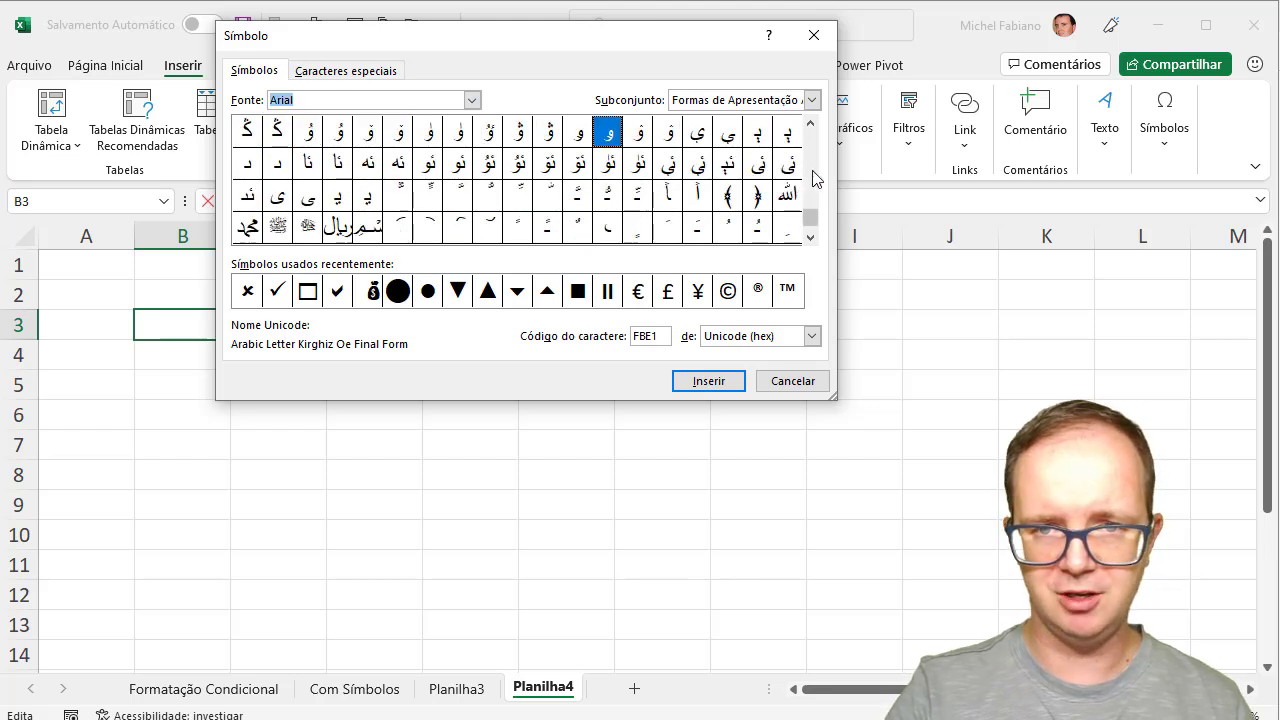
scroll(815, 178, up, 5)
scroll(815, 178, up, 3)
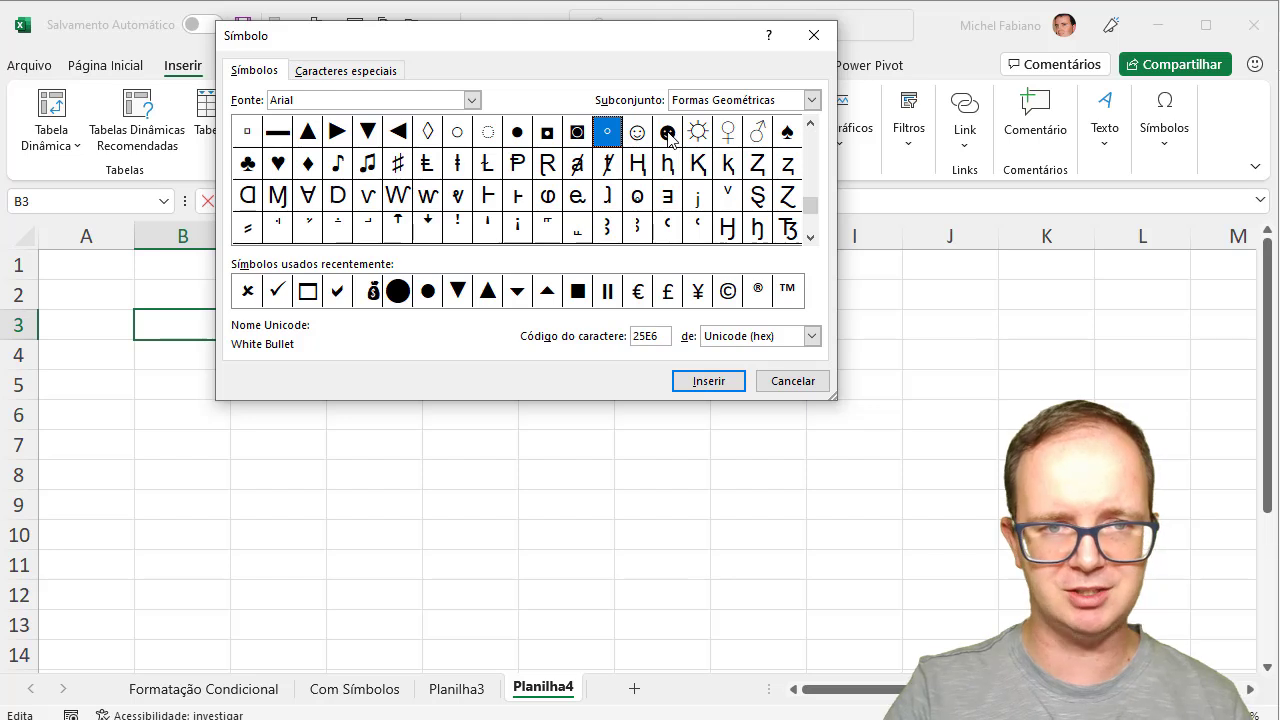
View Arial's Setas and Operadores Matemáticos subsets, then scroll the font list toward Webdings
click(812, 100)
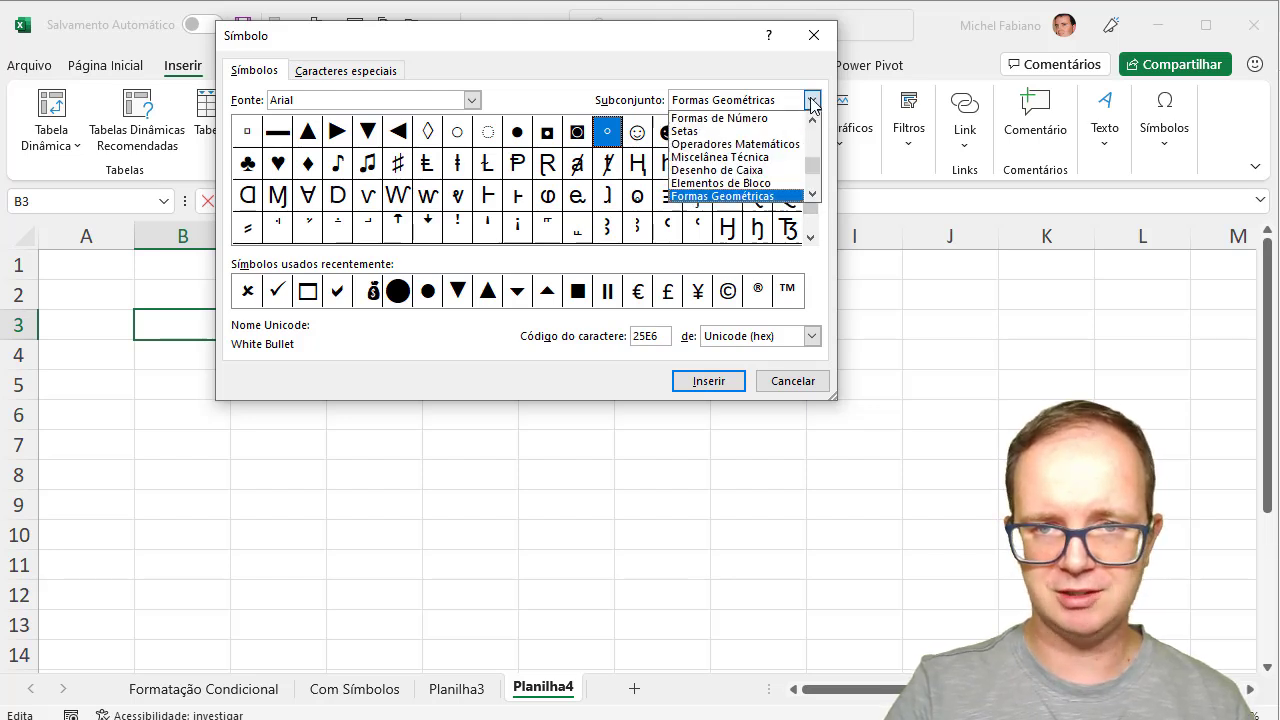
click(766, 131)
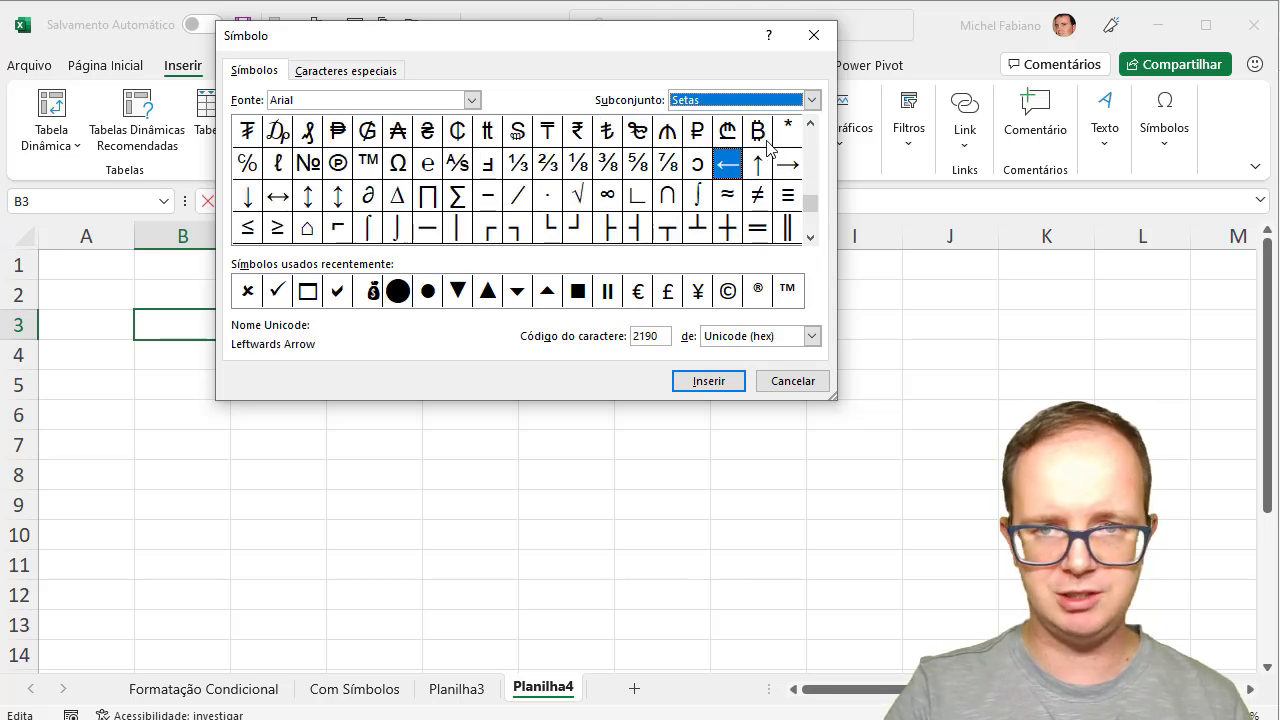
click(812, 100)
click(744, 146)
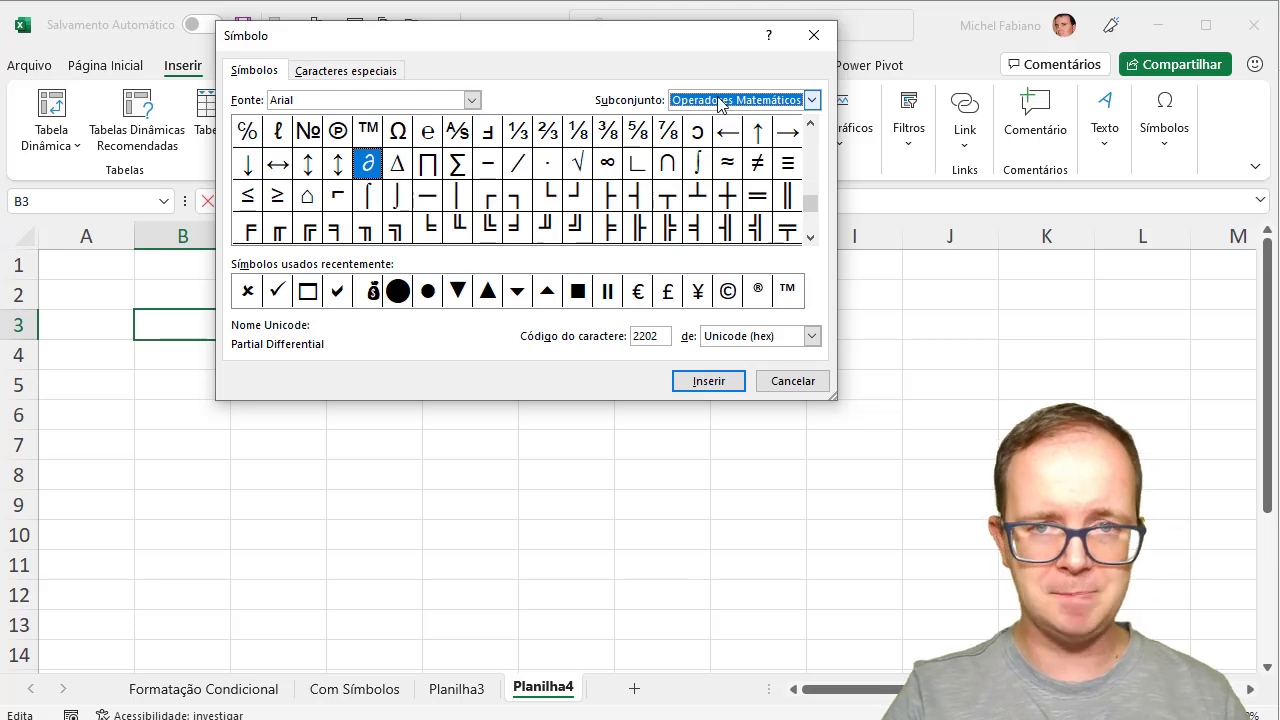
click(471, 100)
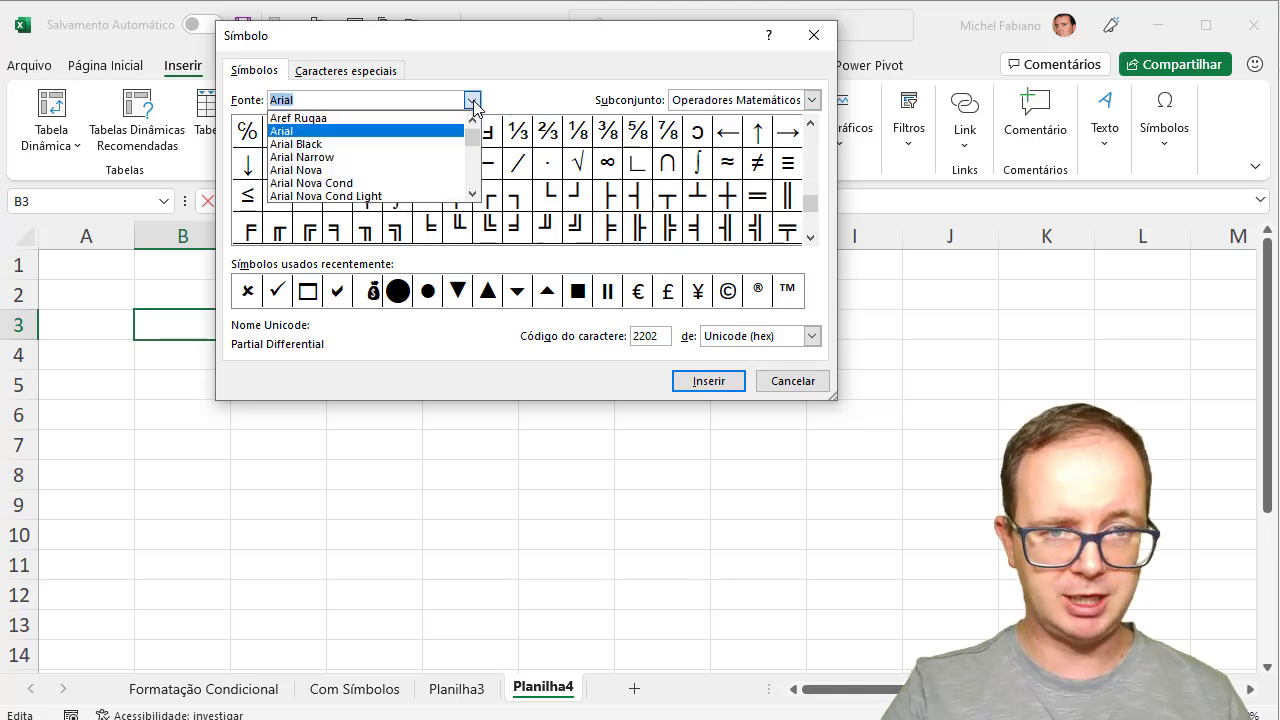
mouse_move(473, 145)
mouse_down()
mouse_move(466, 220)
mouse_move(477, 158)
mouse_up()
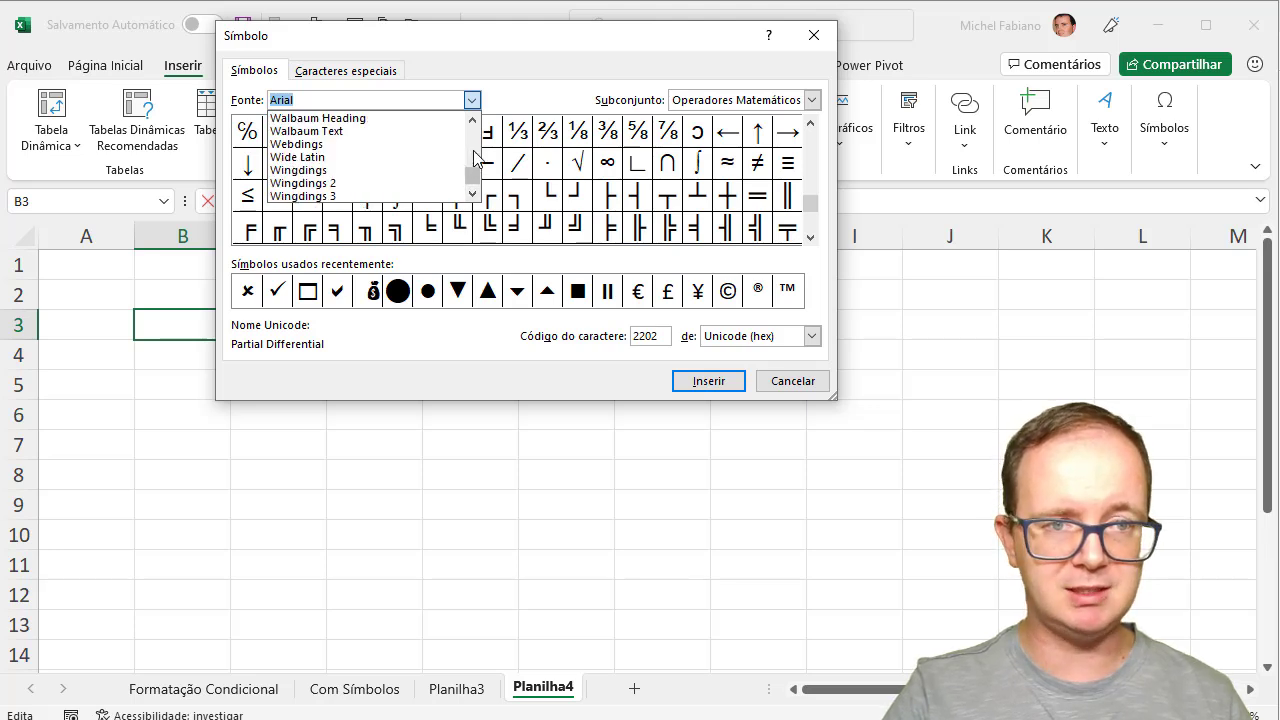
drag(474, 195, 474, 205)
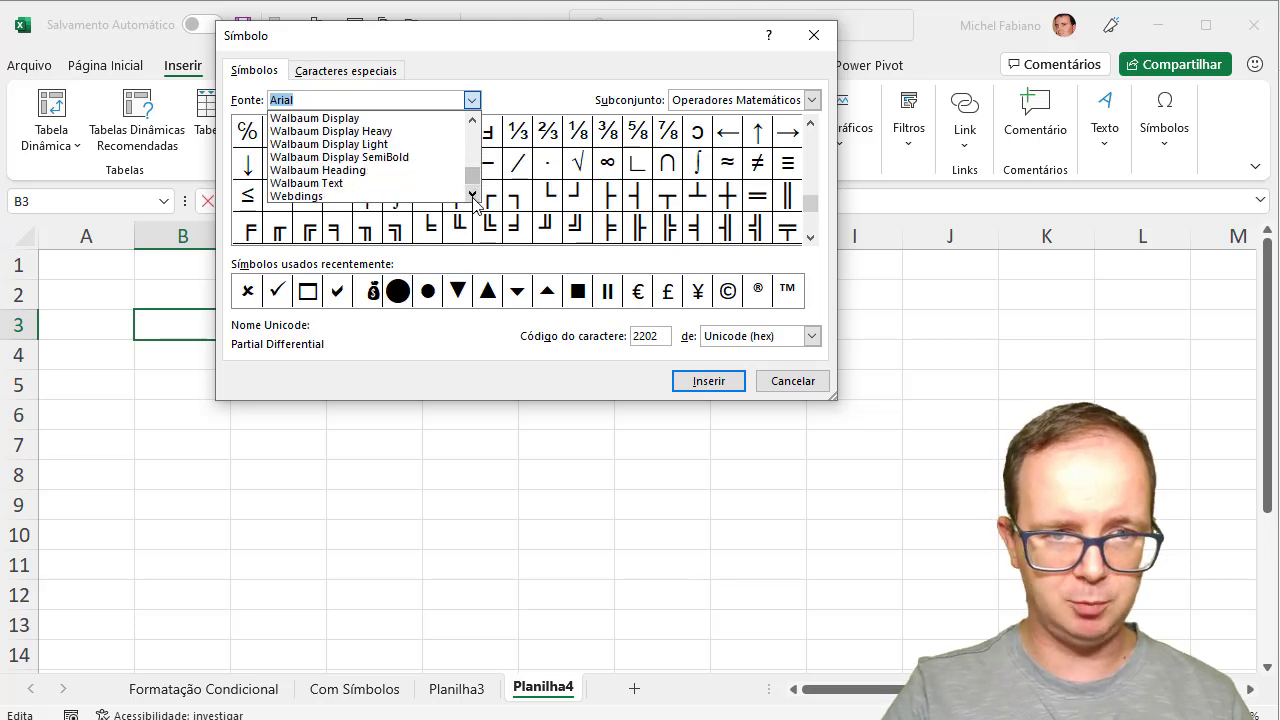
Set the Símbolo dialog's font to Webdings after briefly trying Wingdings
click(344, 171)
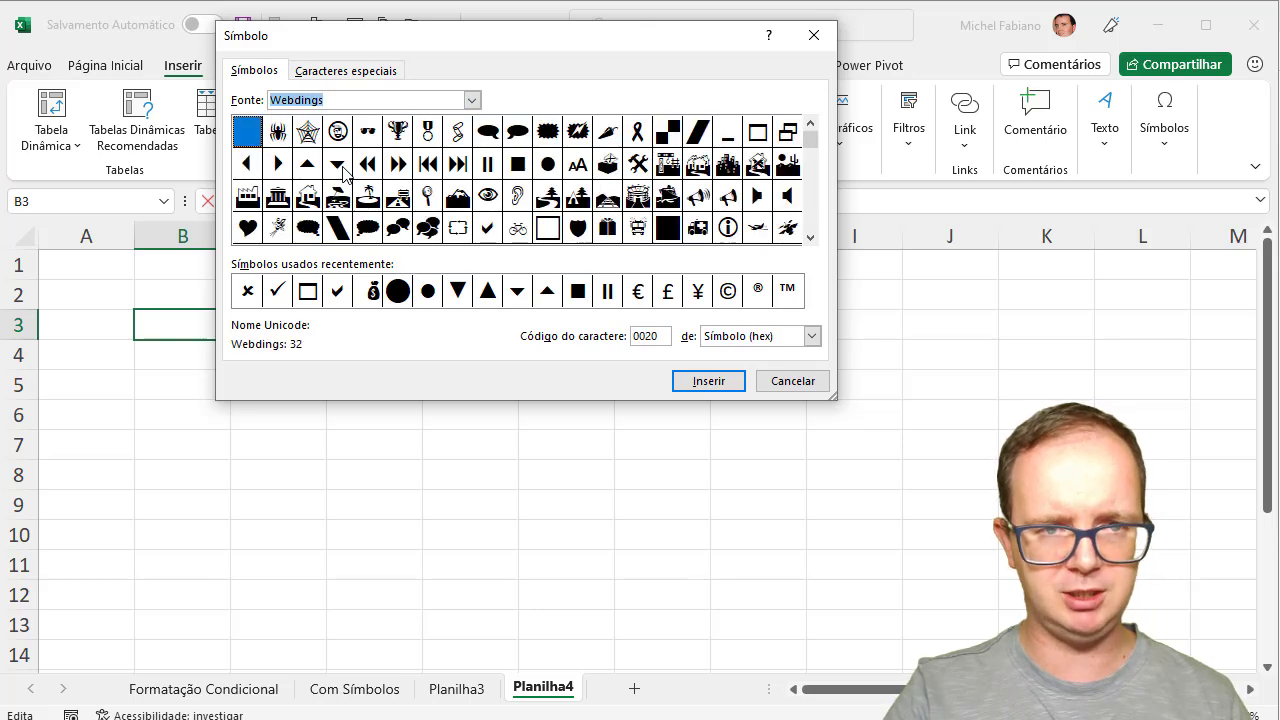
click(474, 101)
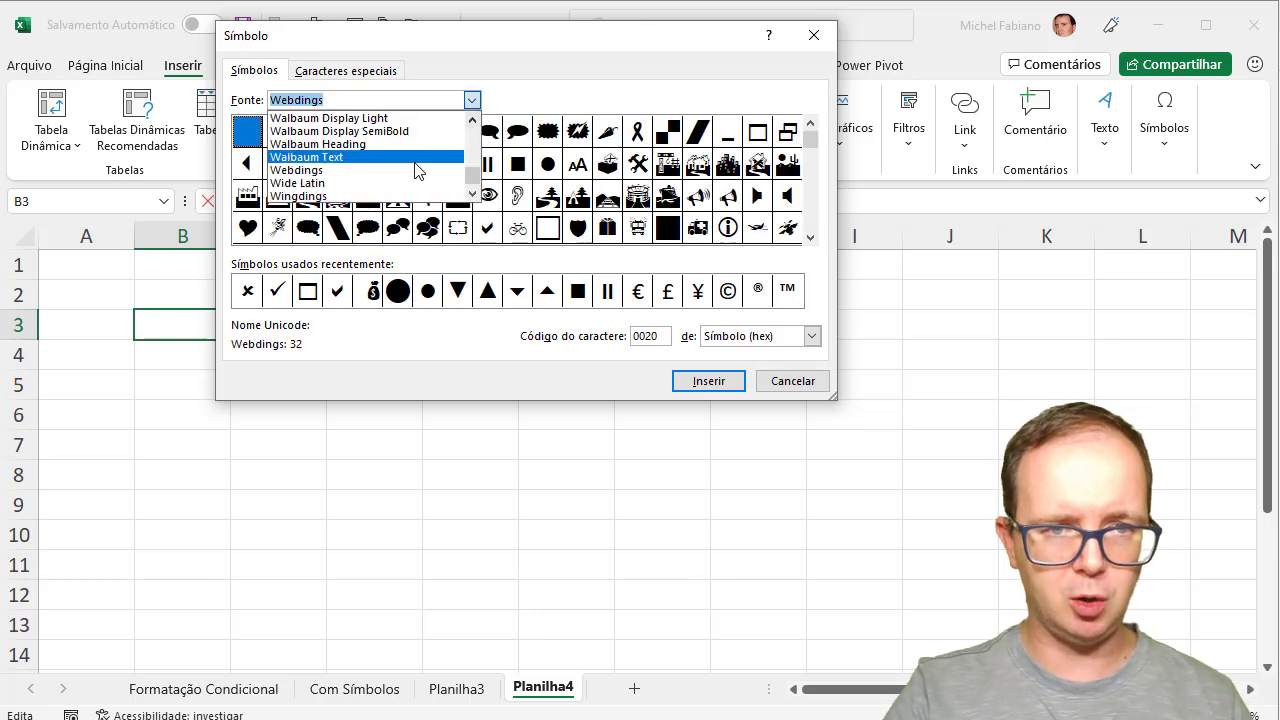
click(441, 197)
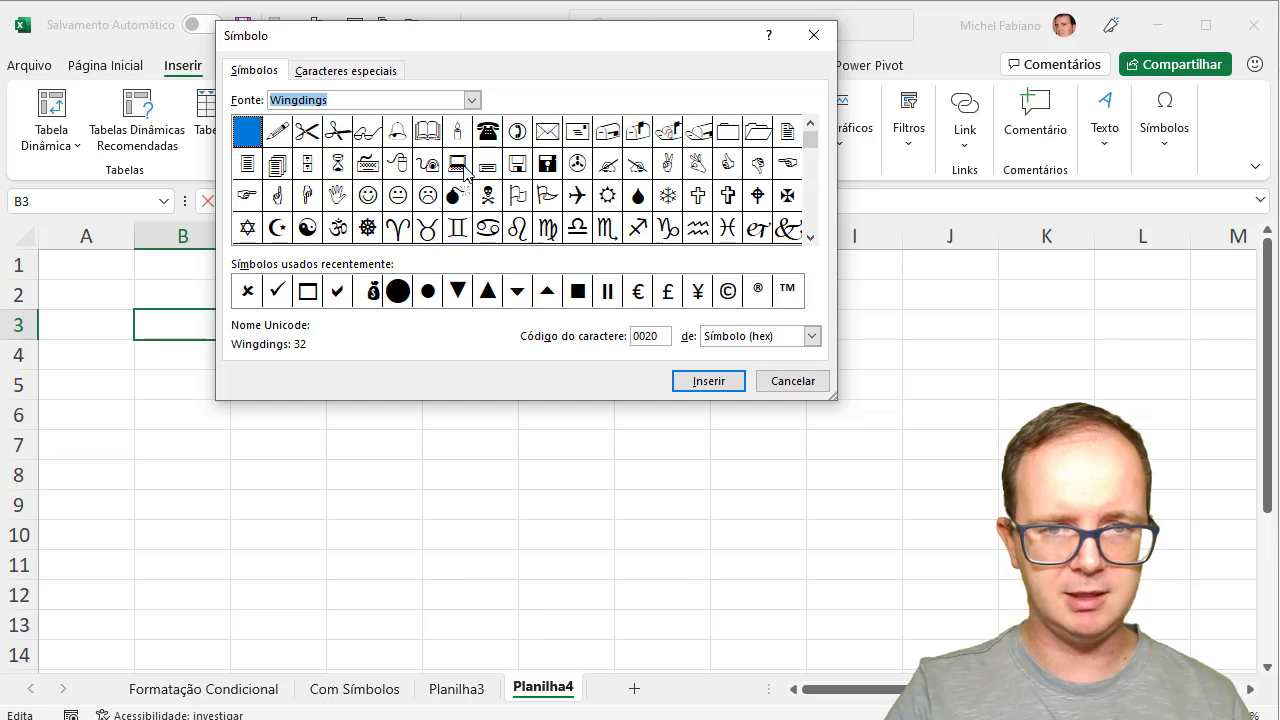
click(472, 101)
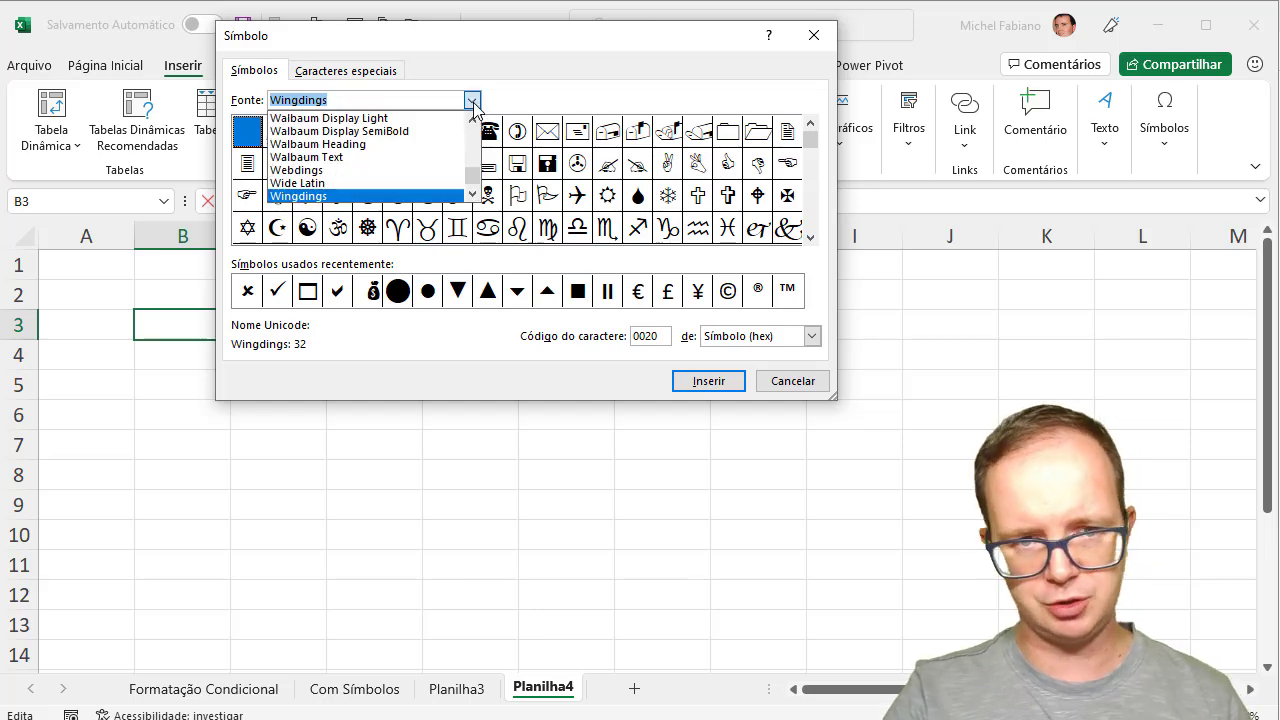
click(369, 179)
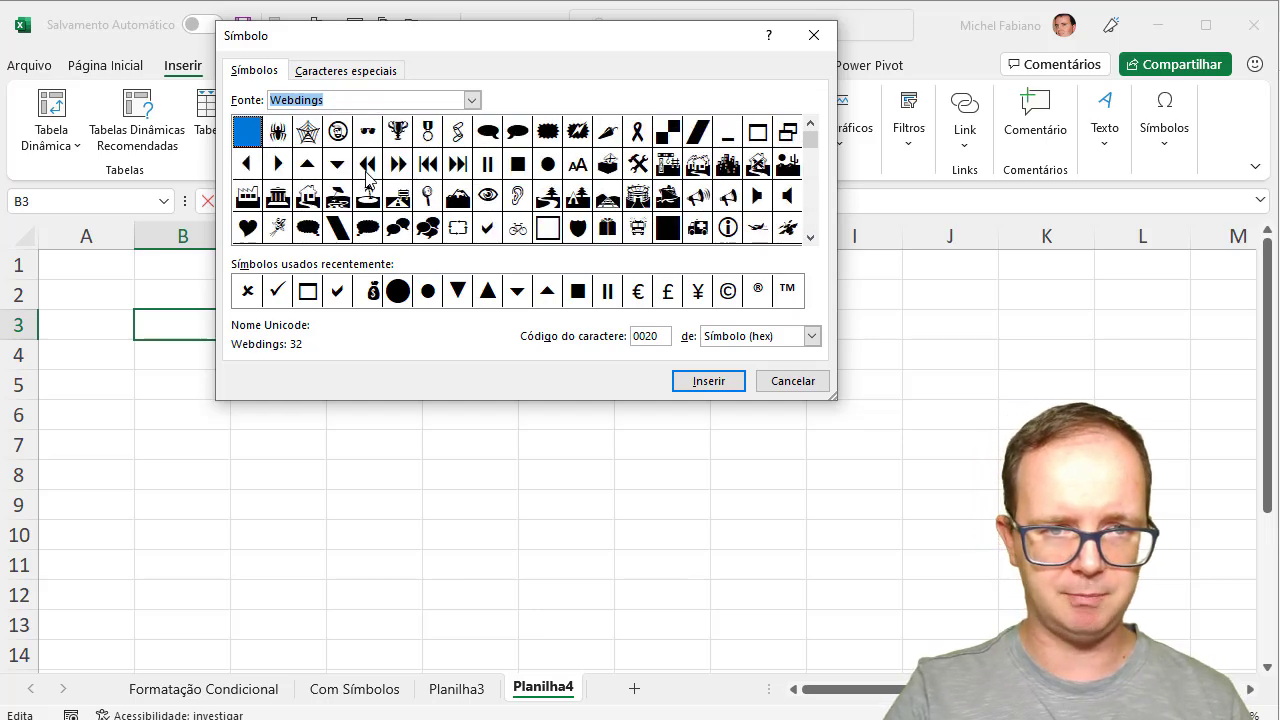
Insert the spider, square, eye and ear symbols into B3 and close the dialog
click(280, 132)
click(724, 386)
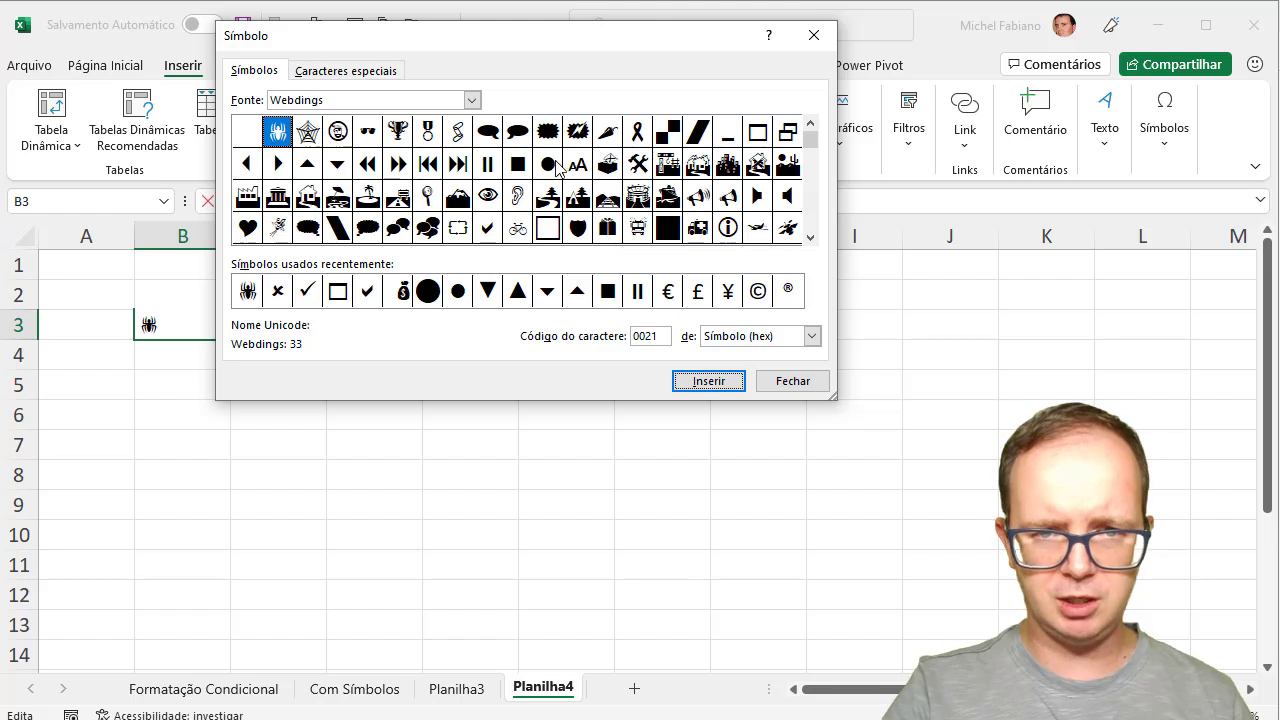
click(518, 165)
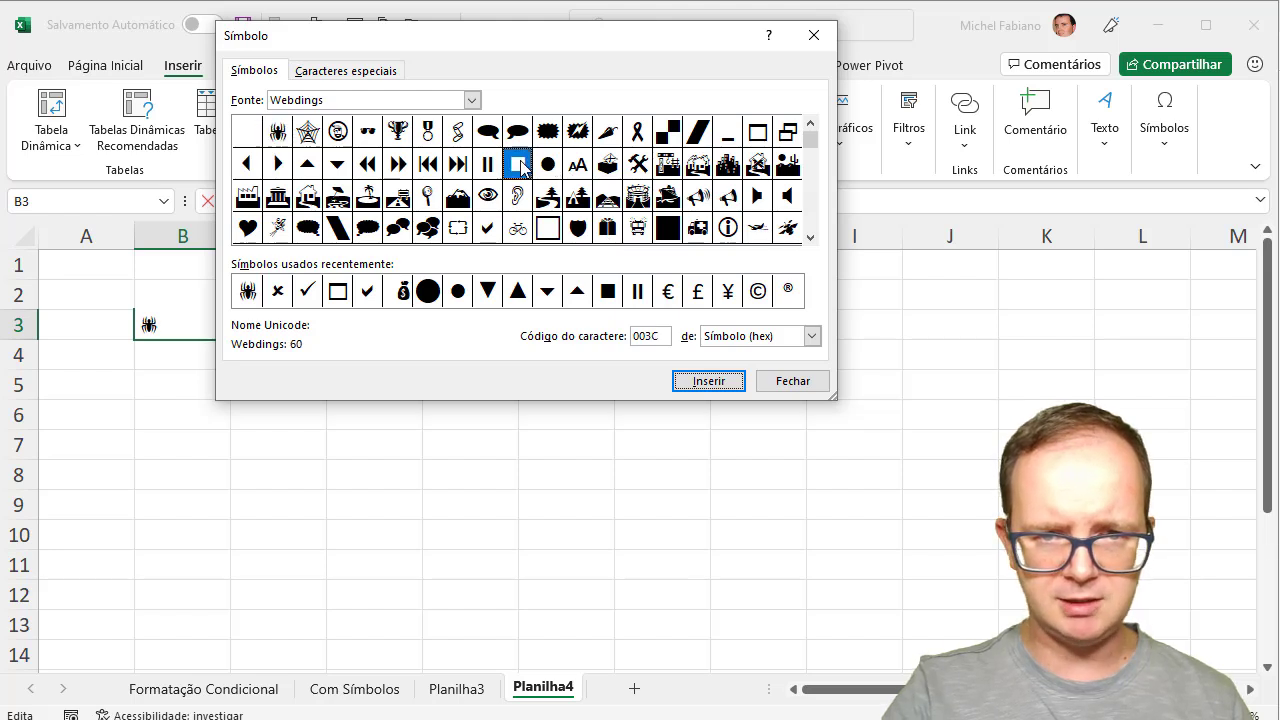
click(698, 384)
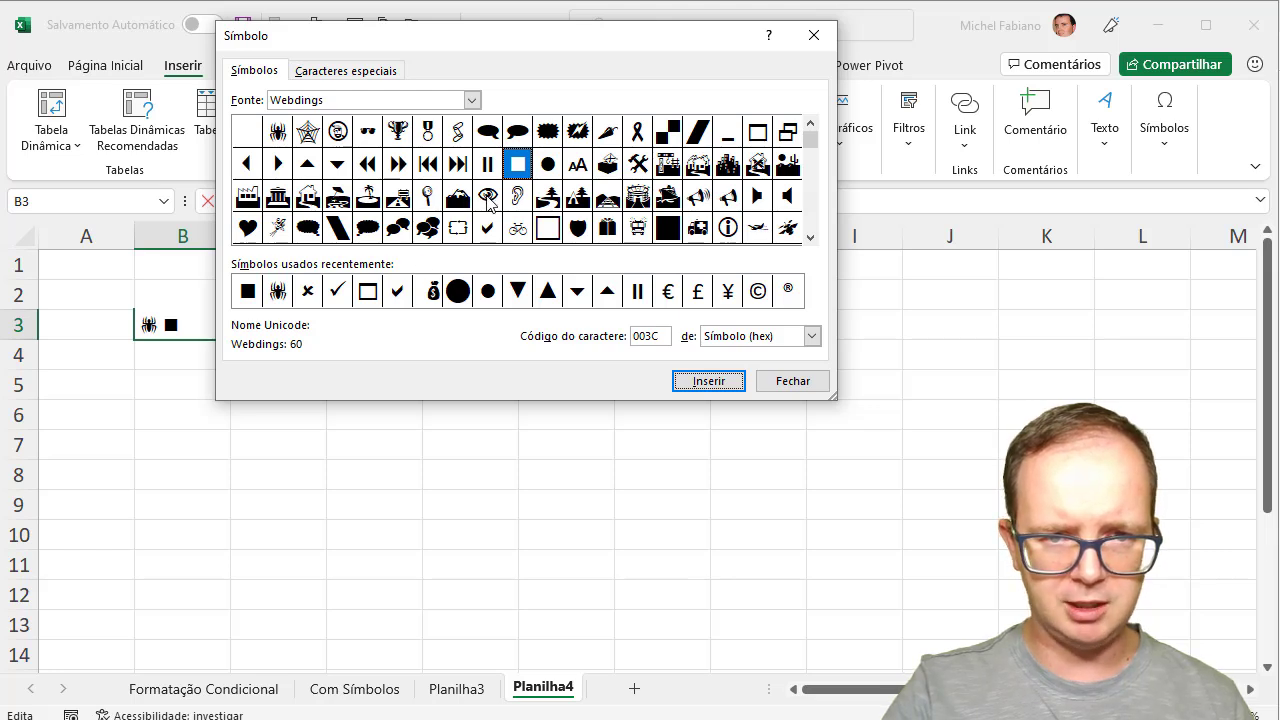
click(488, 196)
click(706, 384)
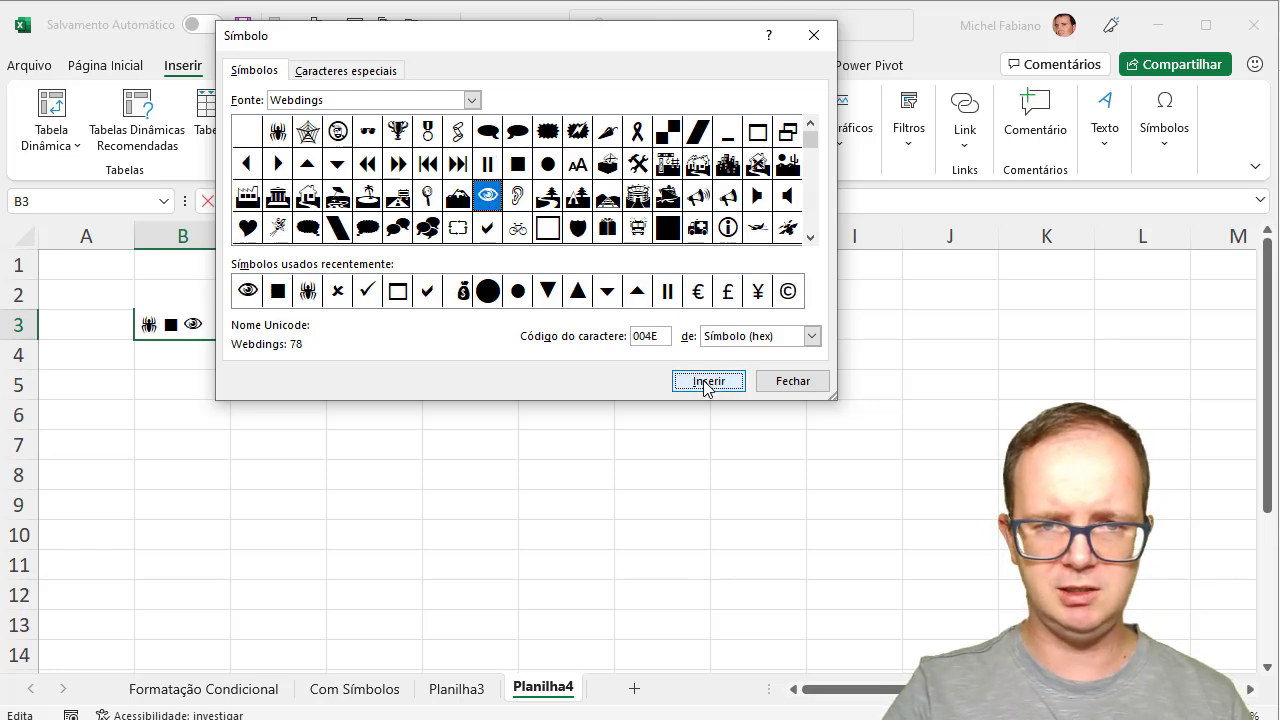
click(517, 196)
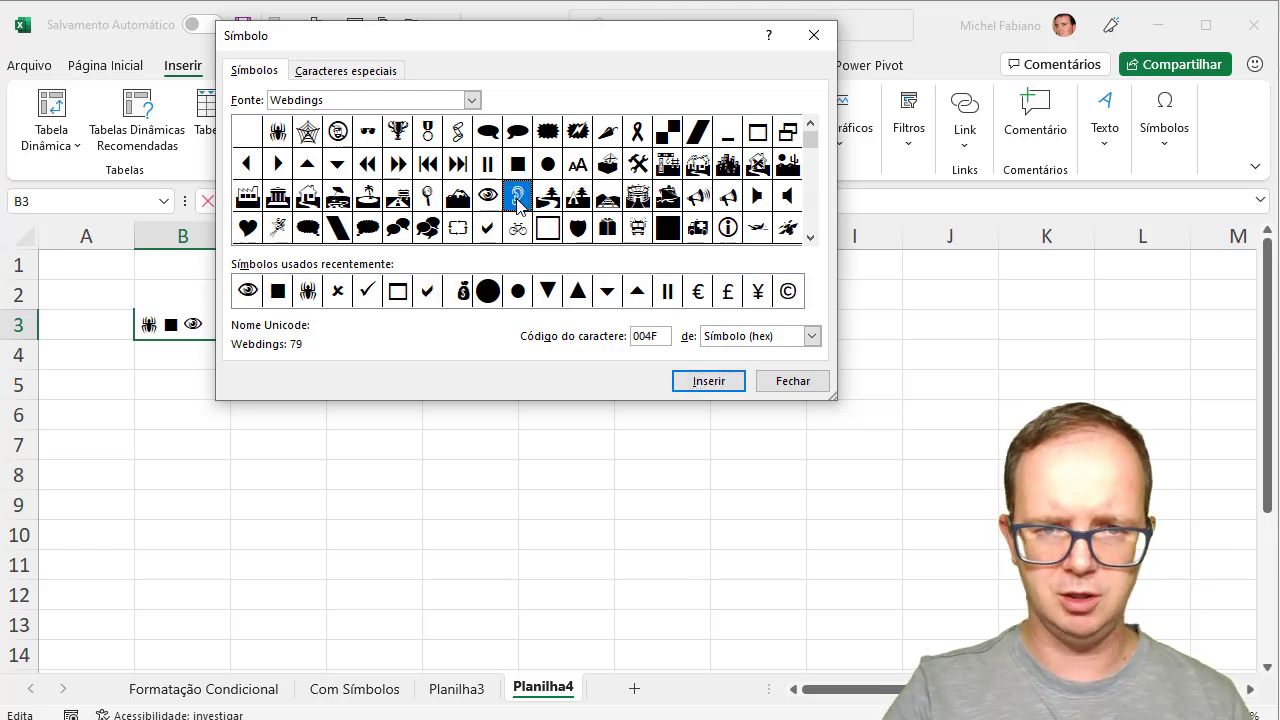
click(706, 384)
click(793, 386)
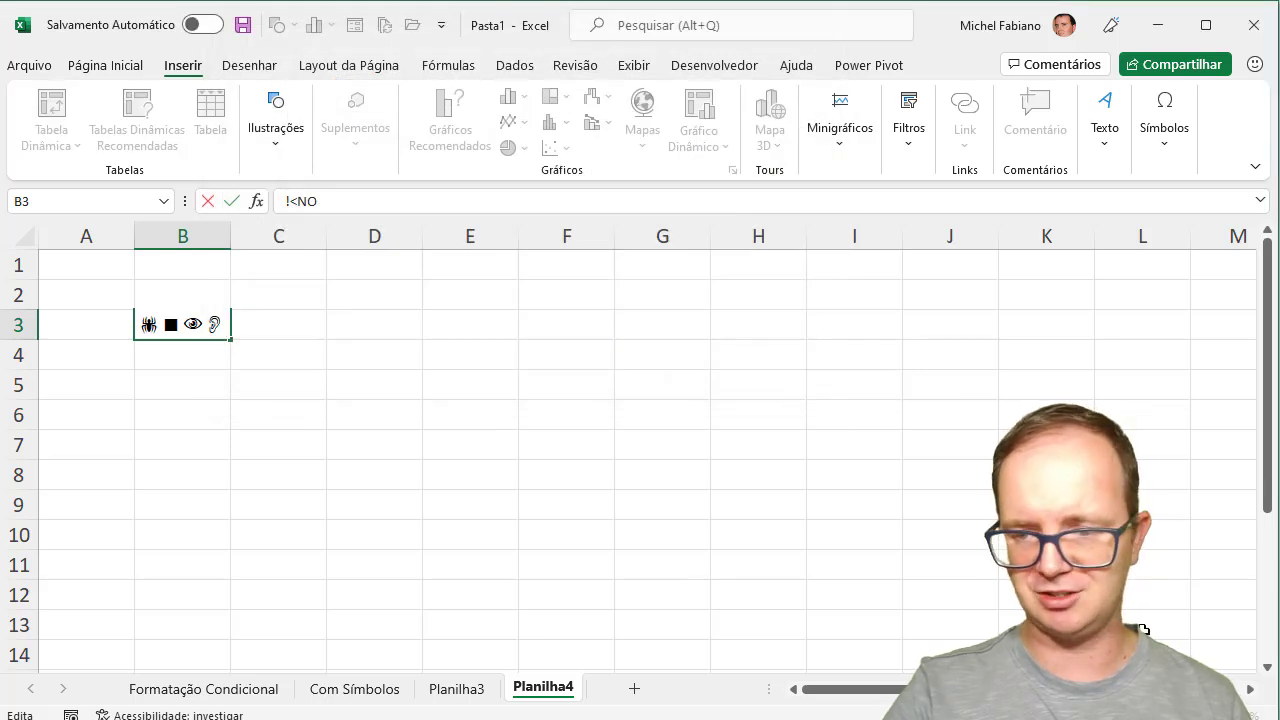
Inspect the four Webdings symbols in B3, then copy cell B3
click(1046, 507)
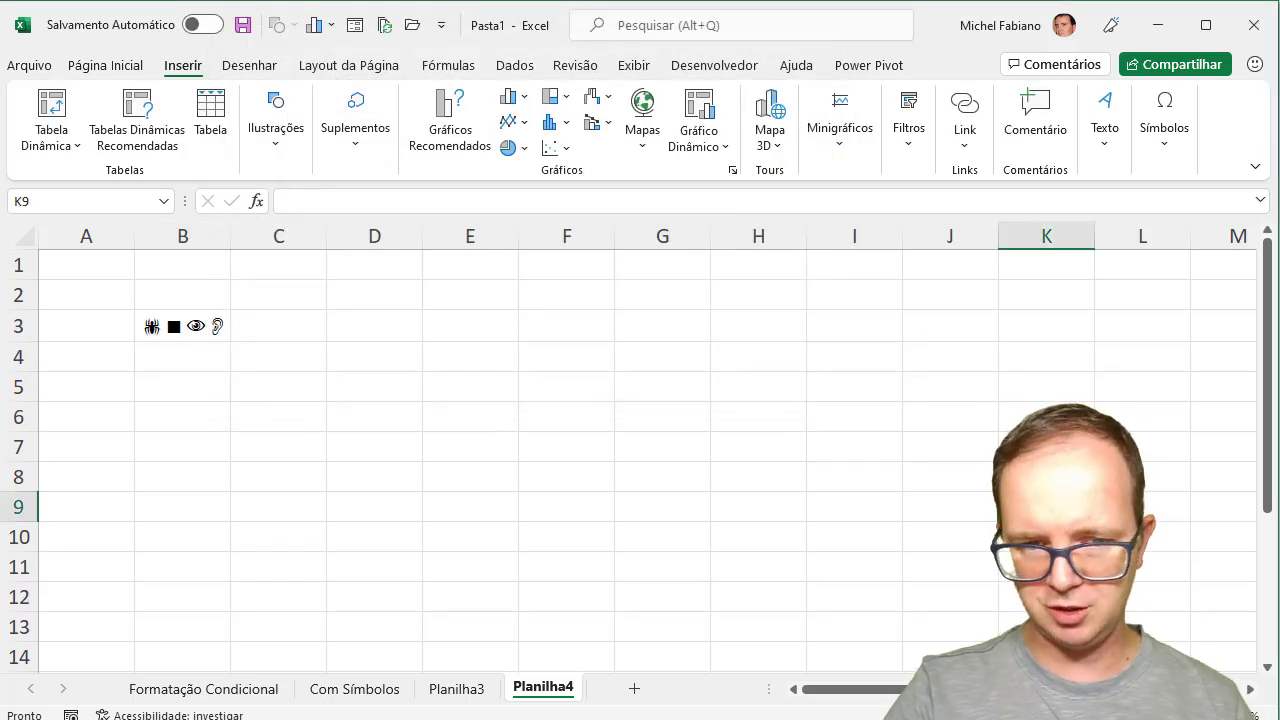
ctrl+scroll(1046, 507, up, 2)
ctrl+scroll(1046, 507, up, 1)
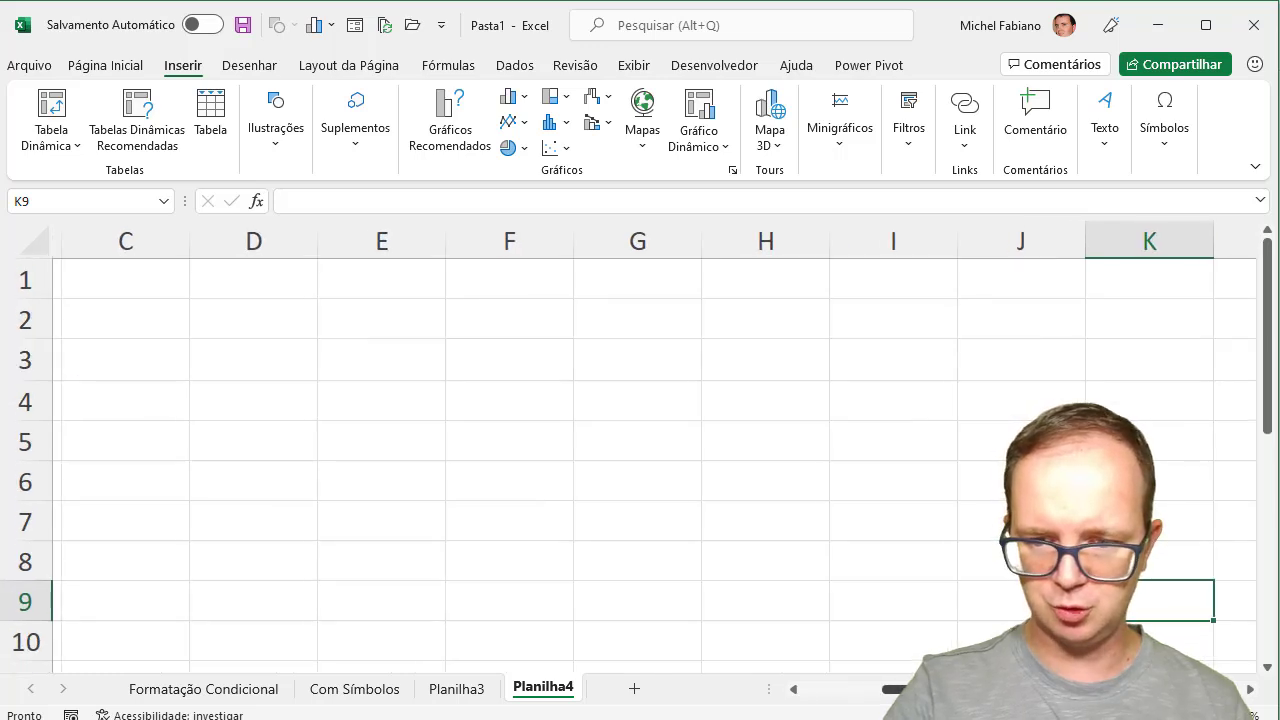
scroll(640, 450, left, 2)
click(271, 353)
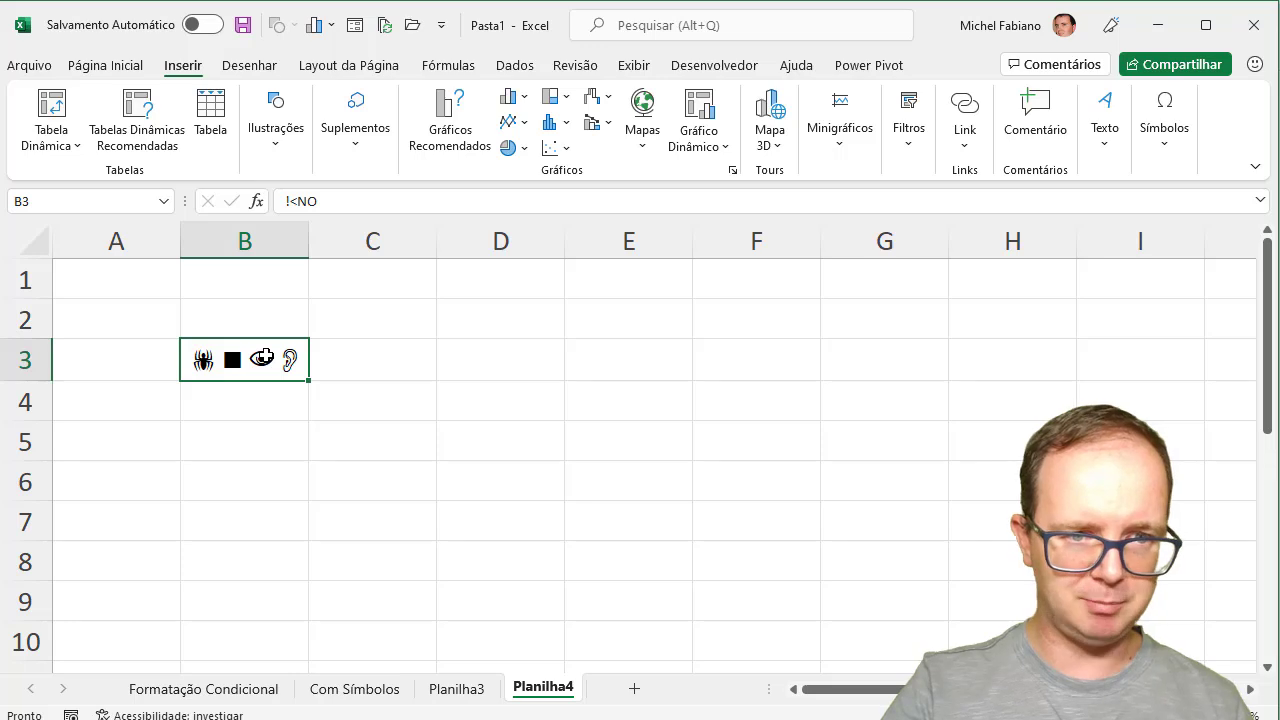
double_click(264, 356)
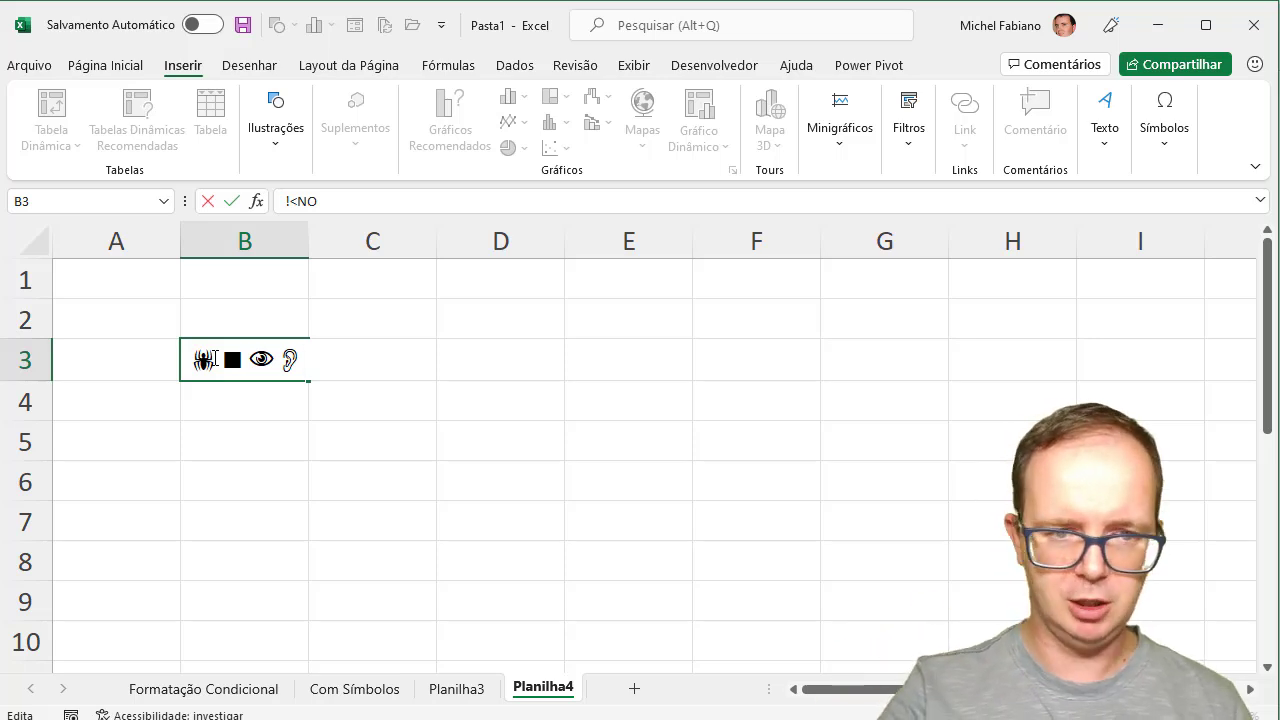
key(Return)
click(210, 360)
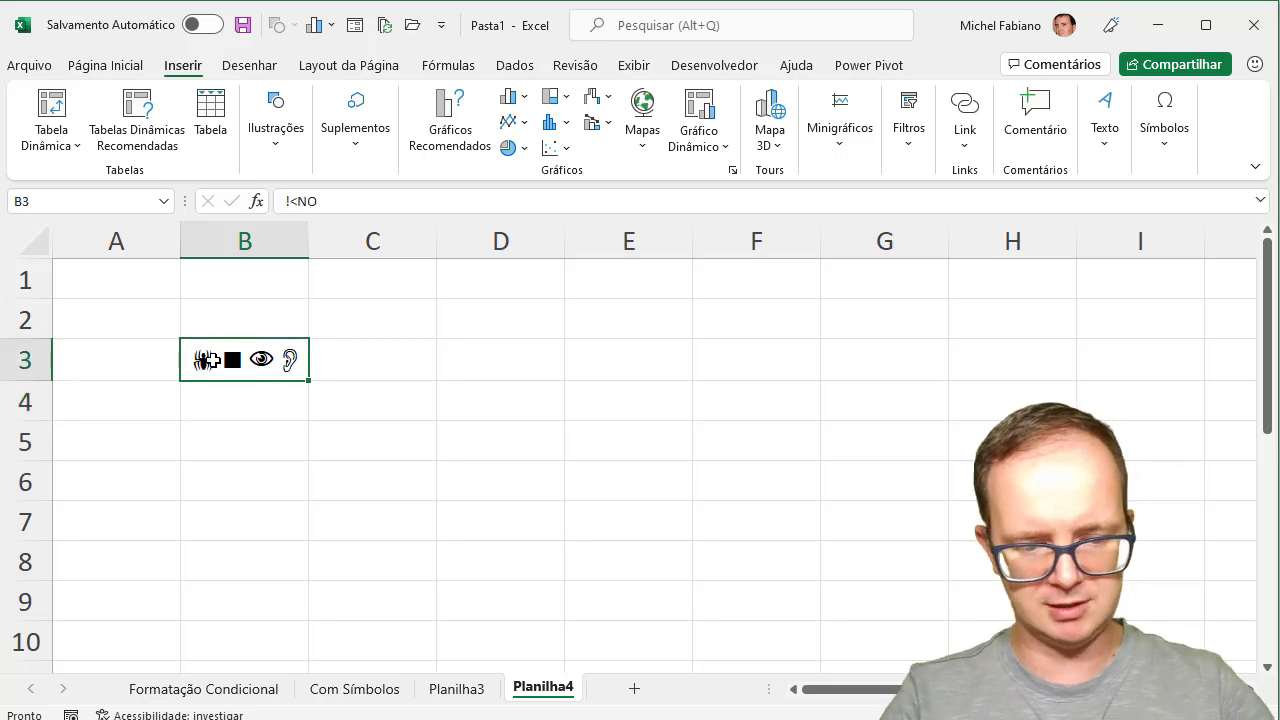
key(ctrl+c)
Paste B3 into B5, set B5's font to Wingdings, then return to Planilha3
click(222, 435)
key(ctrl+v)
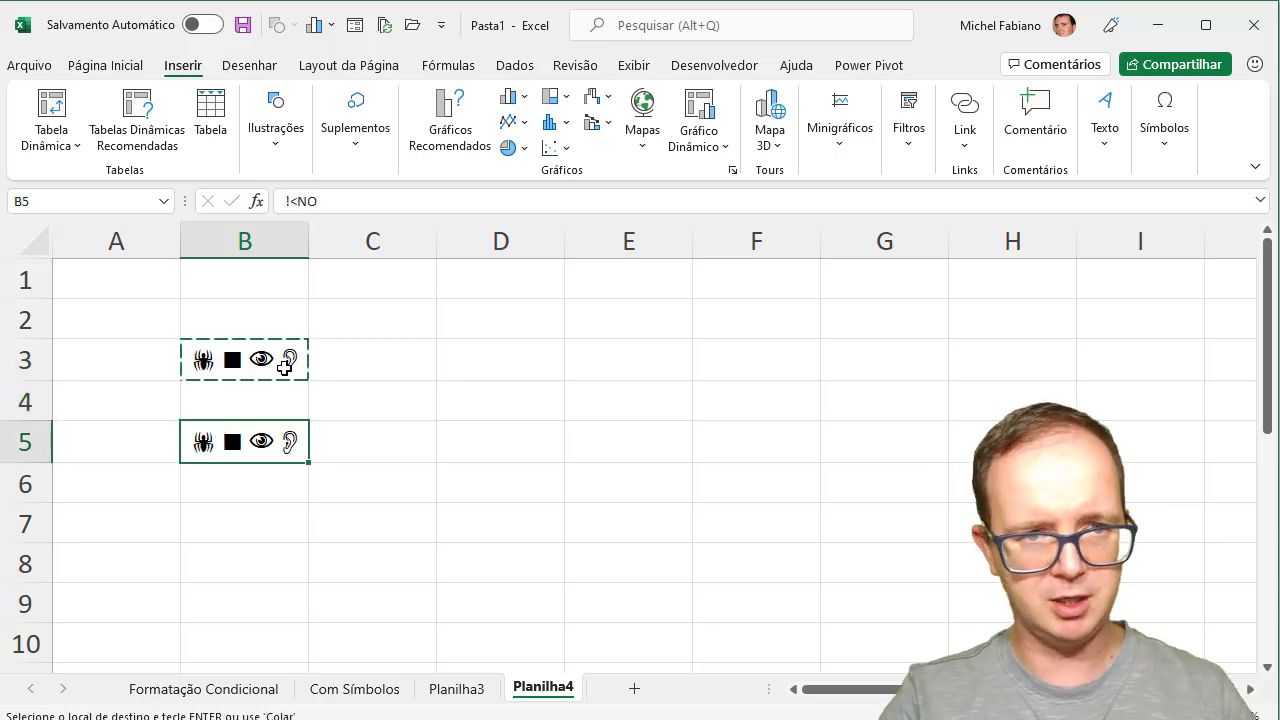
click(133, 65)
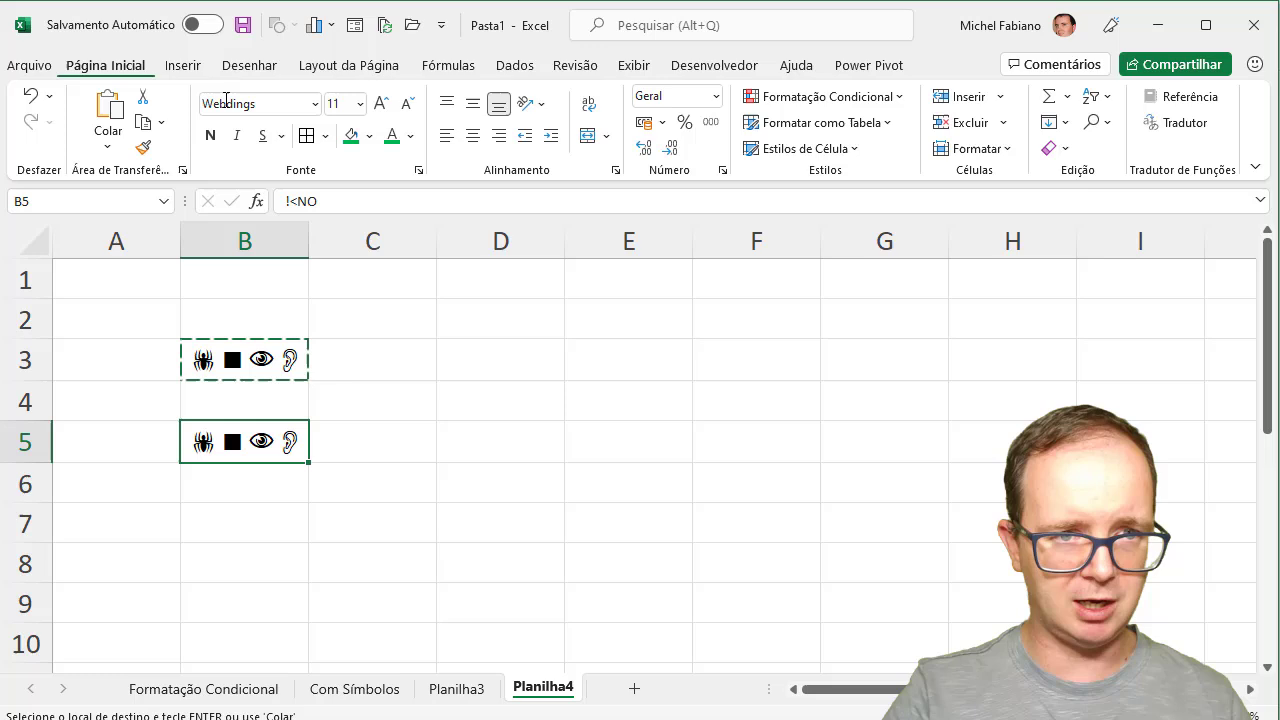
click(316, 104)
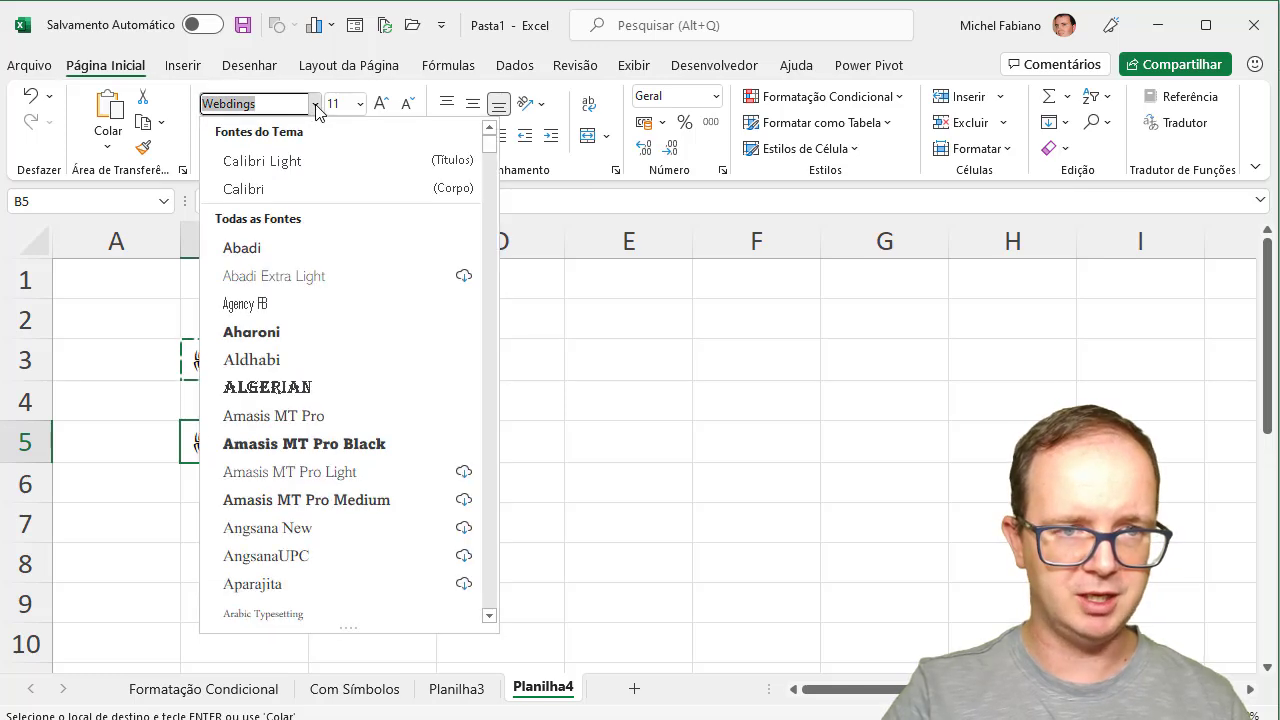
key(Up)
text(i)
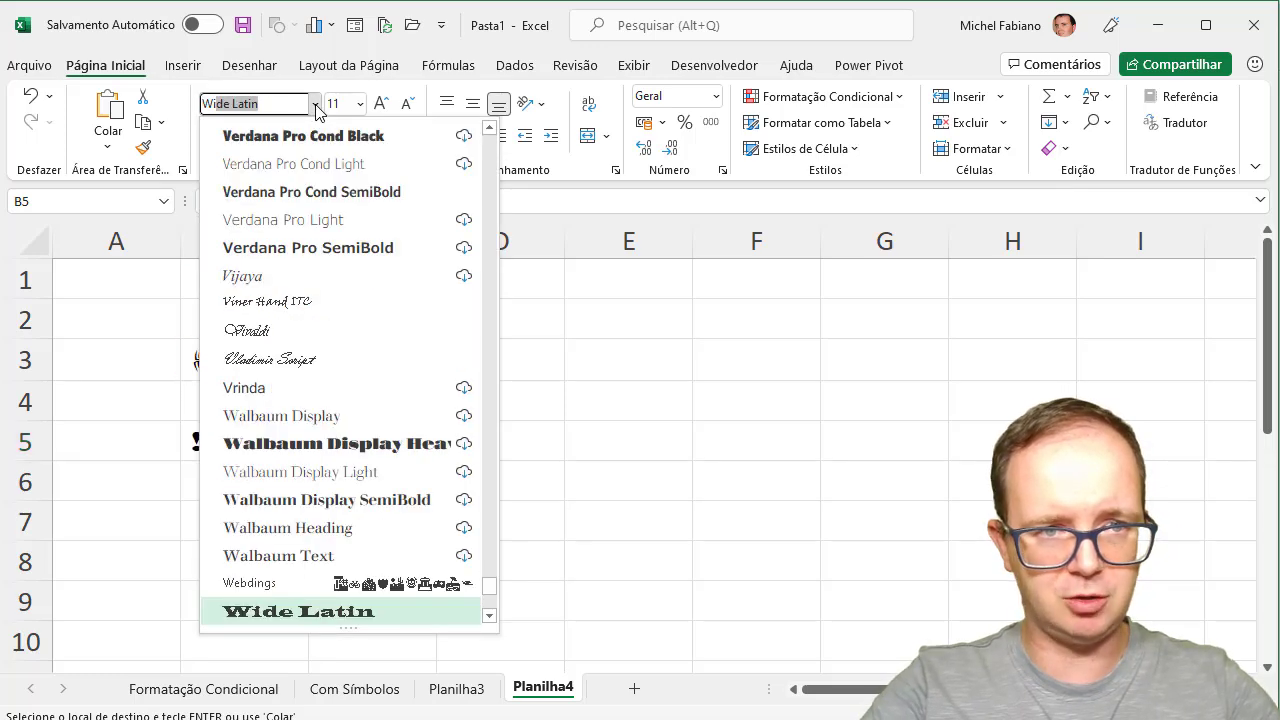
text(ng)
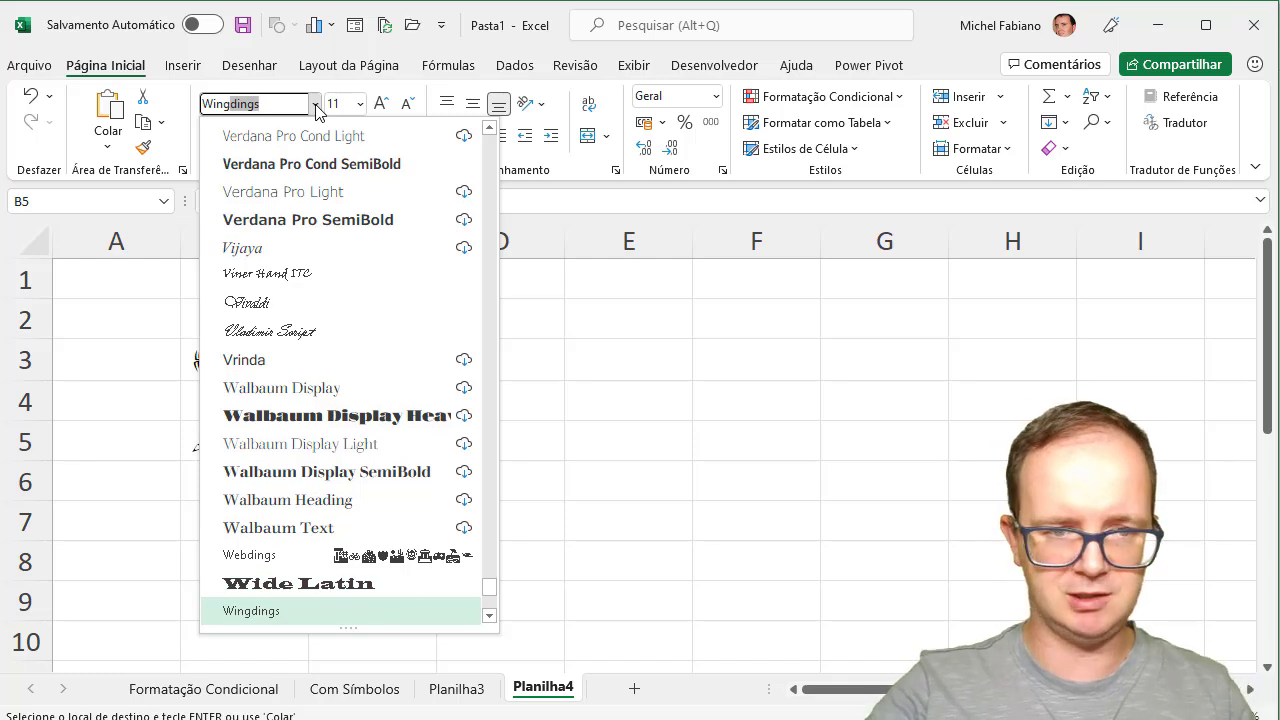
key(Return)
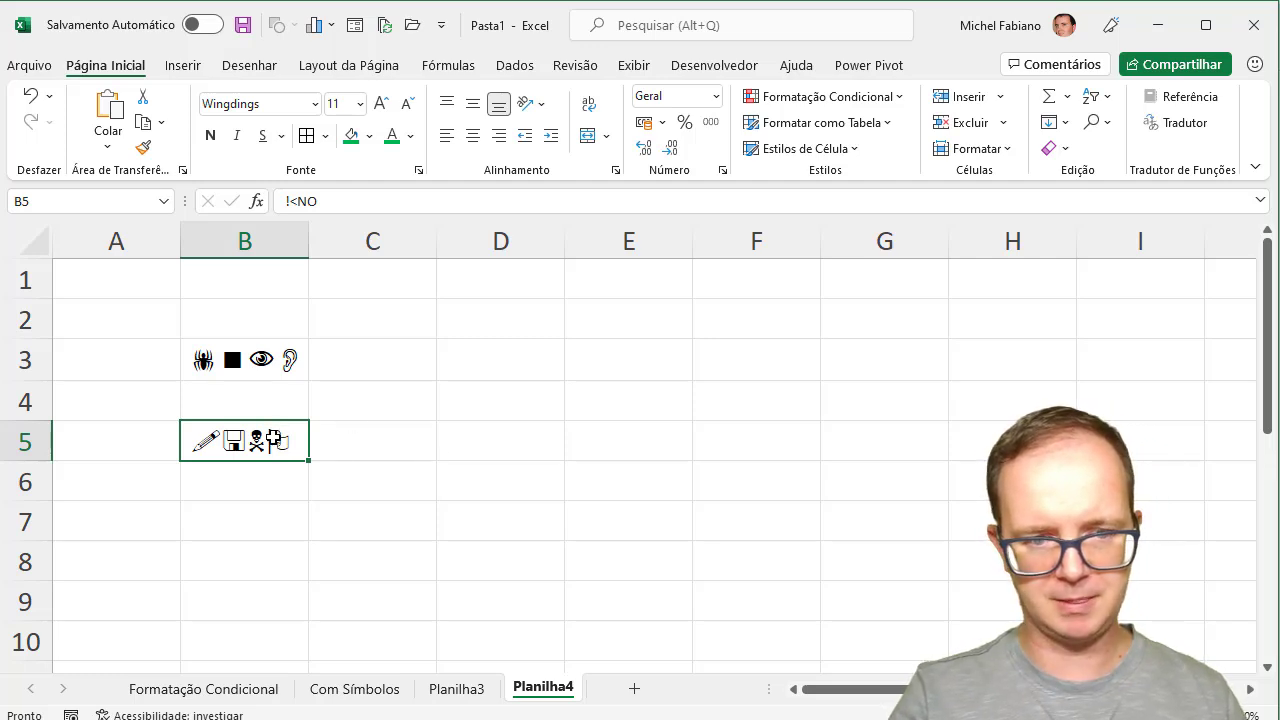
click(457, 688)
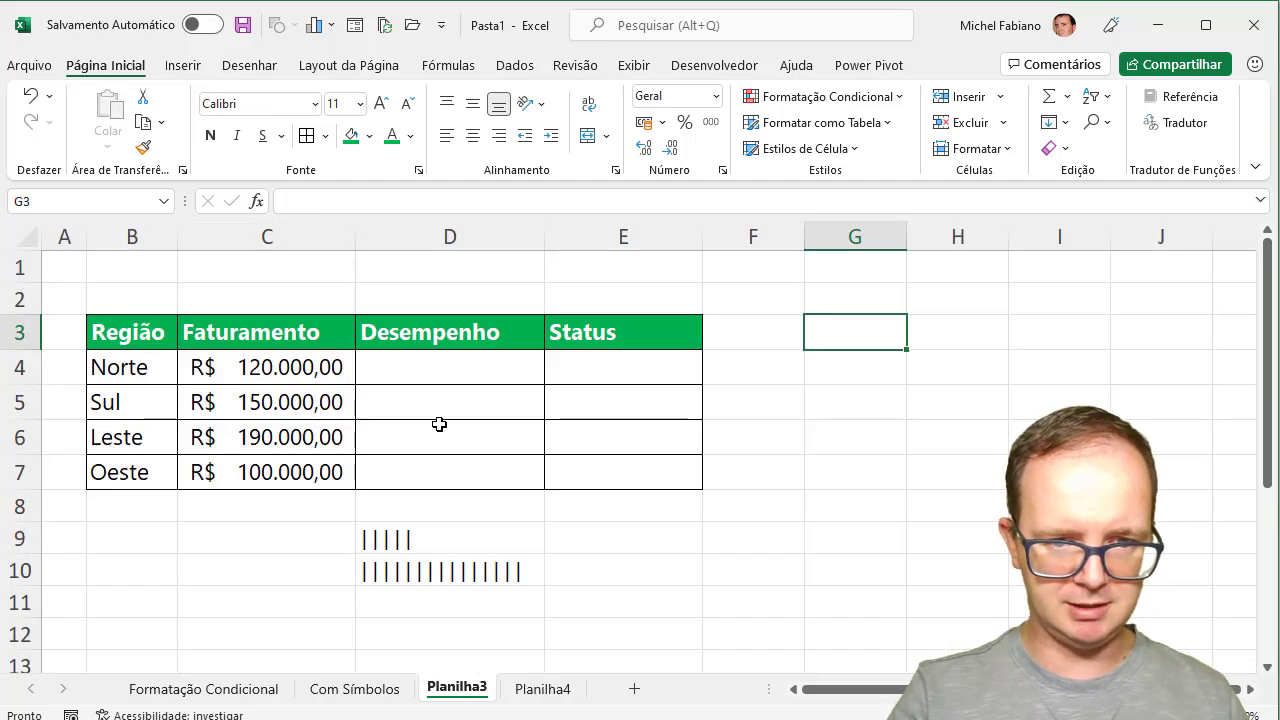
Insert the Webdings solid black square (character g) into H3 via the Símbolo dialog
click(444, 374)
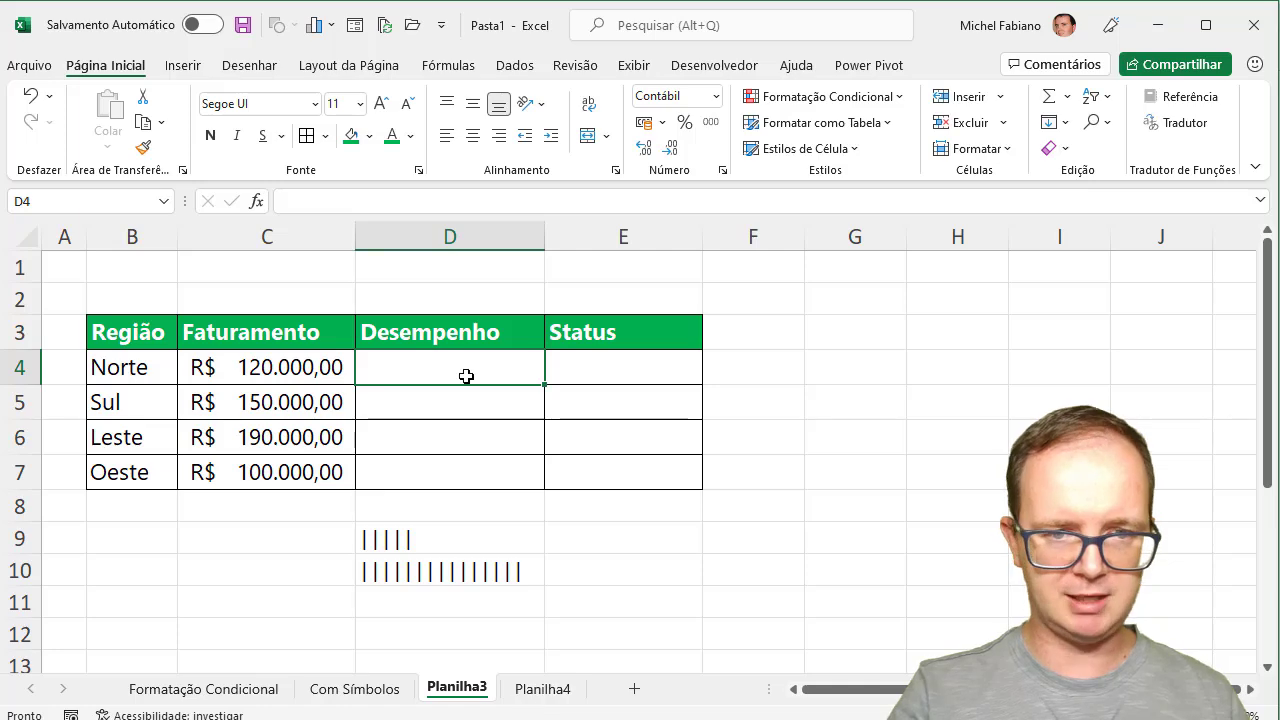
click(921, 328)
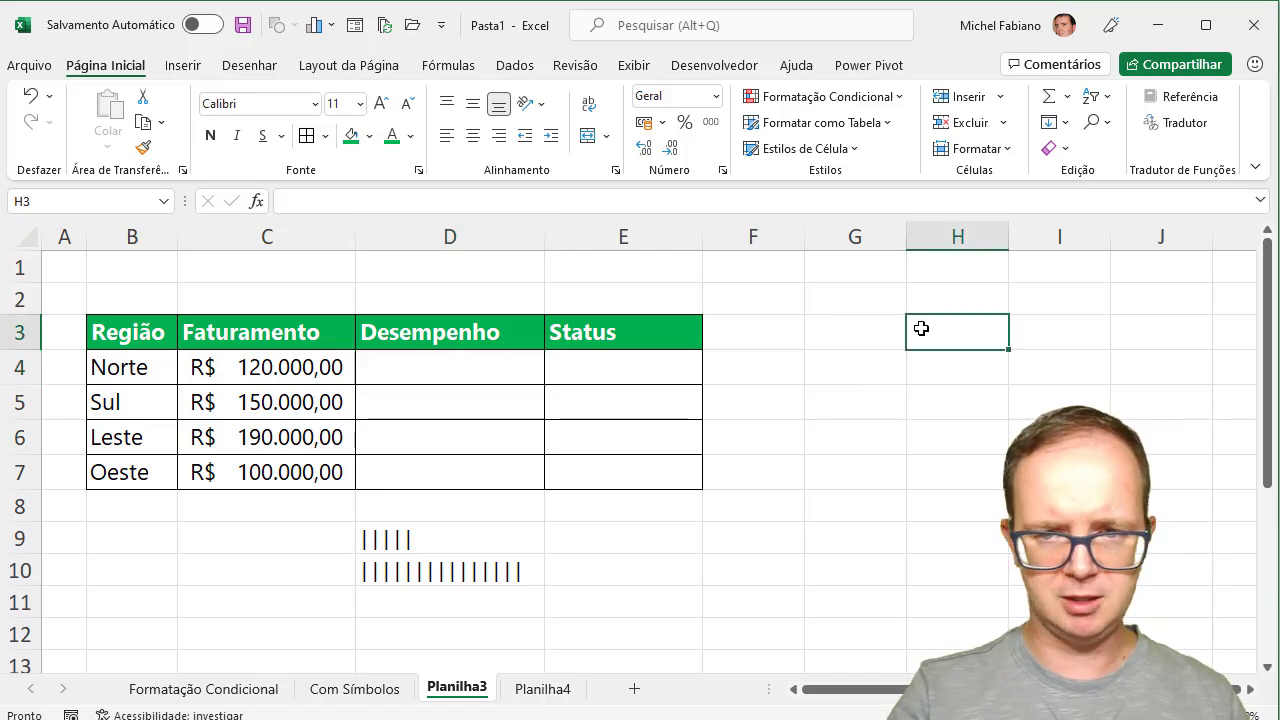
click(171, 66)
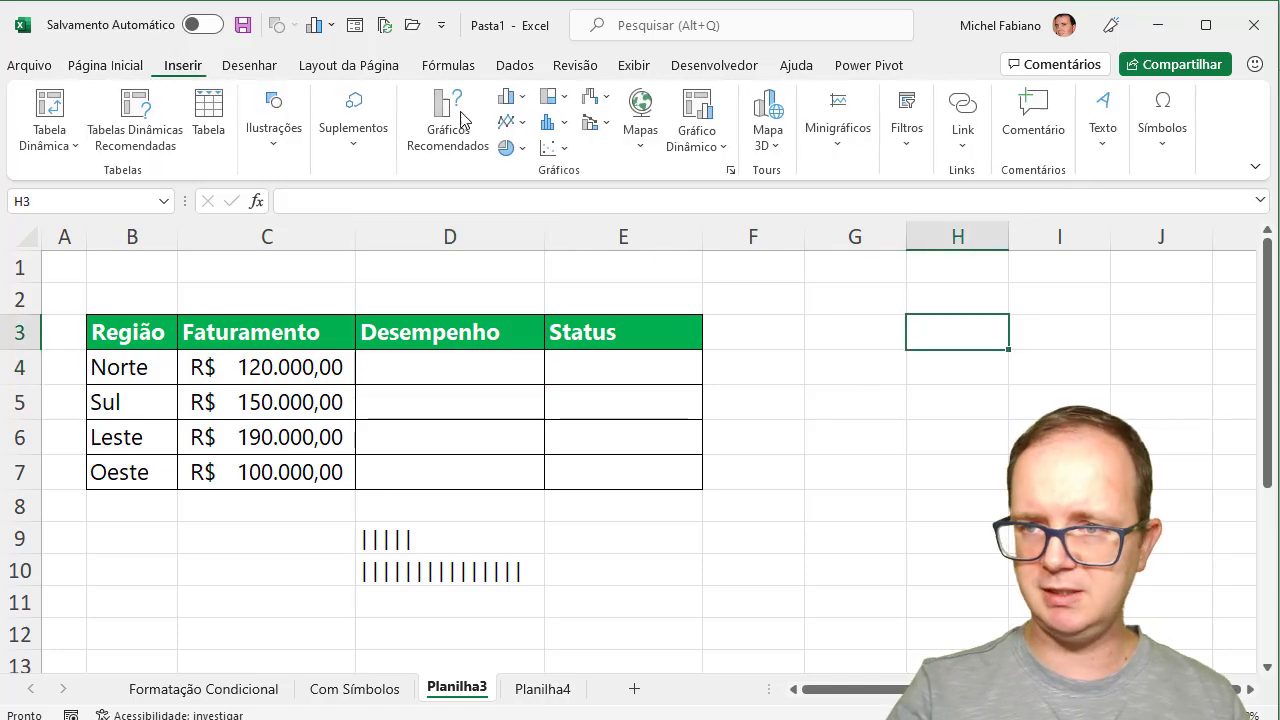
click(1165, 115)
click(1215, 225)
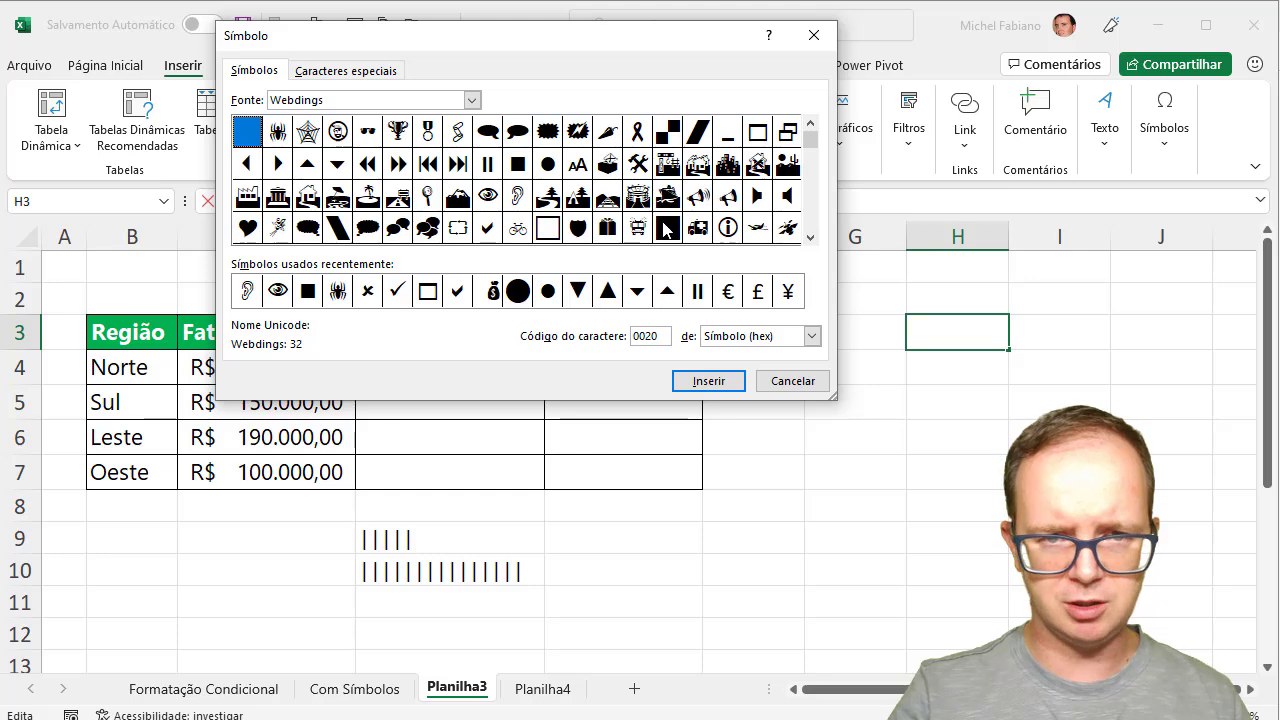
click(666, 229)
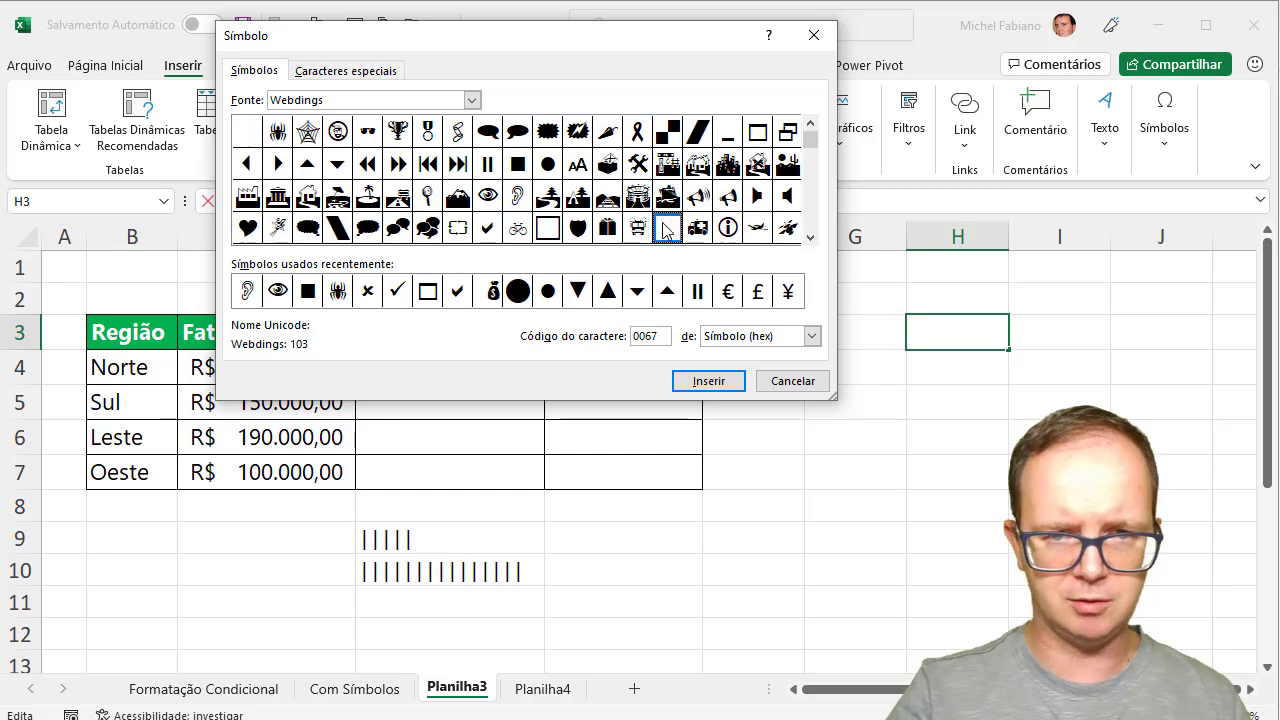
click(708, 381)
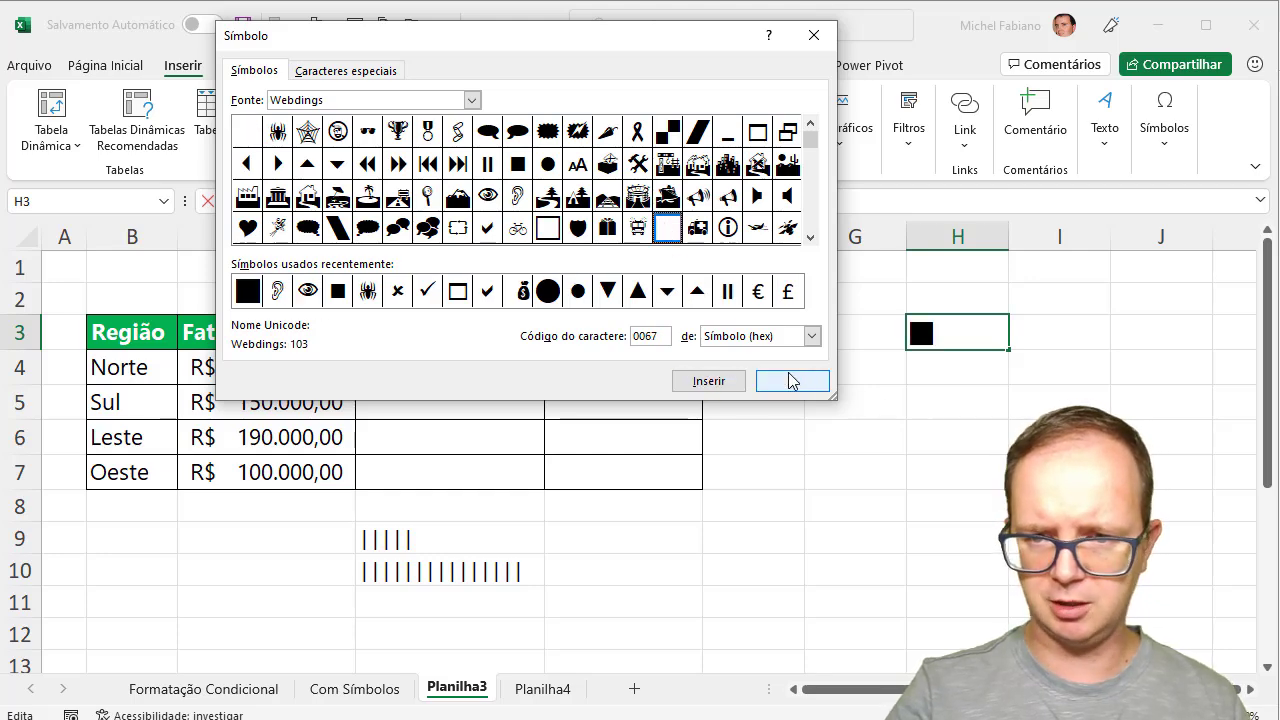
click(793, 381)
right_click(1006, 410)
key(Escape)
click(957, 332)
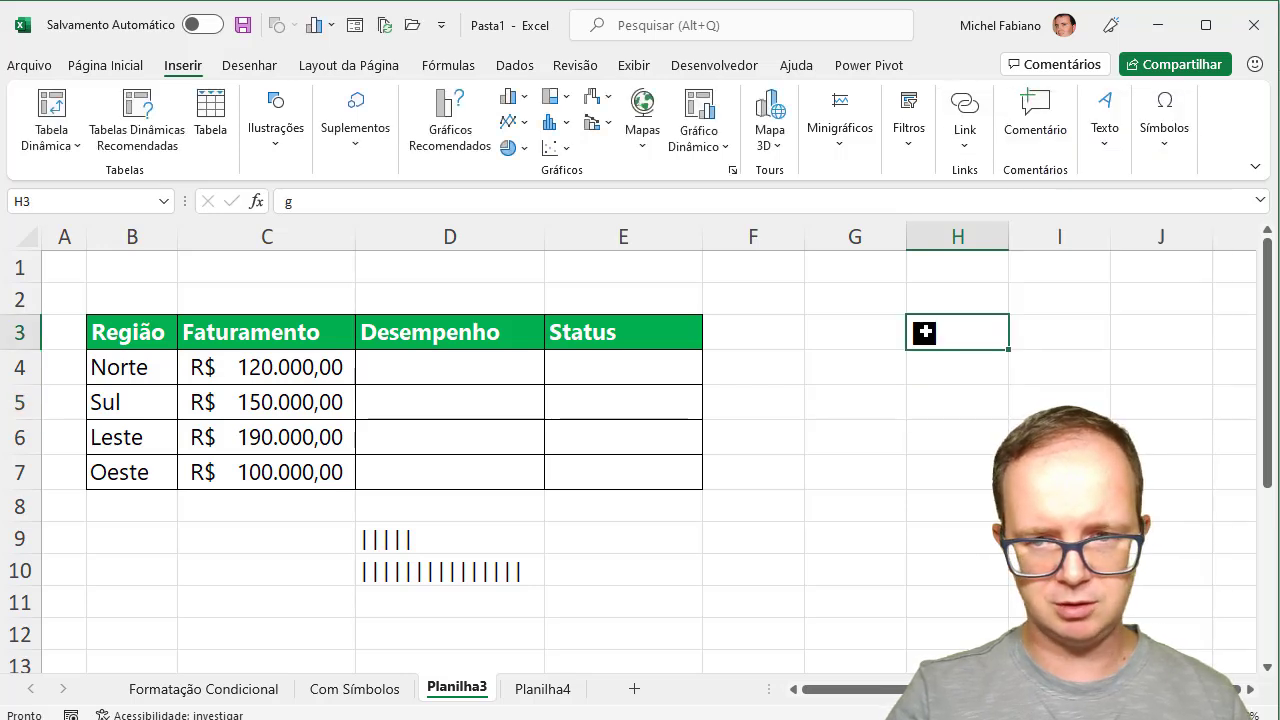
Enter =REPT("g";C4/20000) in D4 and fill it down to D7
click(406, 371)
text(=r)
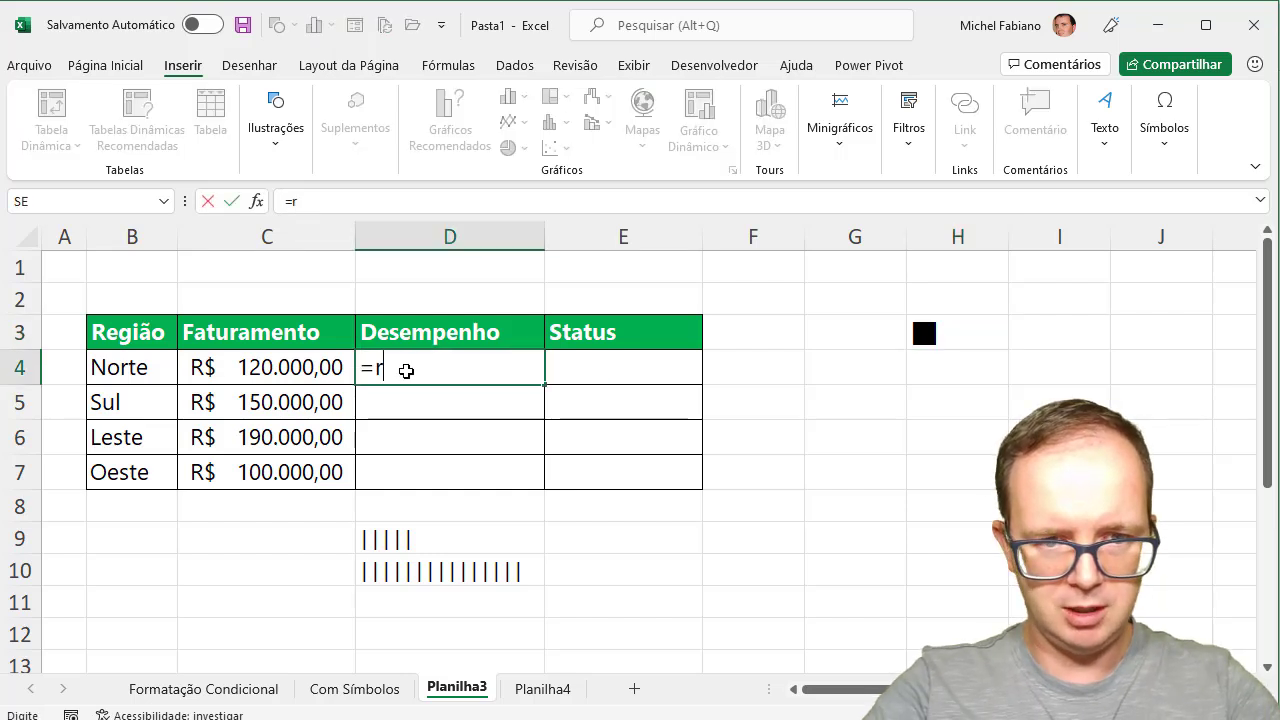
text(ept)
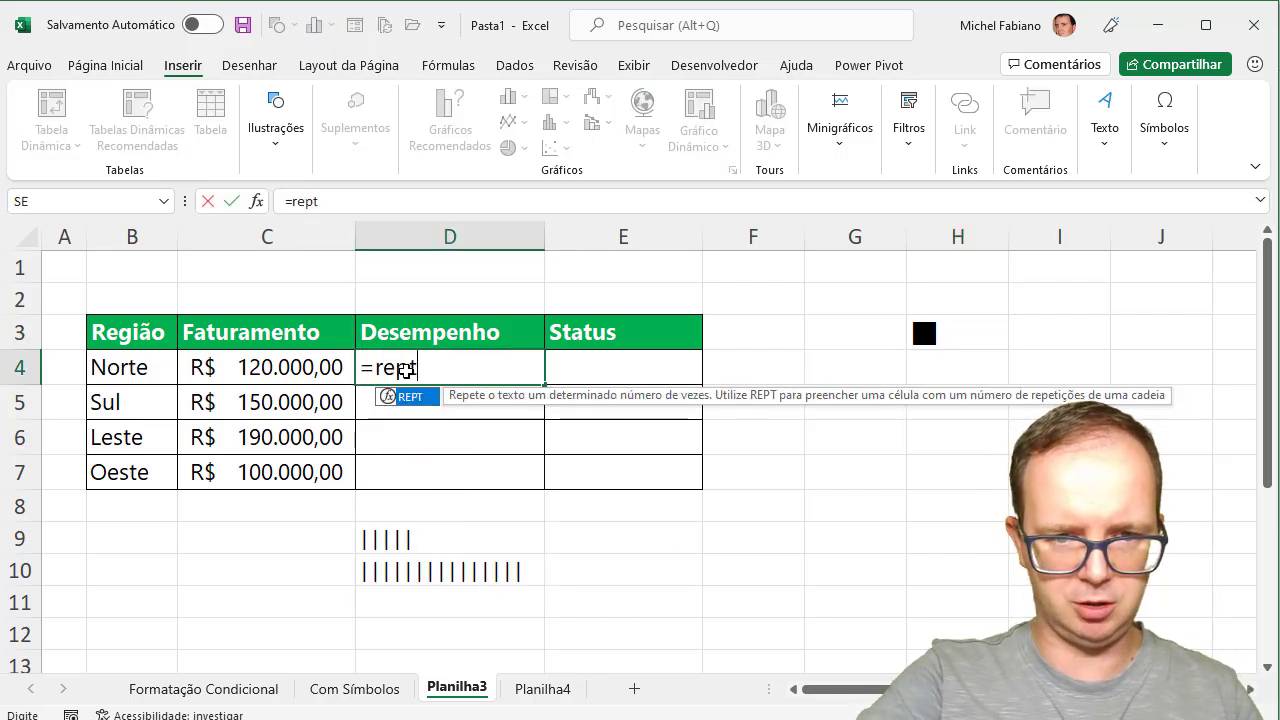
text(()
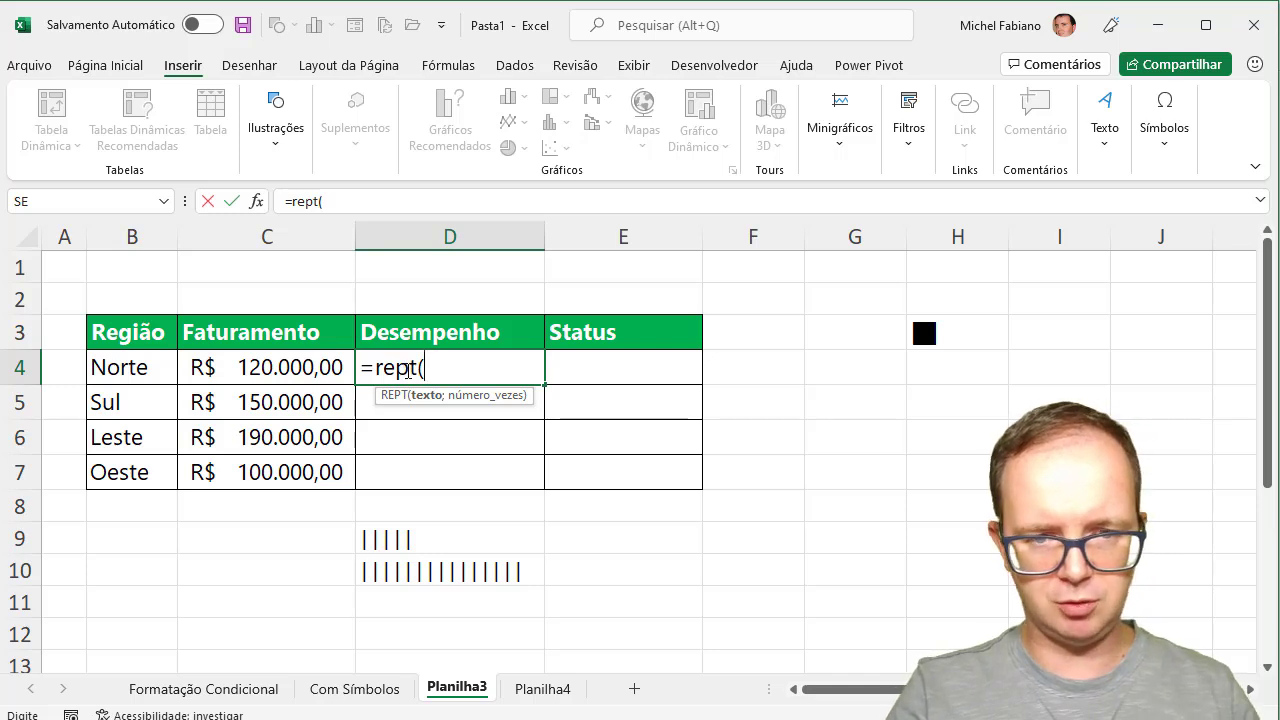
click(951, 334)
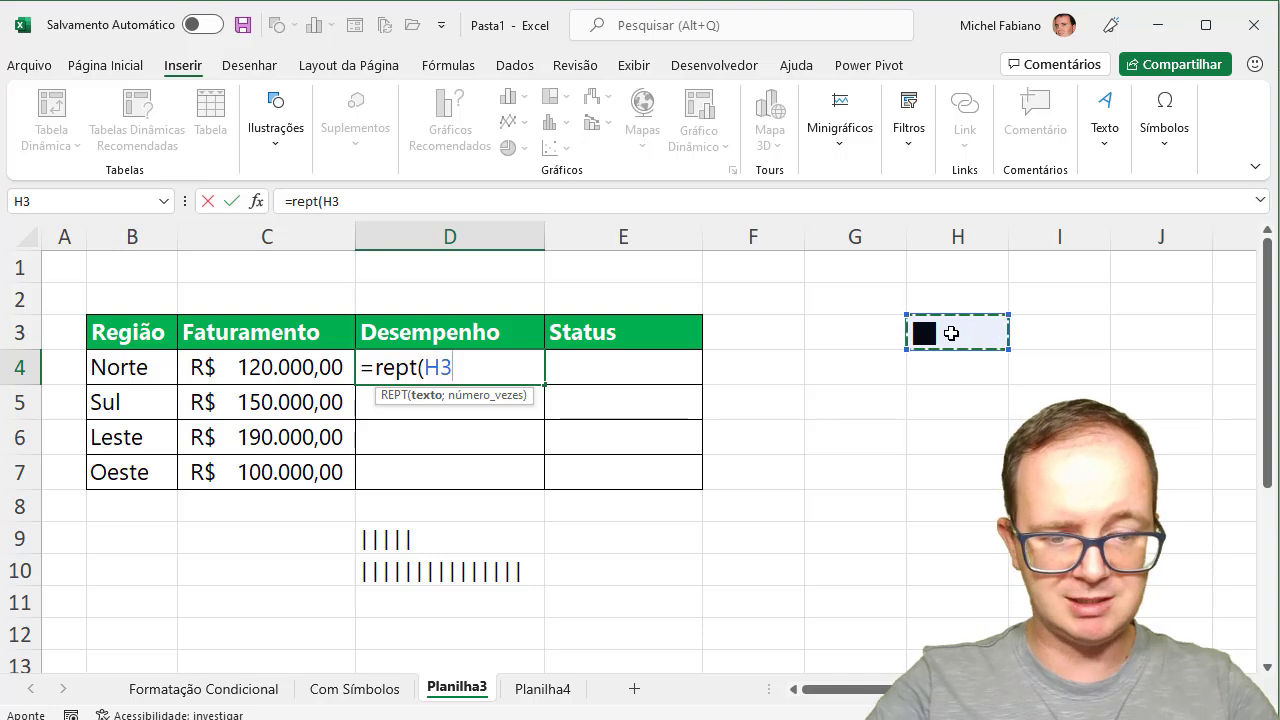
key(BackSpace)
key(BackSpace)
text("g)
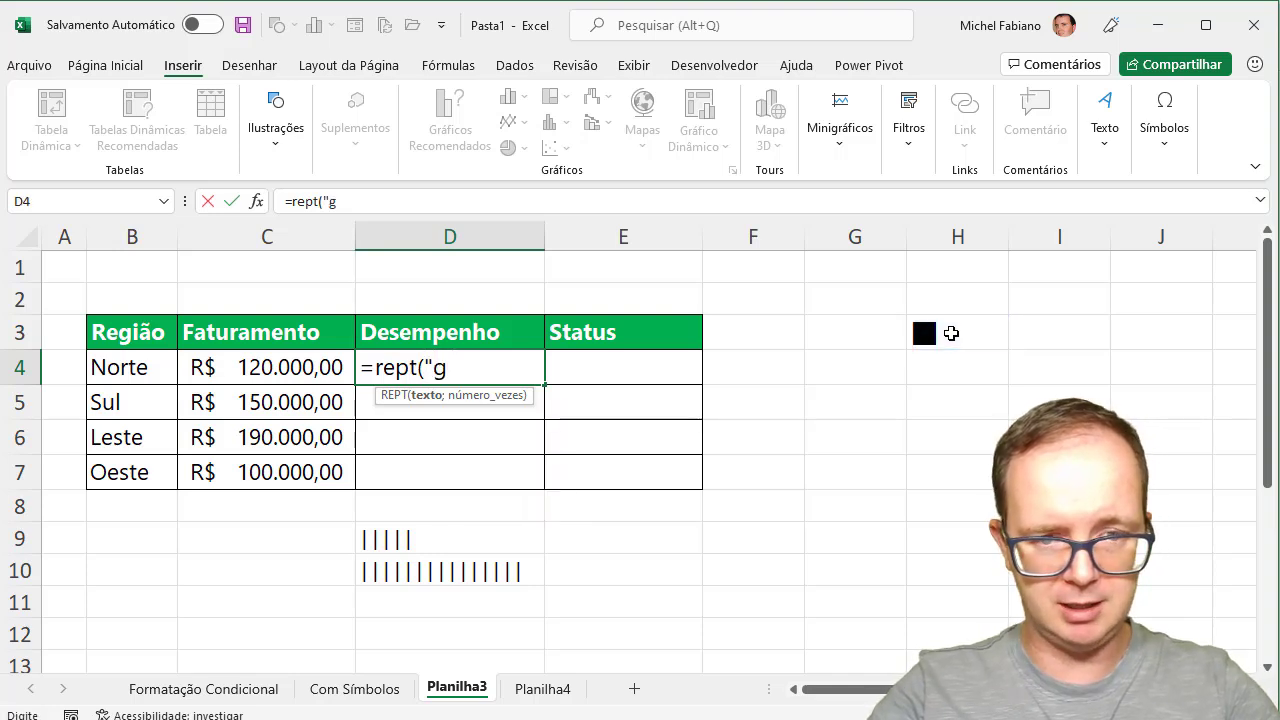
text(;)
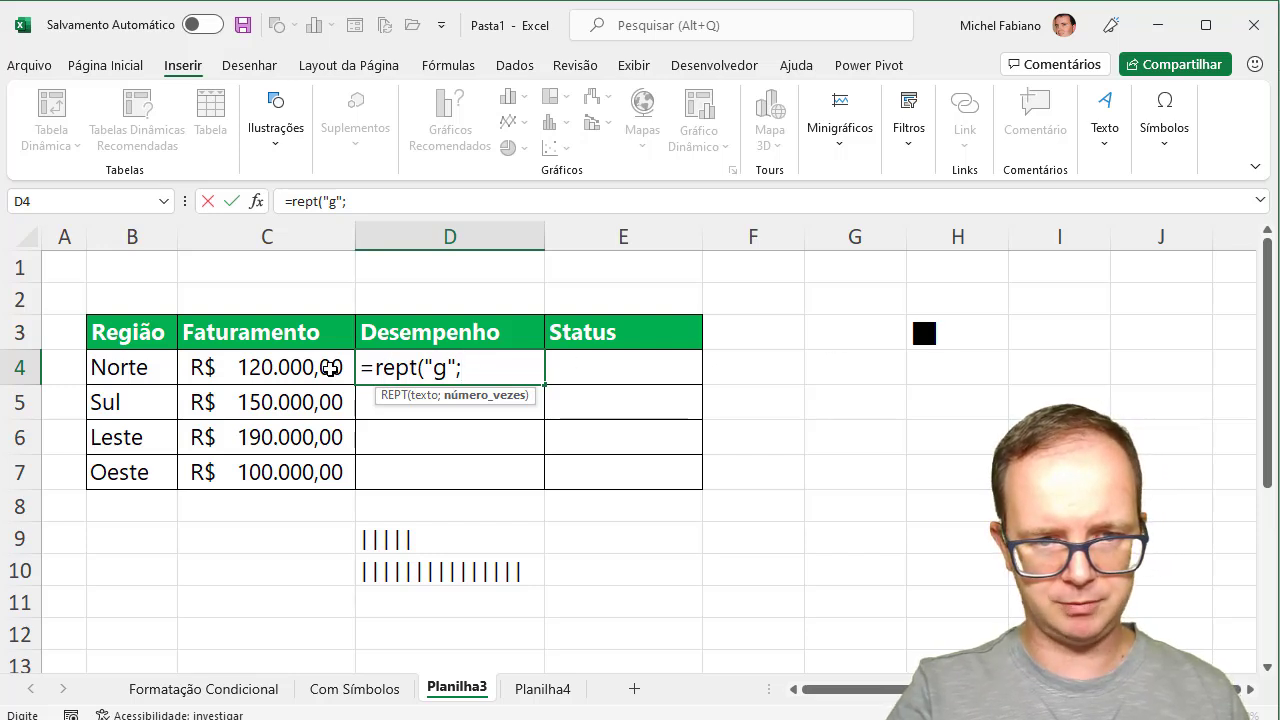
click(330, 368)
text(/)
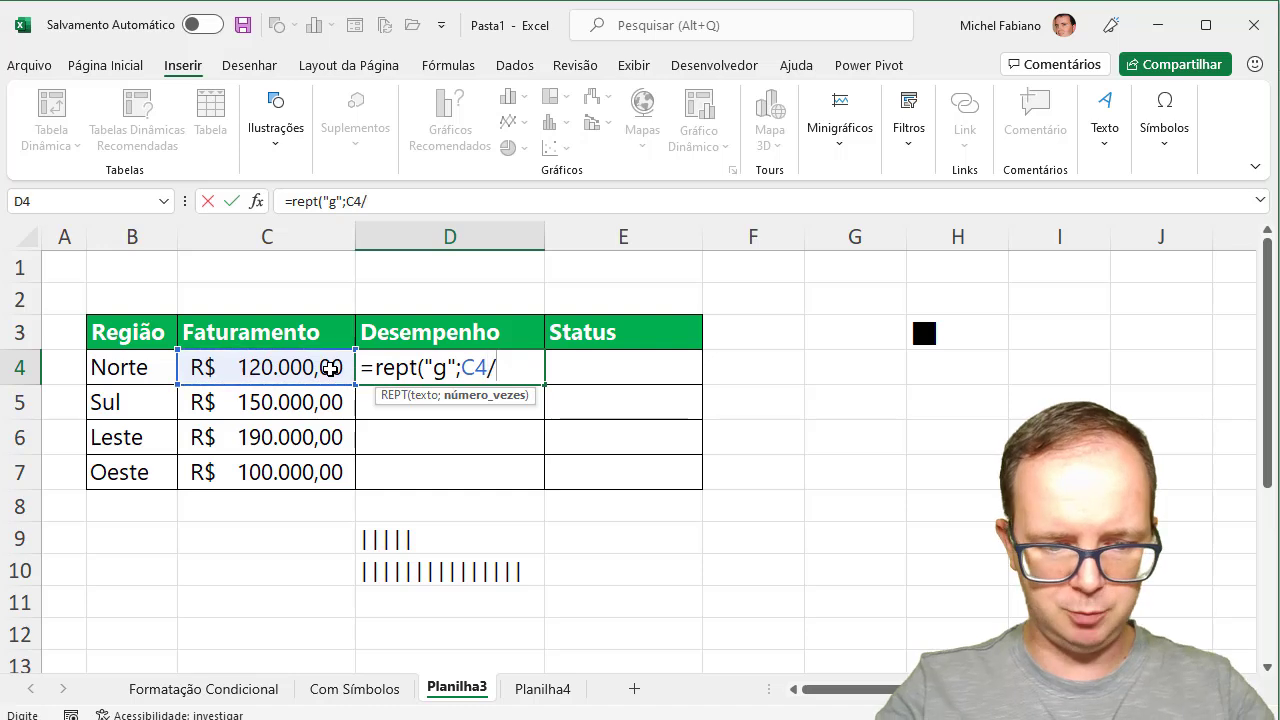
text(20000)
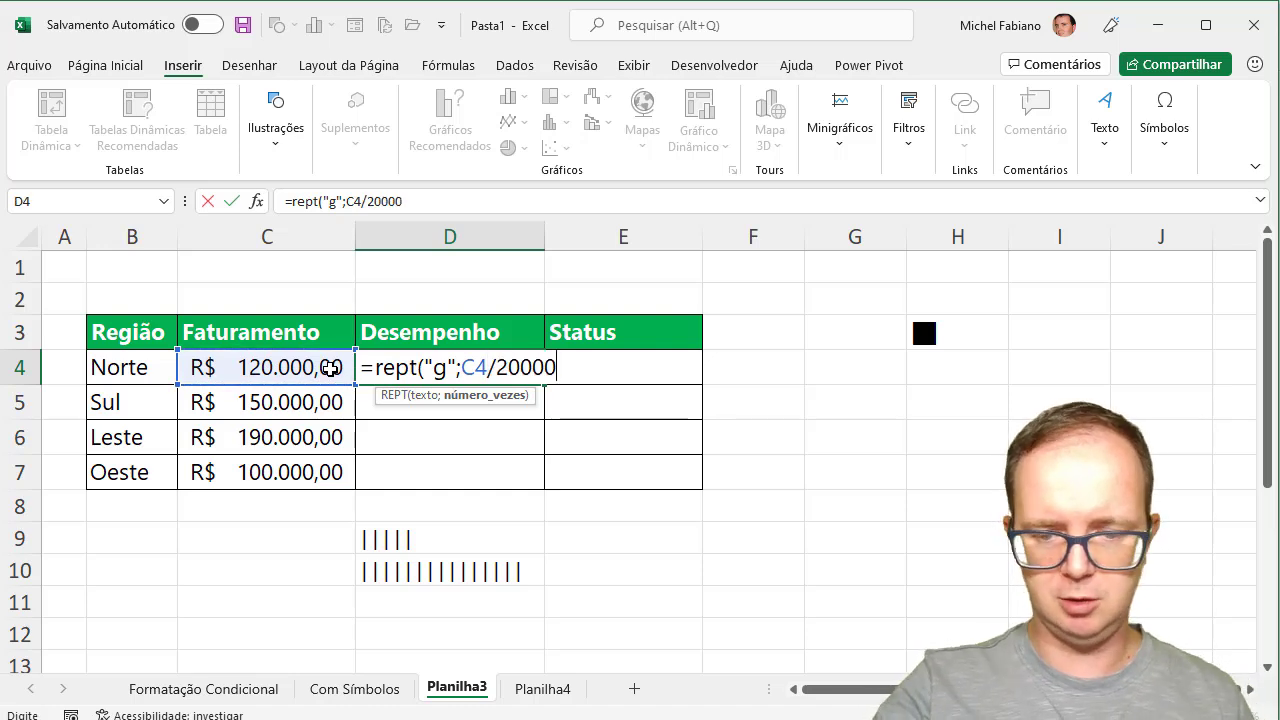
text())
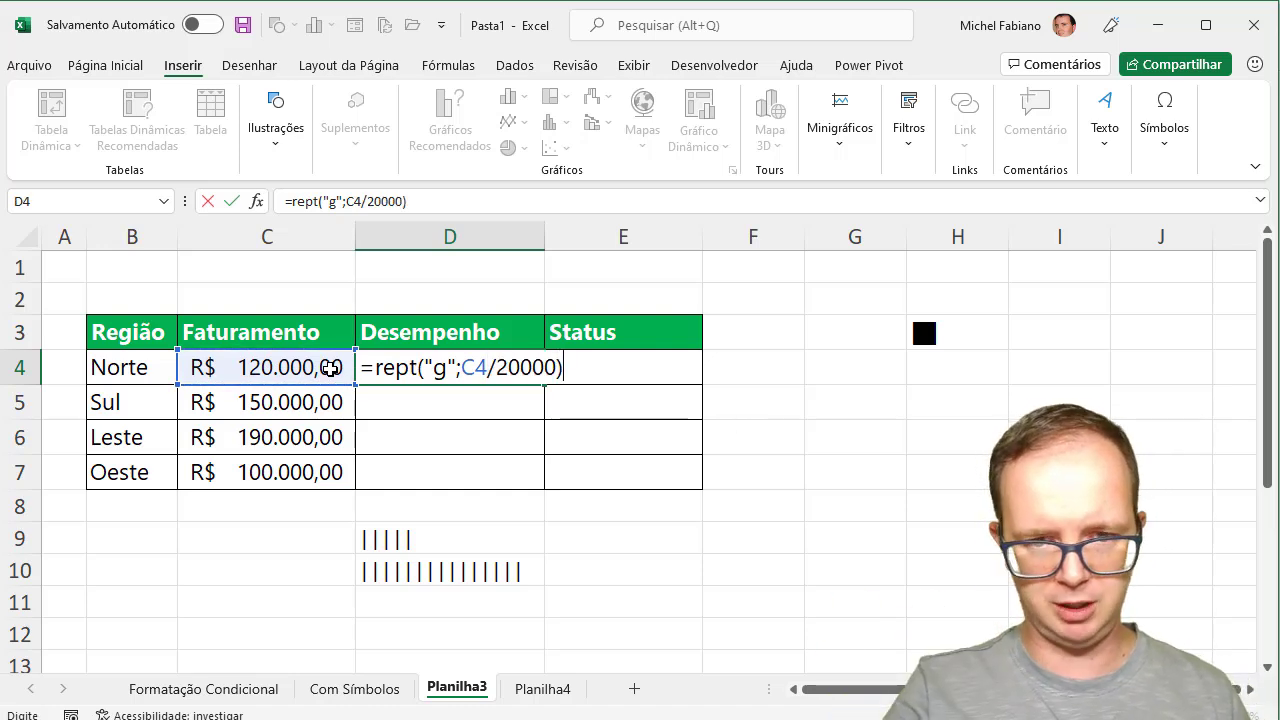
key(Return)
click(425, 368)
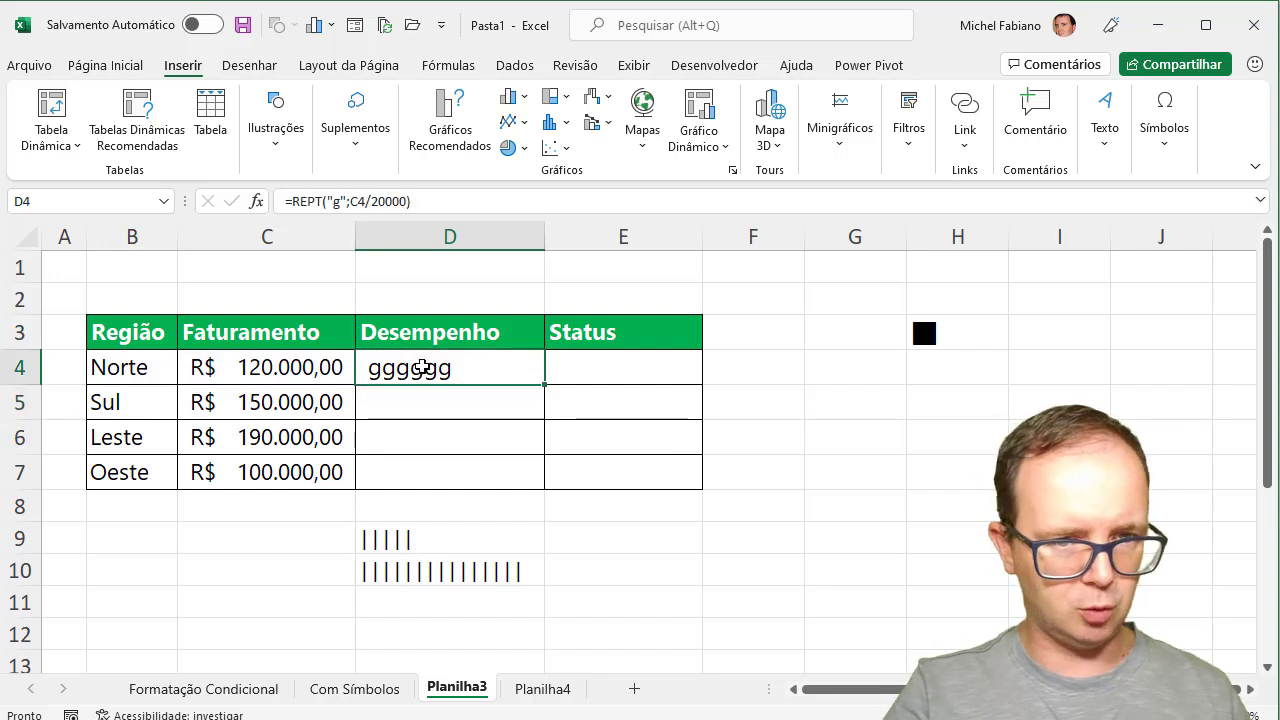
double_click(547, 384)
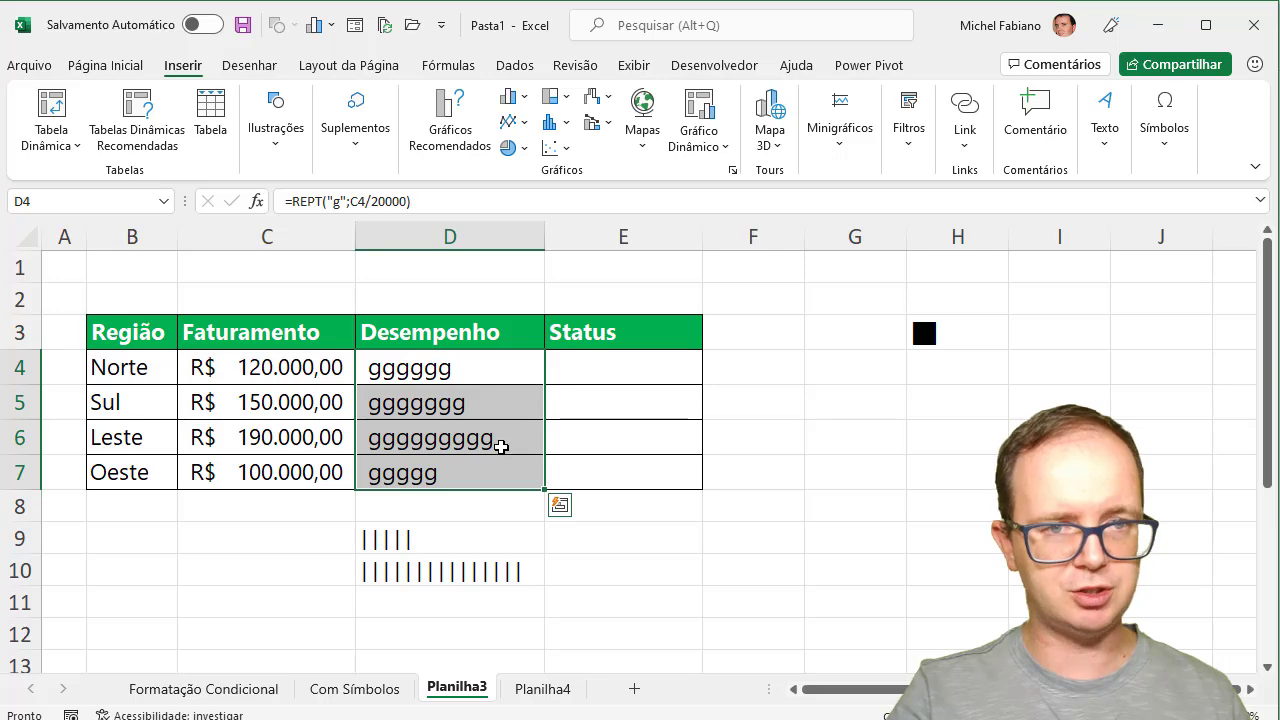
Set the font of the Desempenho bar cells to Webdings so the g characters become bars
click(115, 66)
click(296, 107)
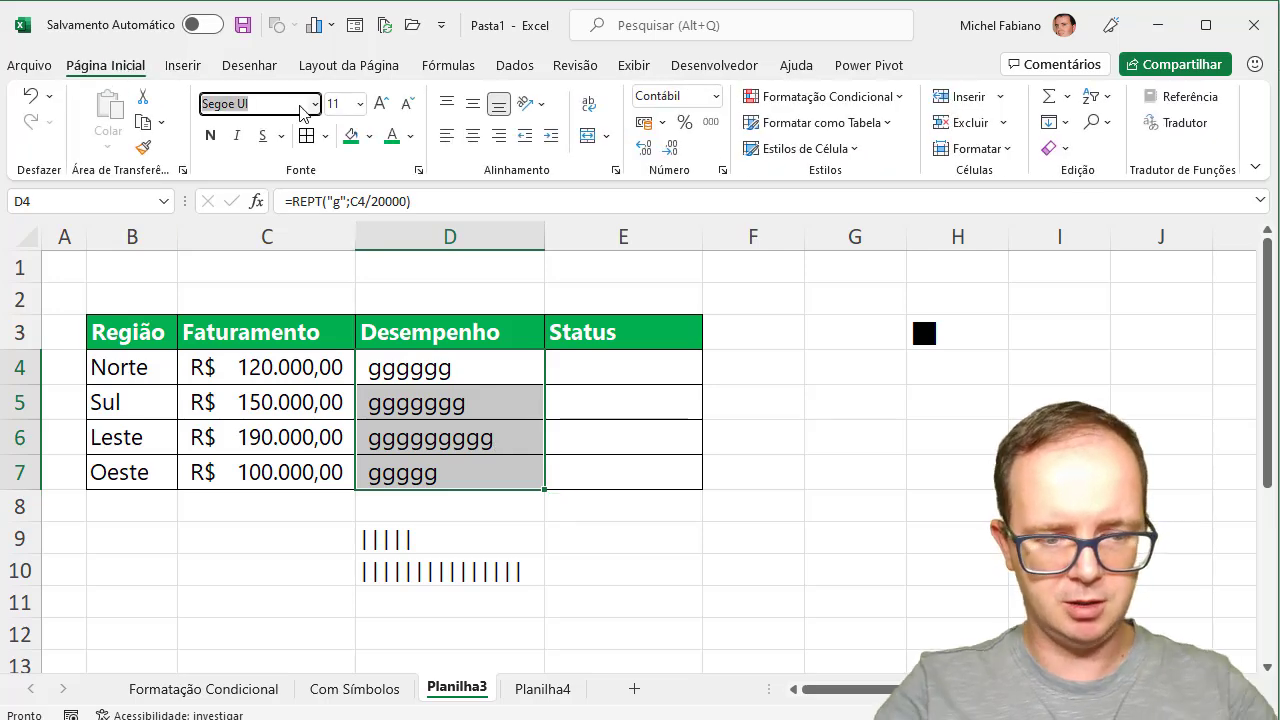
text(Webdings)
key(Return)
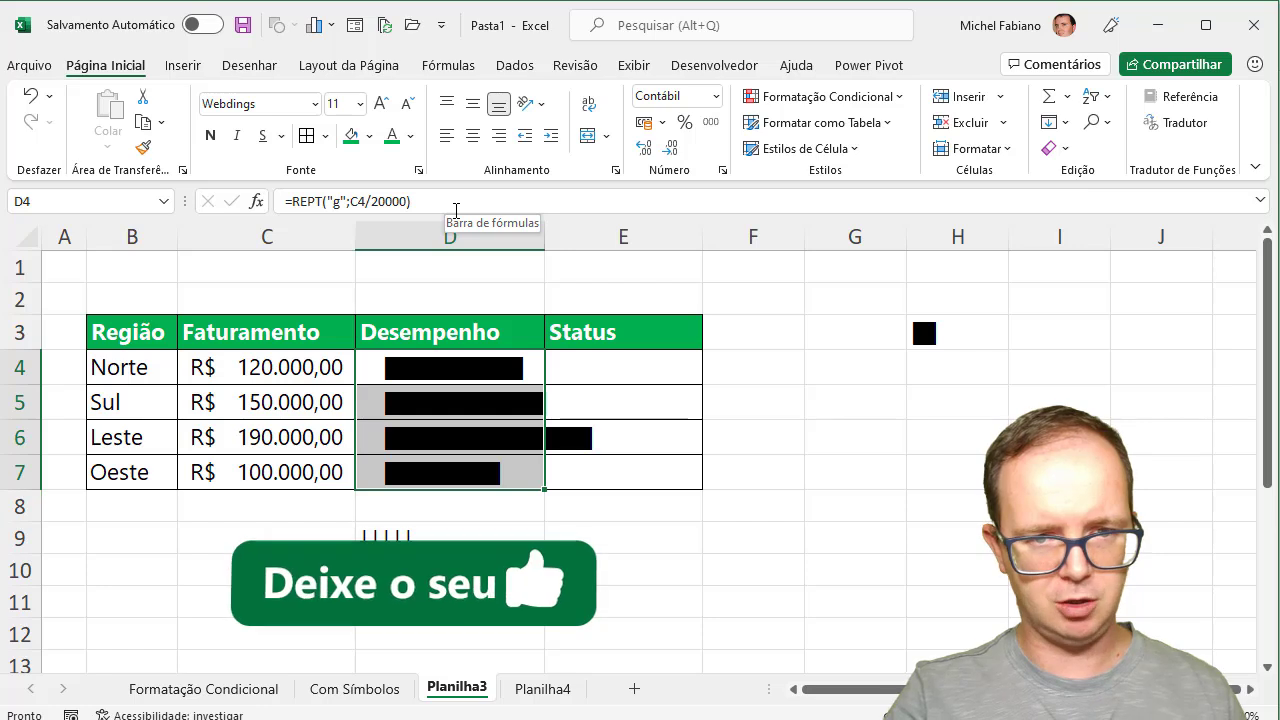
Change D4's bar formula divisor to 30000 and fill it down to D5:D7
click(379, 201)
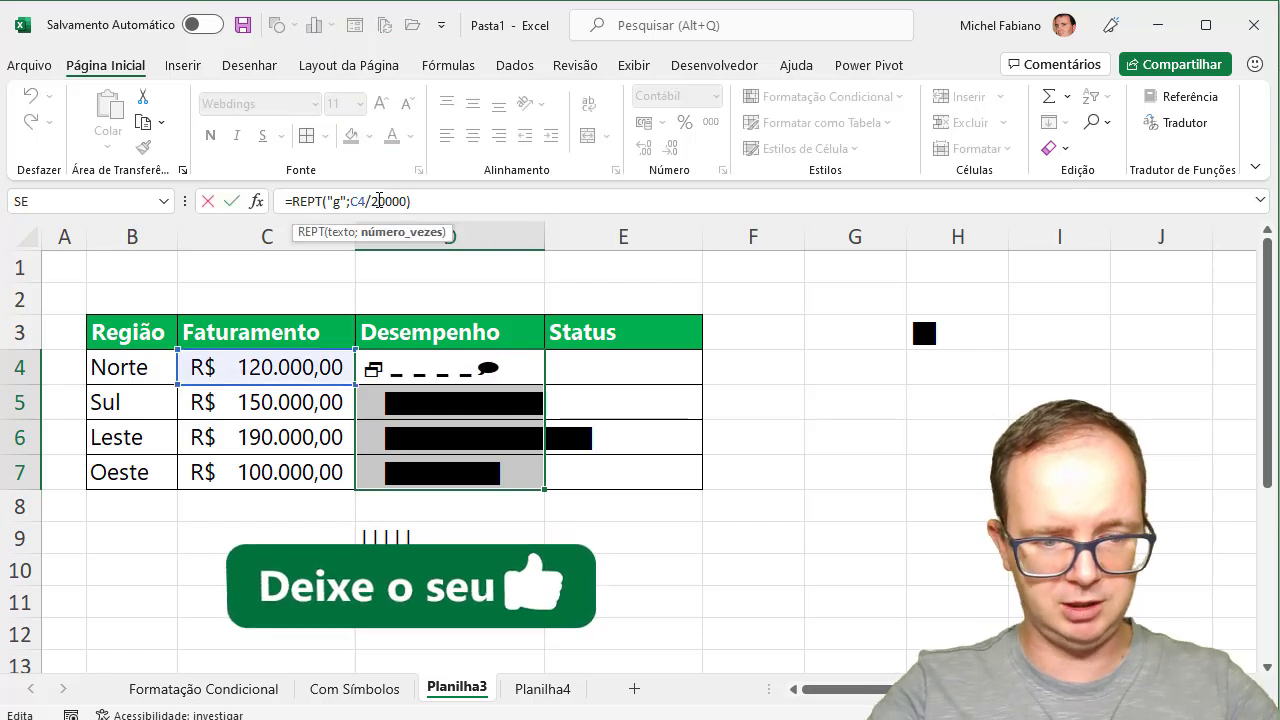
key(BackSpace)
text(3)
key(ctrl+Return)
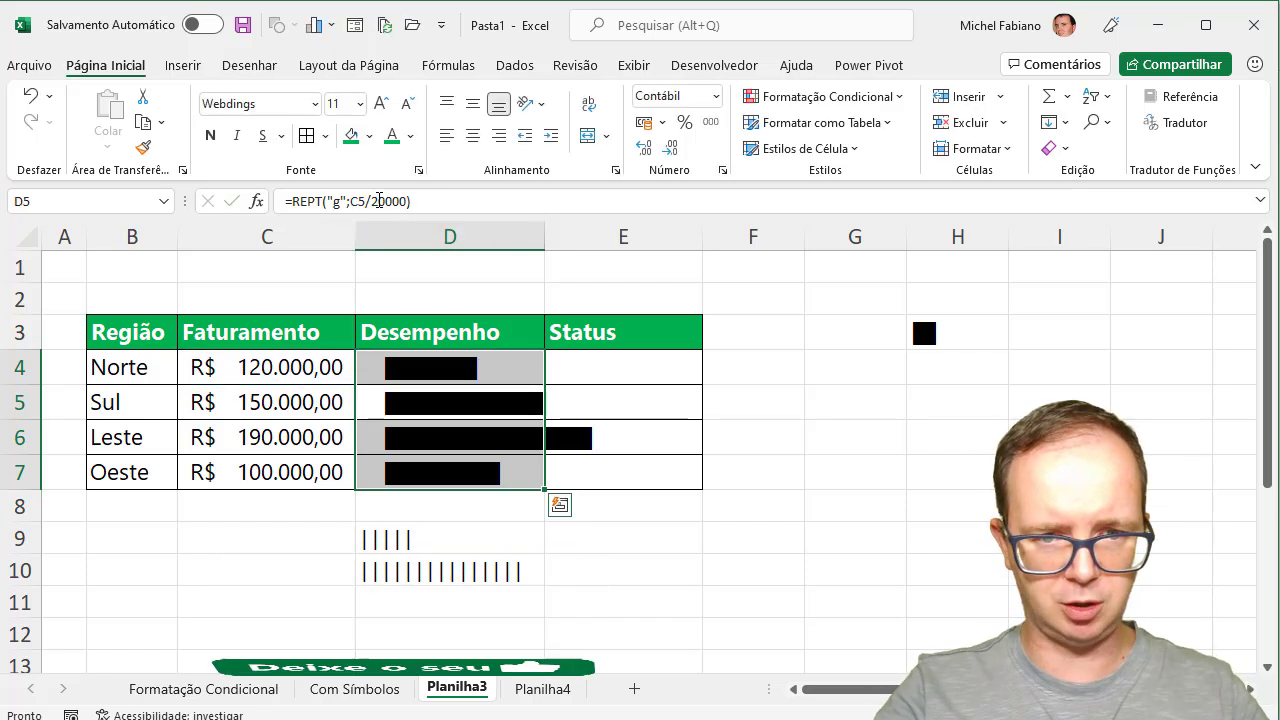
click(485, 360)
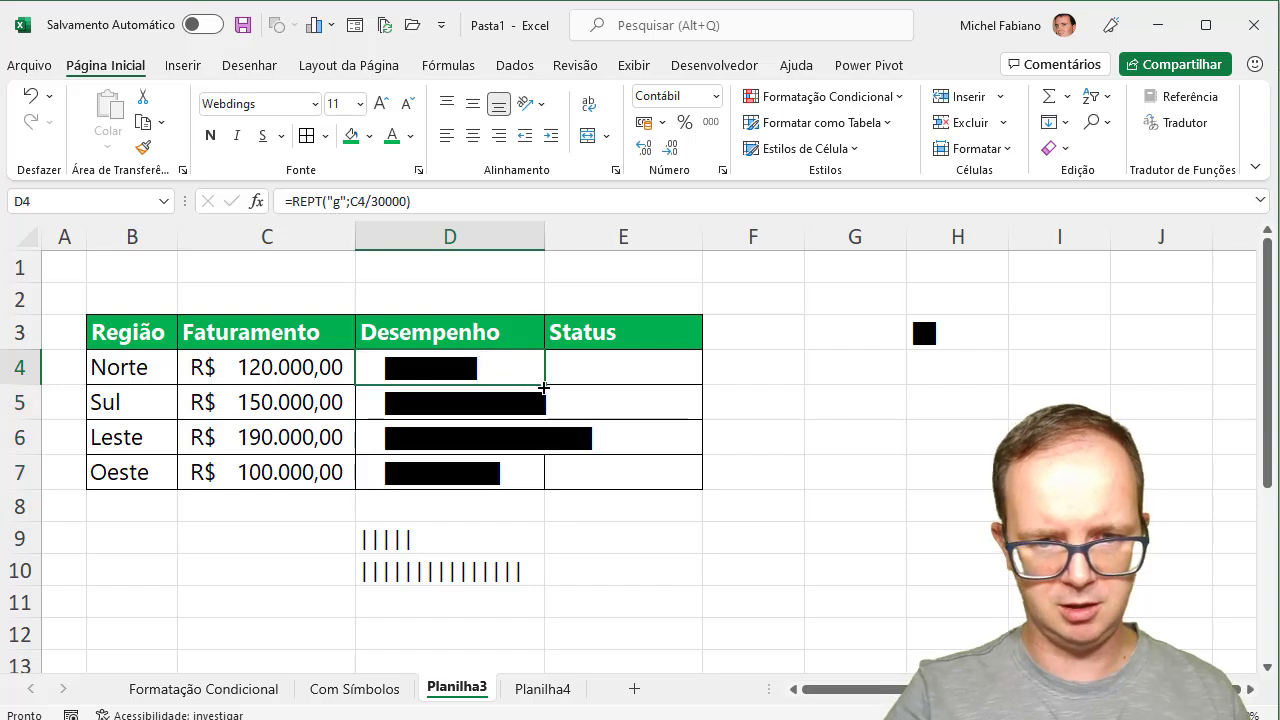
double_click(543, 387)
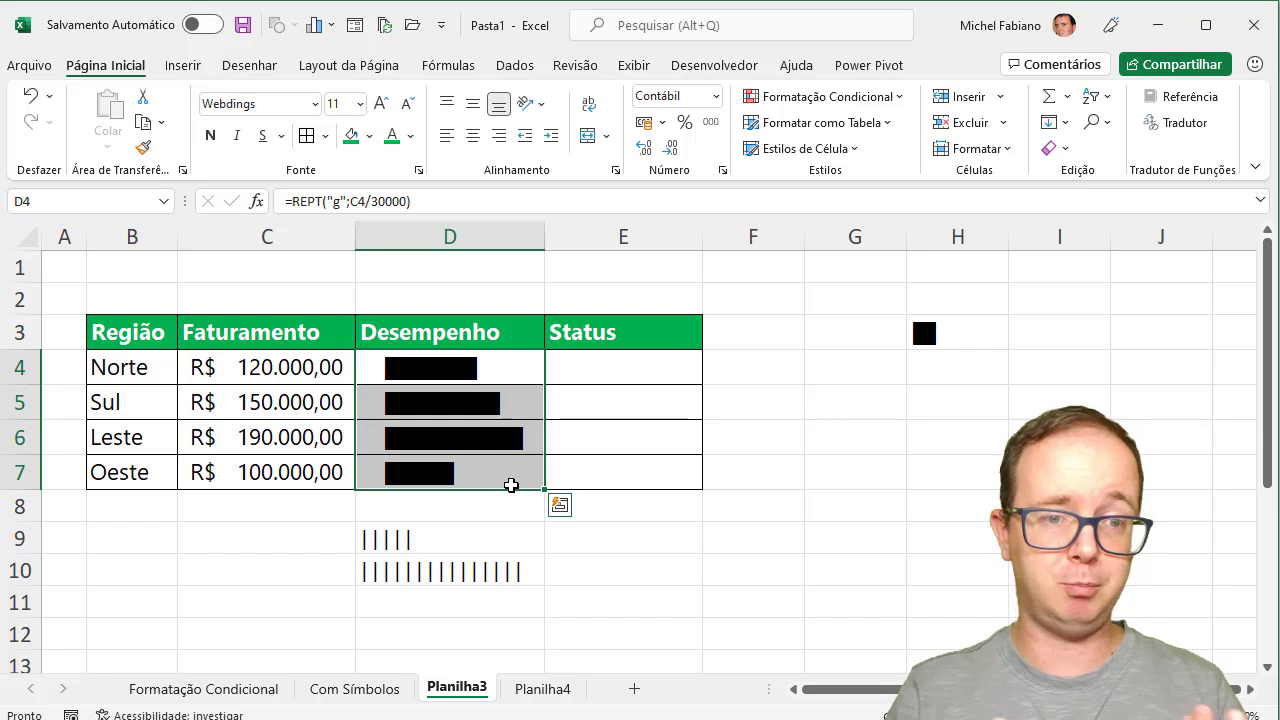
Test Norte's bar by entering 150000 in C4, then undo the change
click(301, 373)
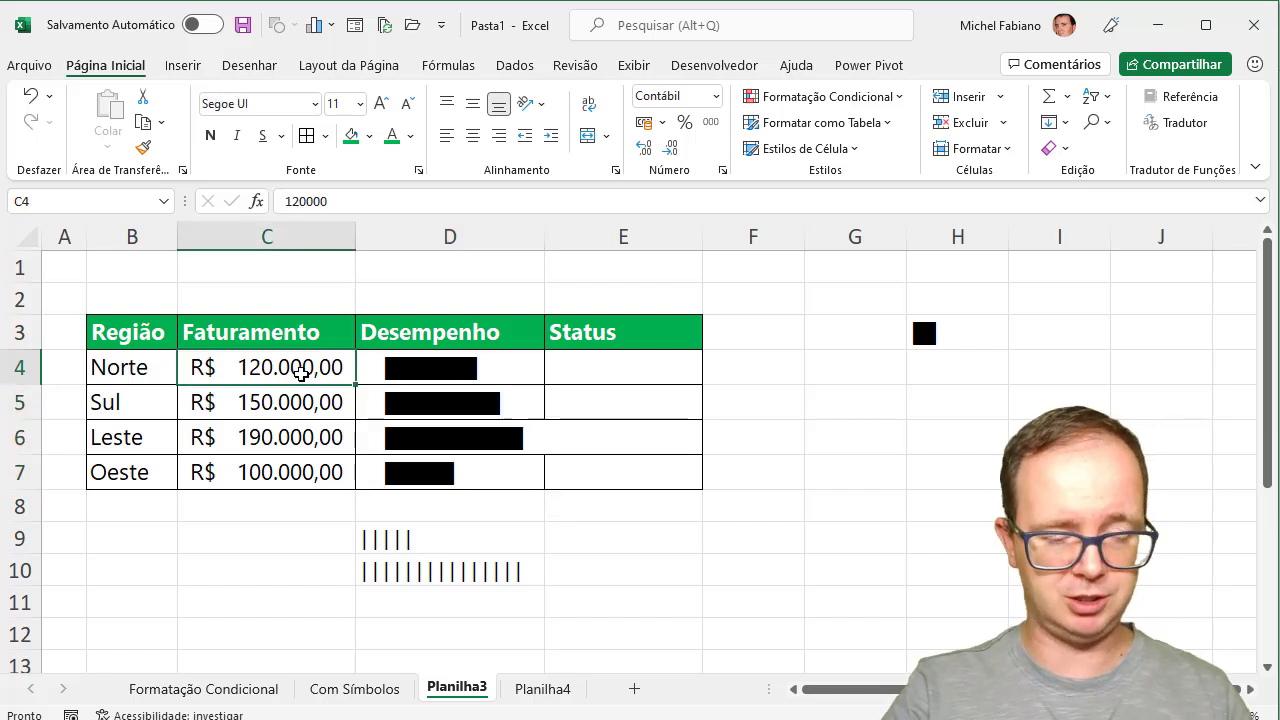
text(15000)
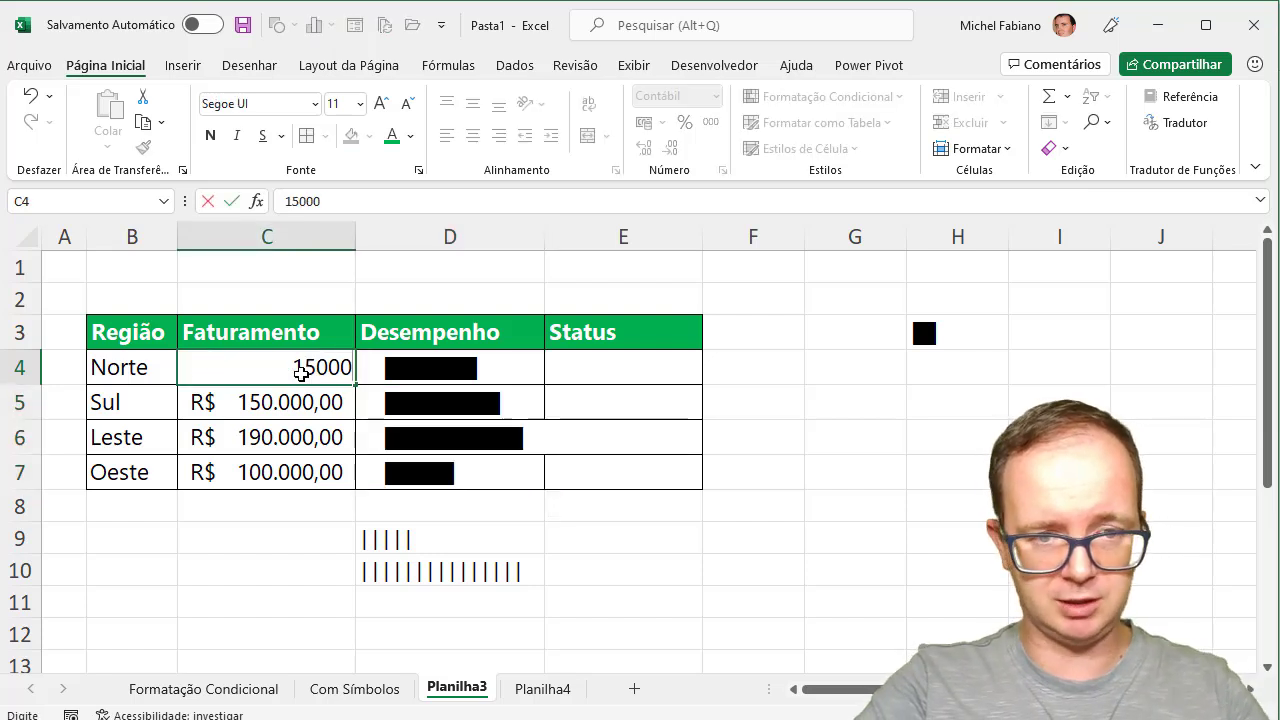
text(0)
key(Return)
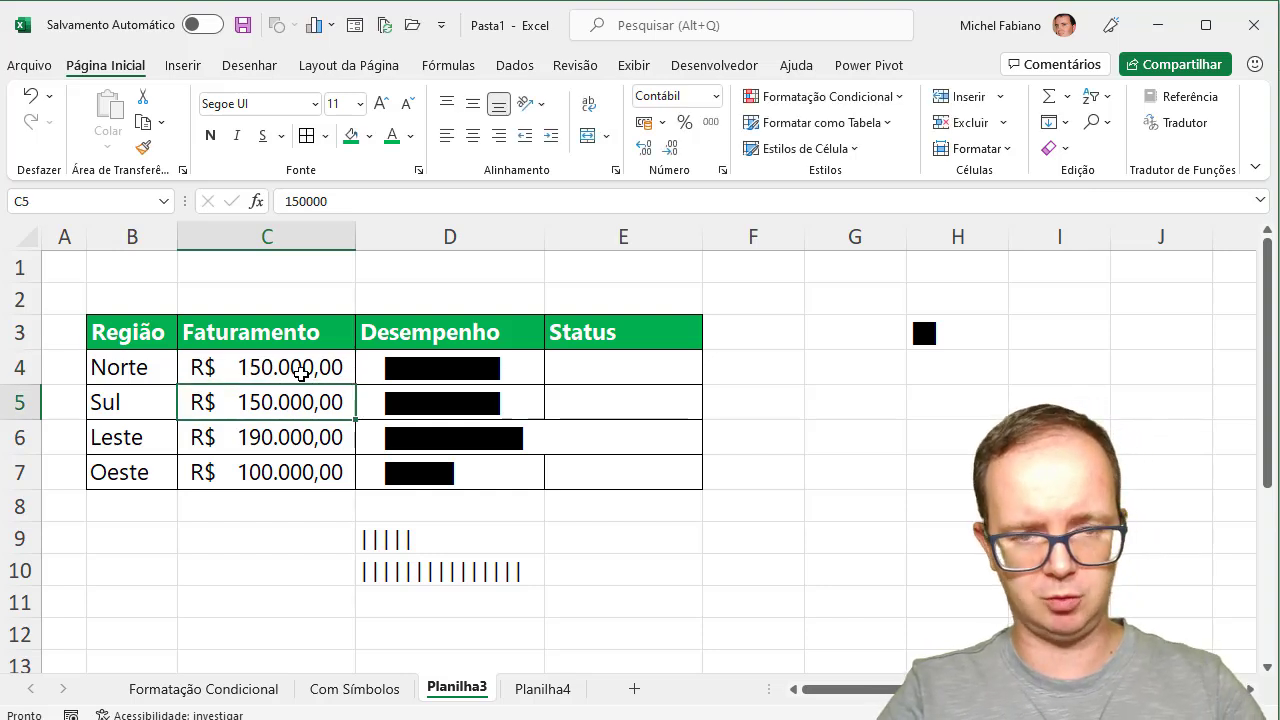
key(ctrl+z)
Give the Desempenho bars in D4:D7 a green font colour
drag(503, 367, 494, 466)
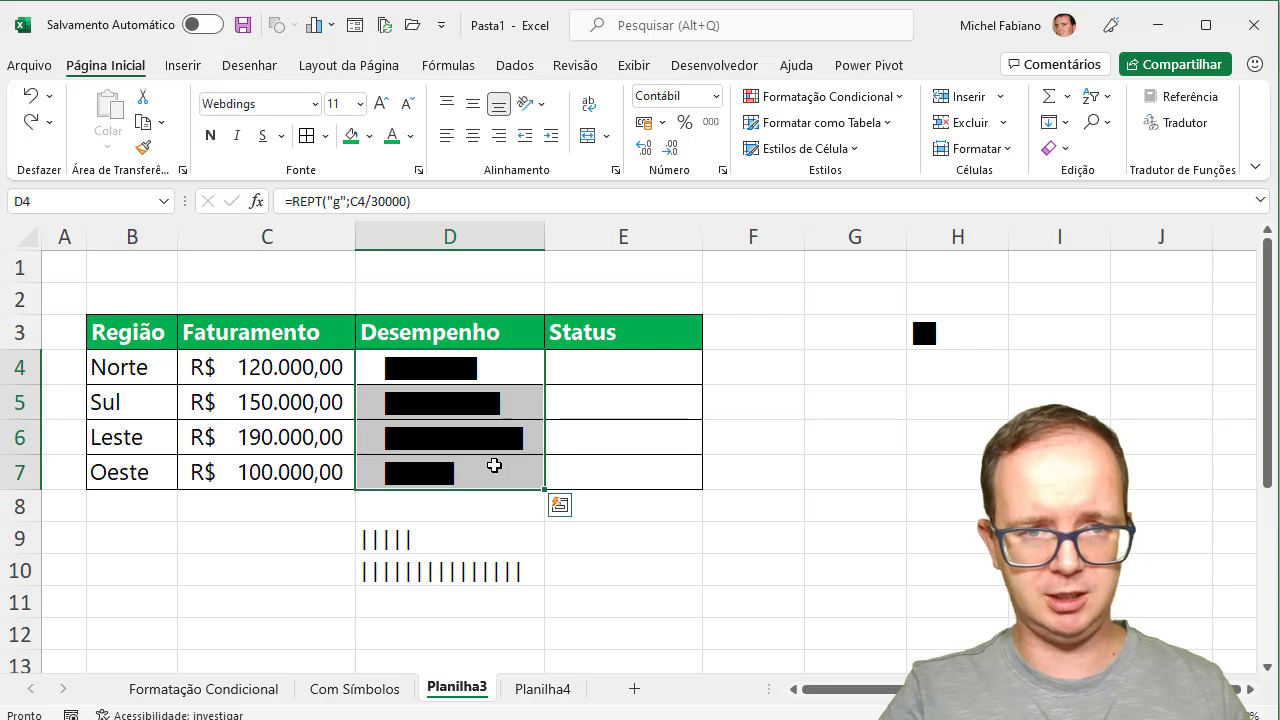
click(390, 138)
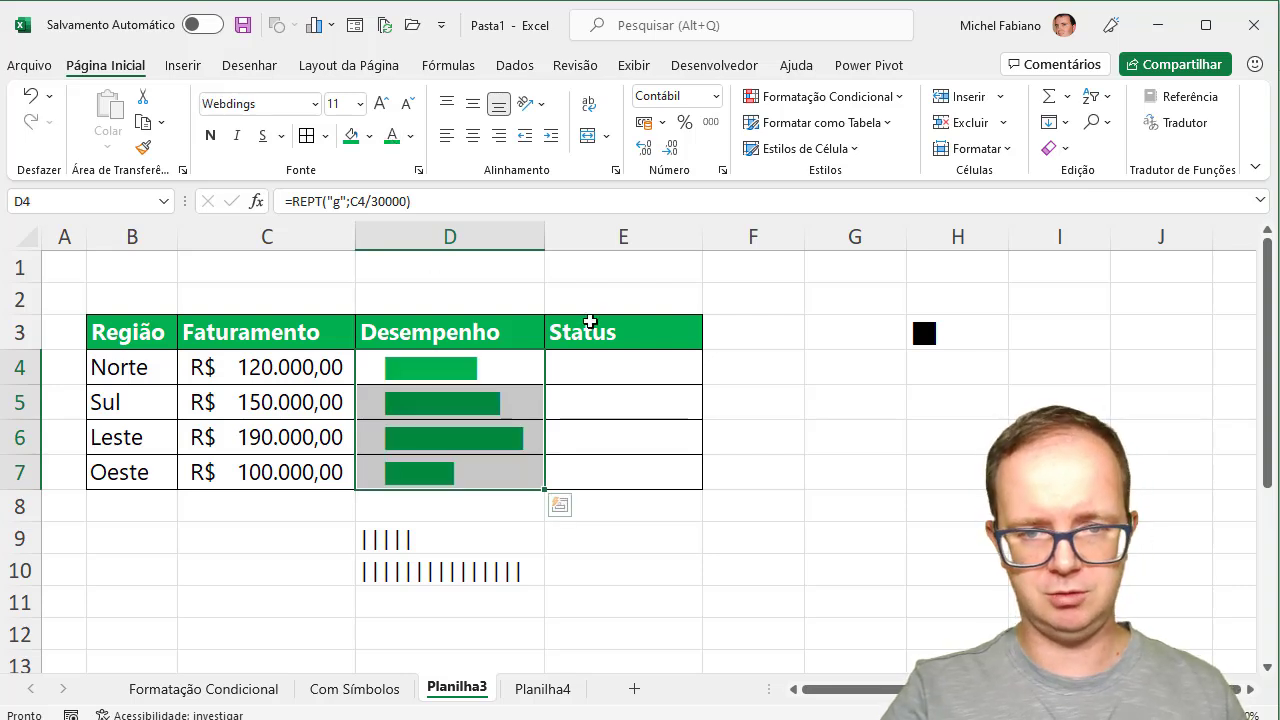
click(600, 378)
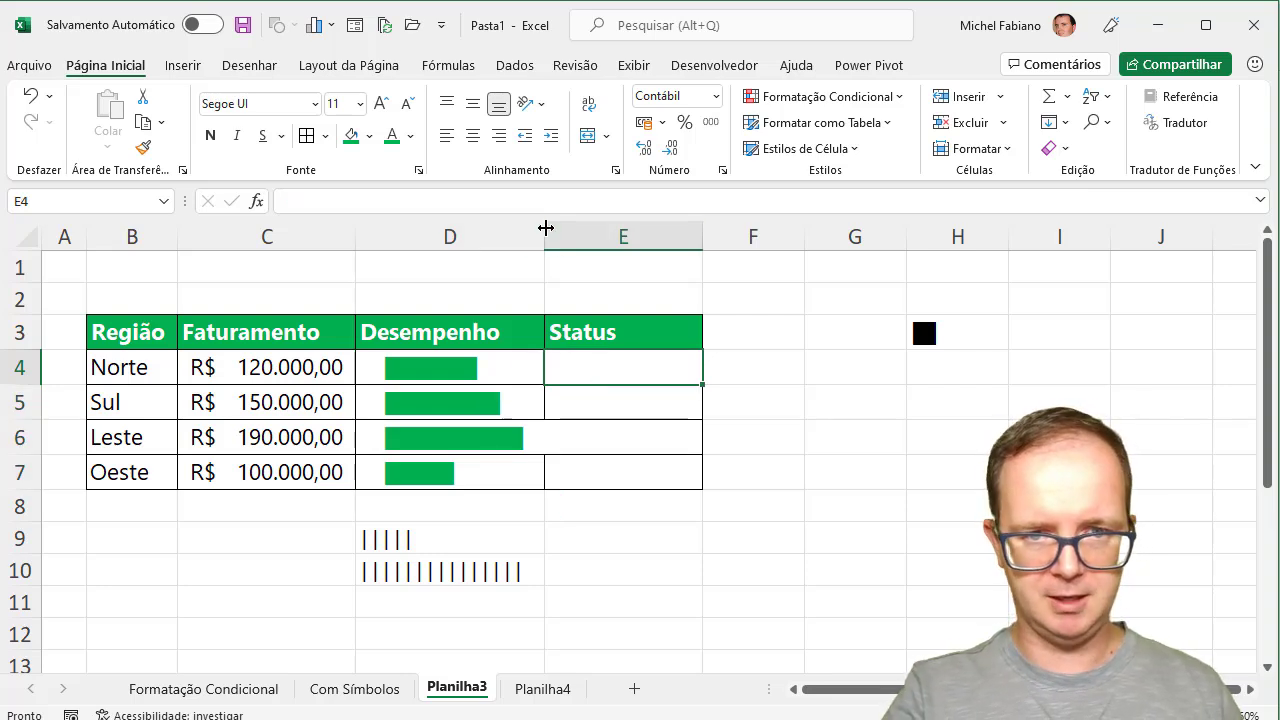
Widen column D so the green bars fit inside it
drag(545, 228, 576, 234)
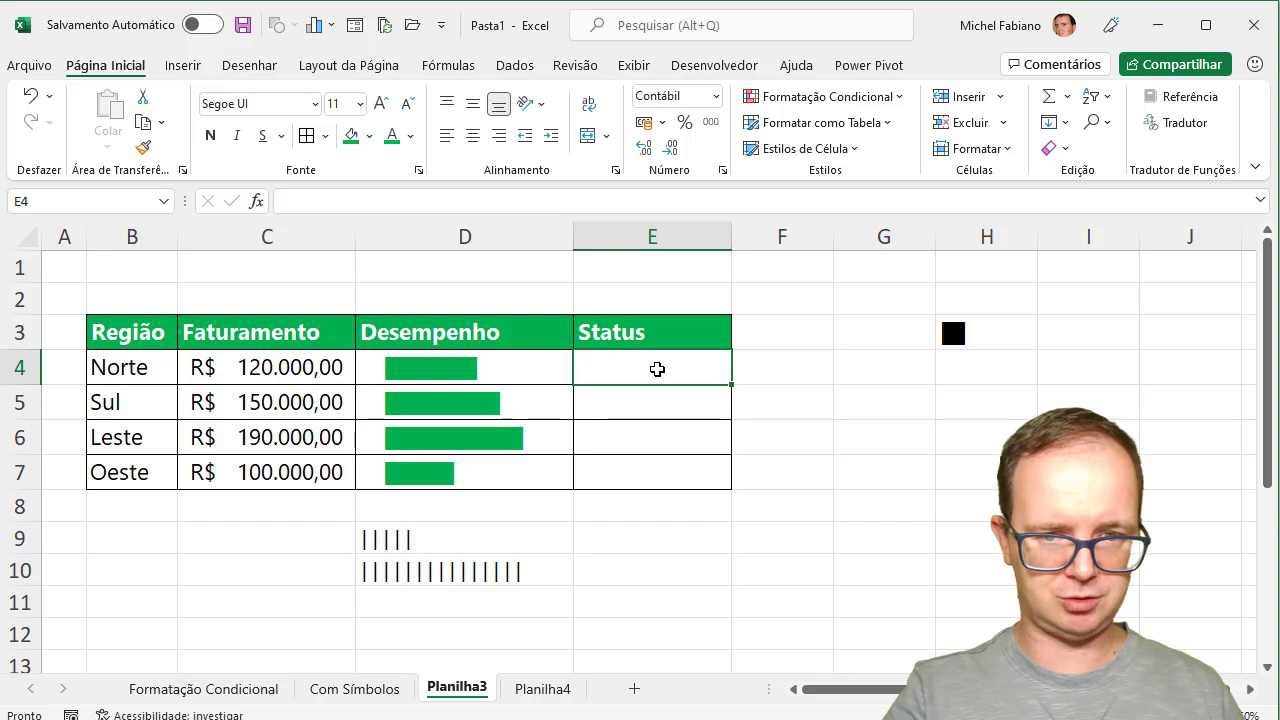
click(854, 338)
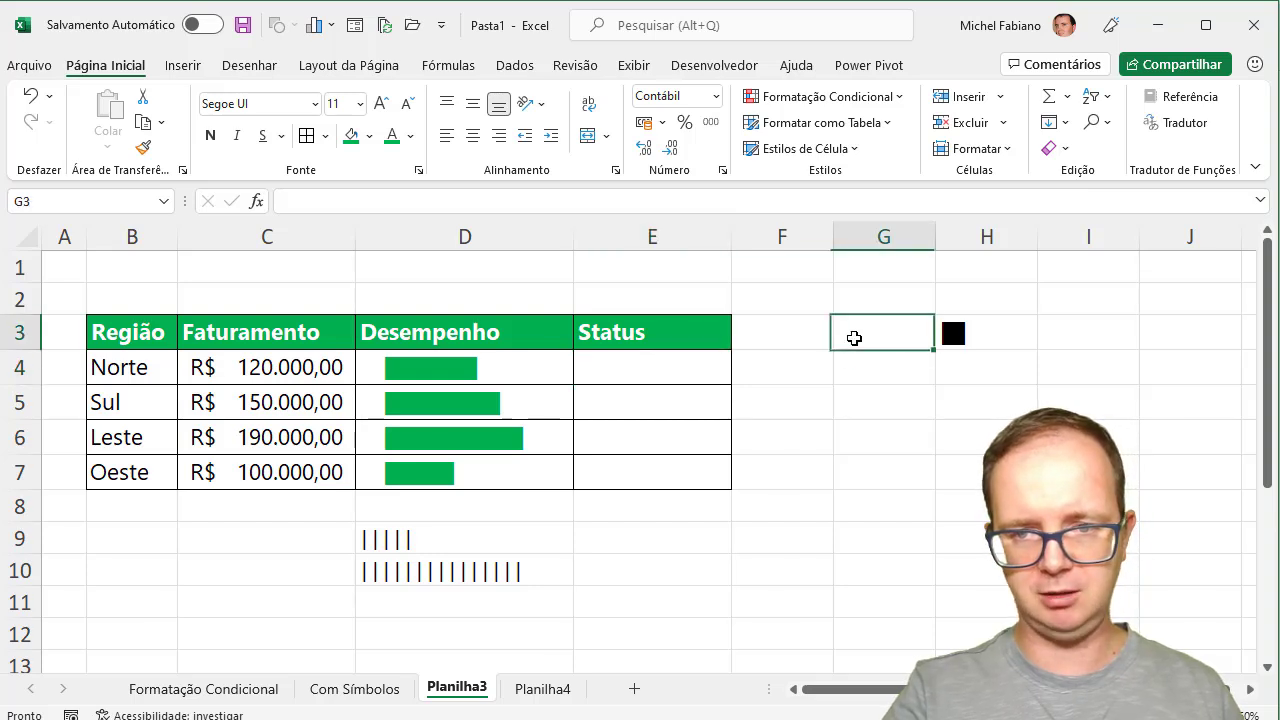
click(675, 371)
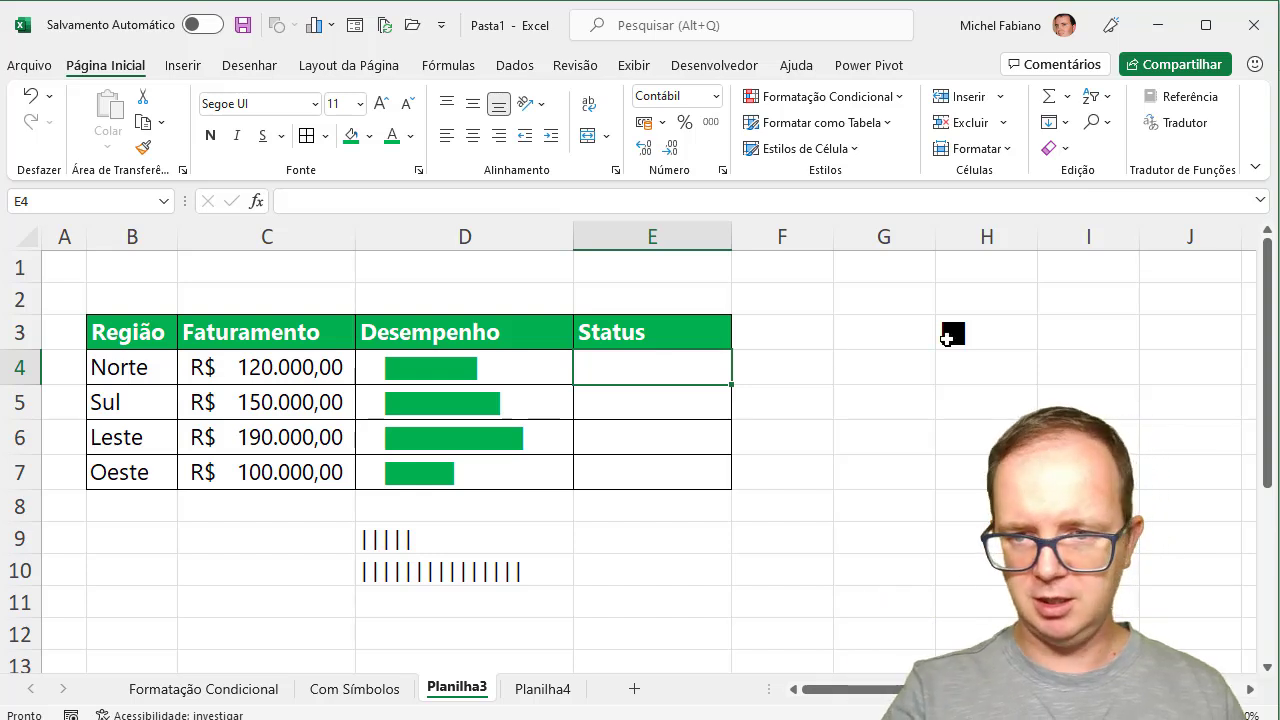
Select G3 and bring up the Símbolos choices on the Inserir ribbon
click(948, 339)
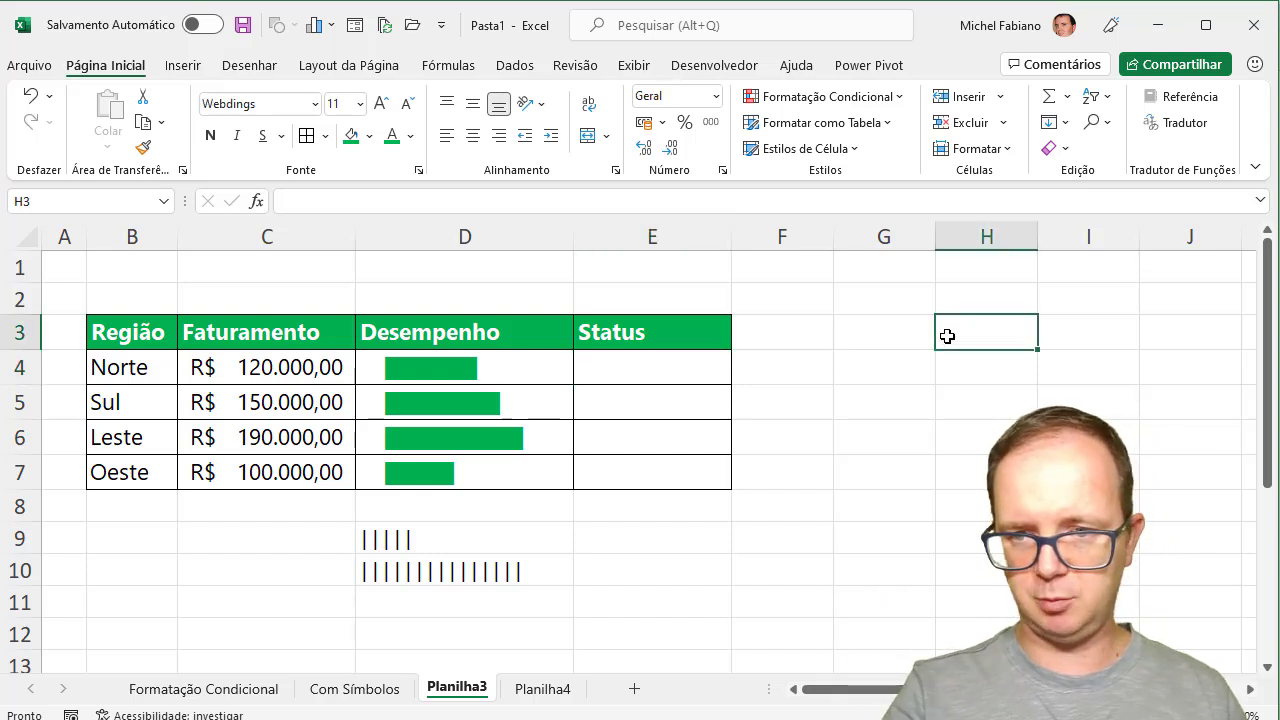
click(889, 334)
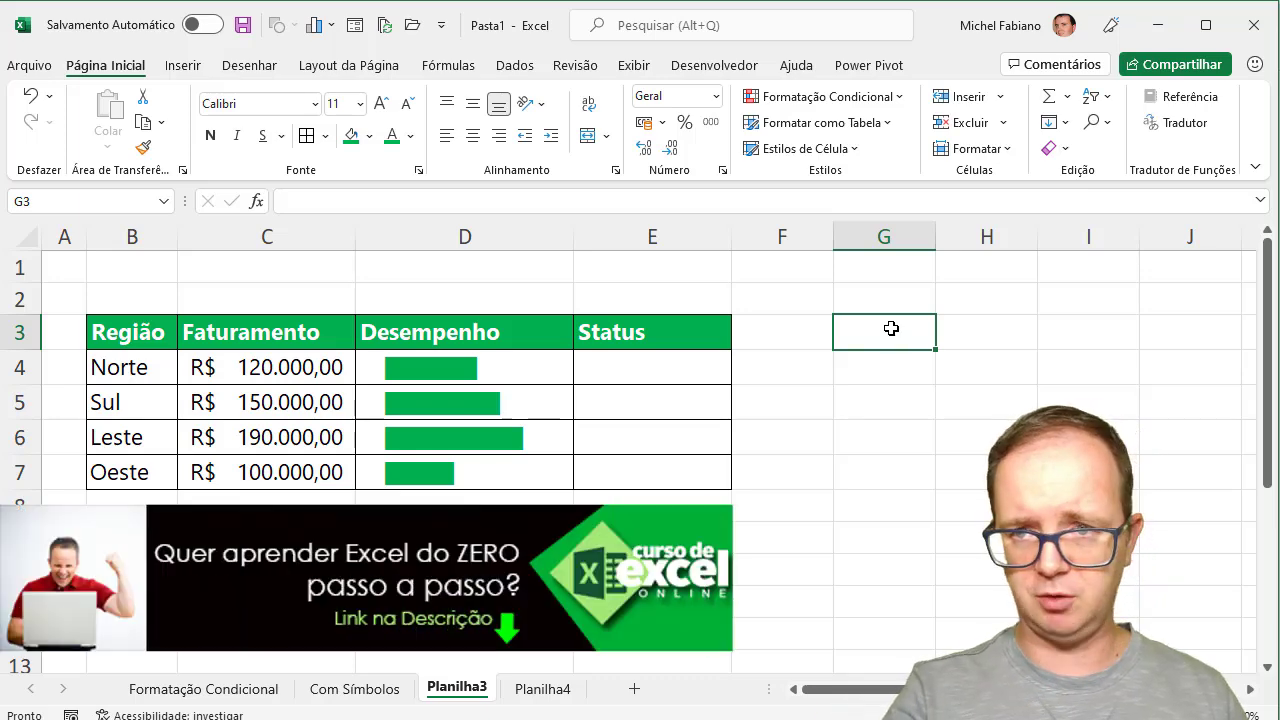
click(184, 66)
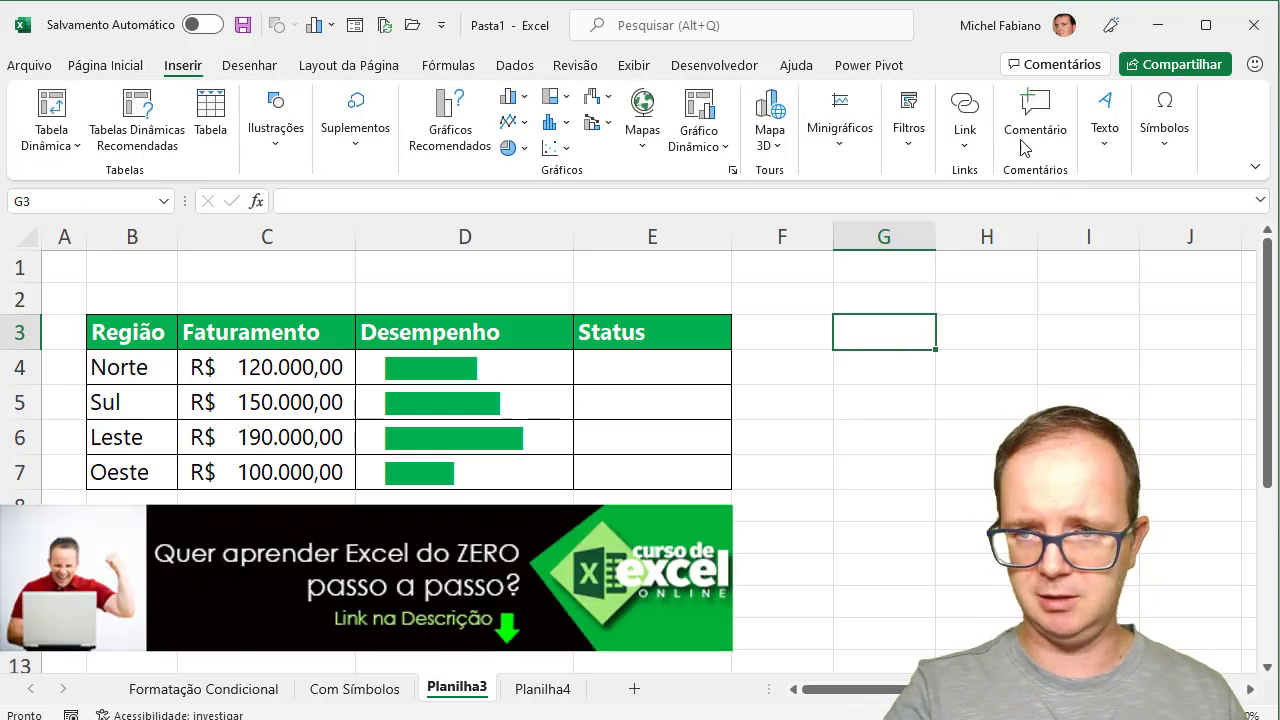
click(1170, 148)
Open the Símbolo dialog and browse through the available symbols
click(1216, 210)
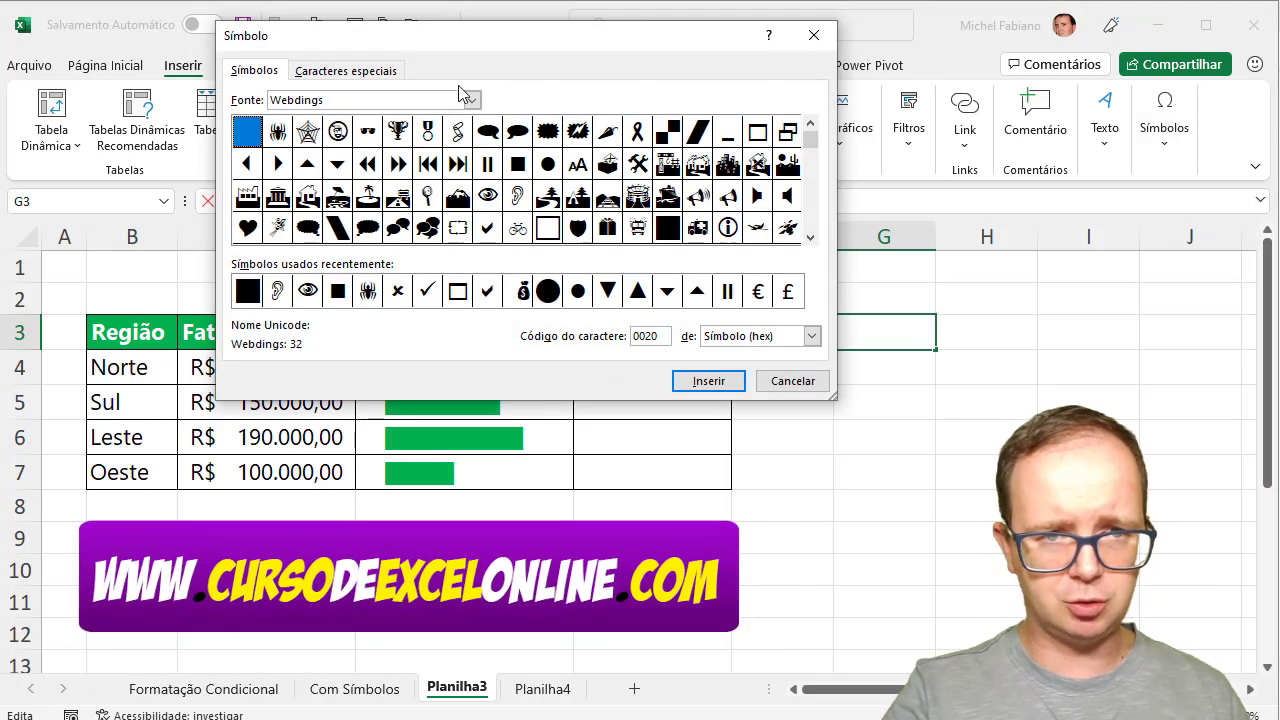
click(308, 165)
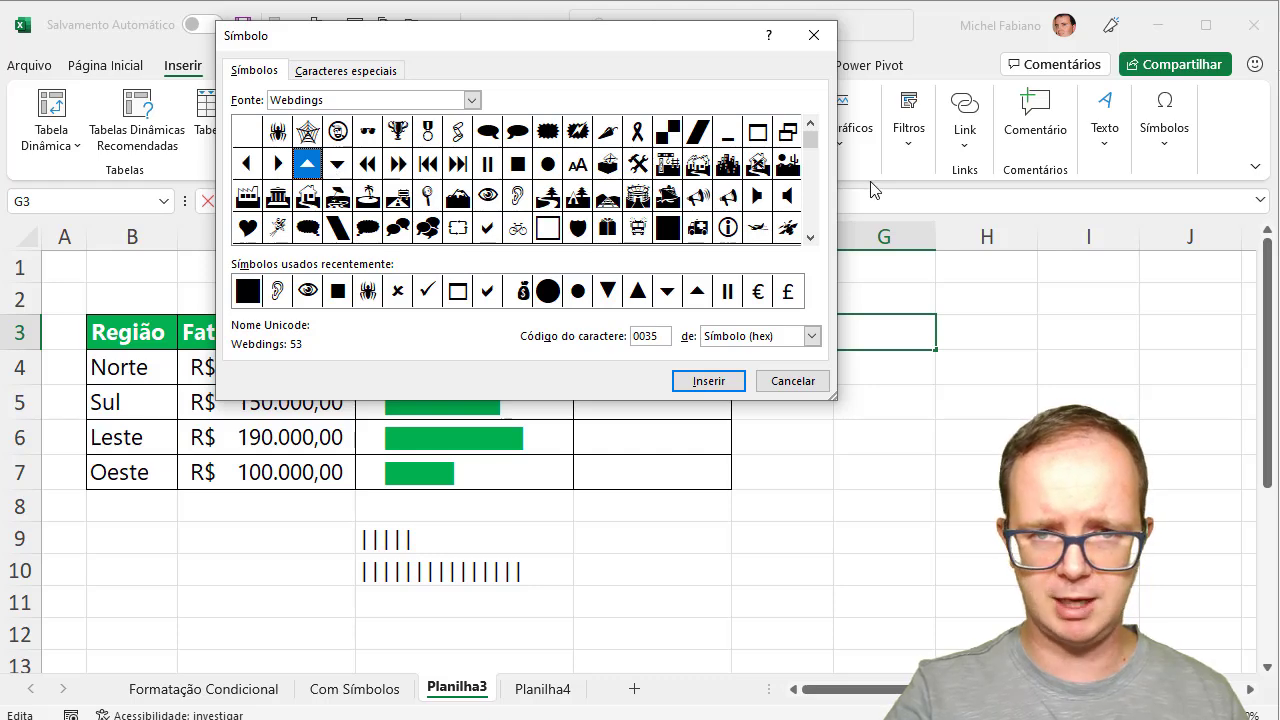
click(812, 220)
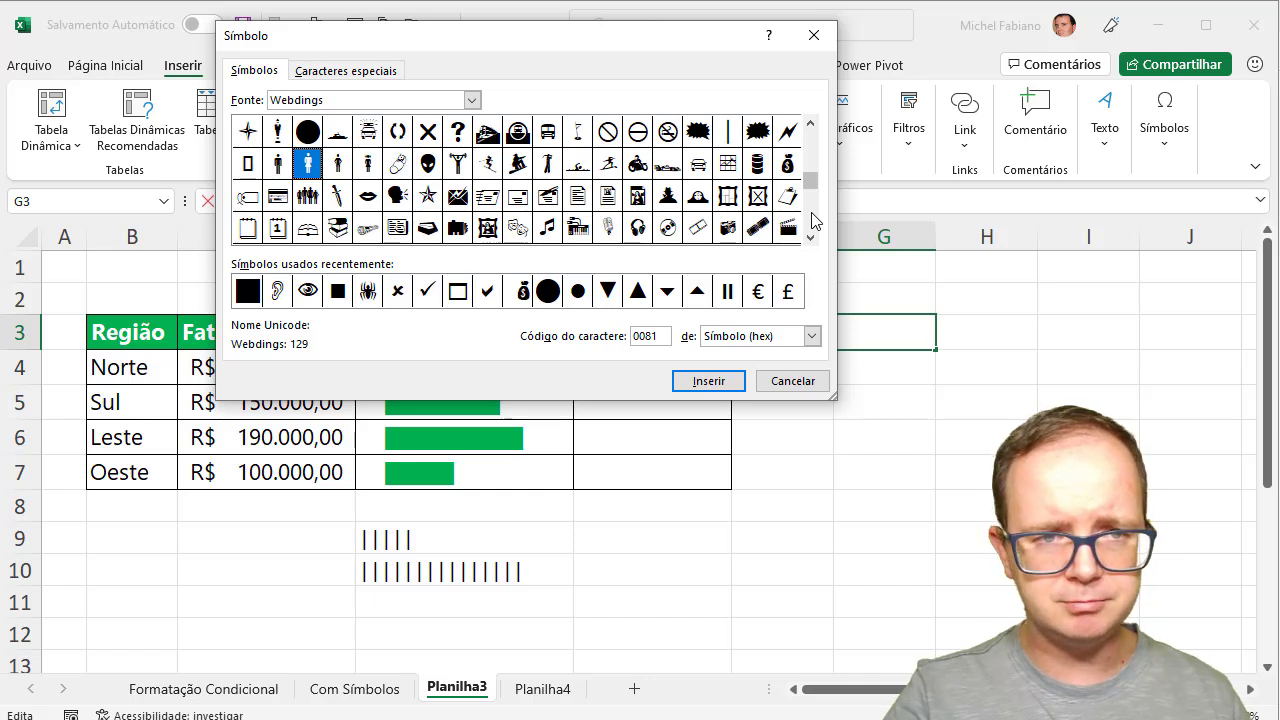
click(812, 220)
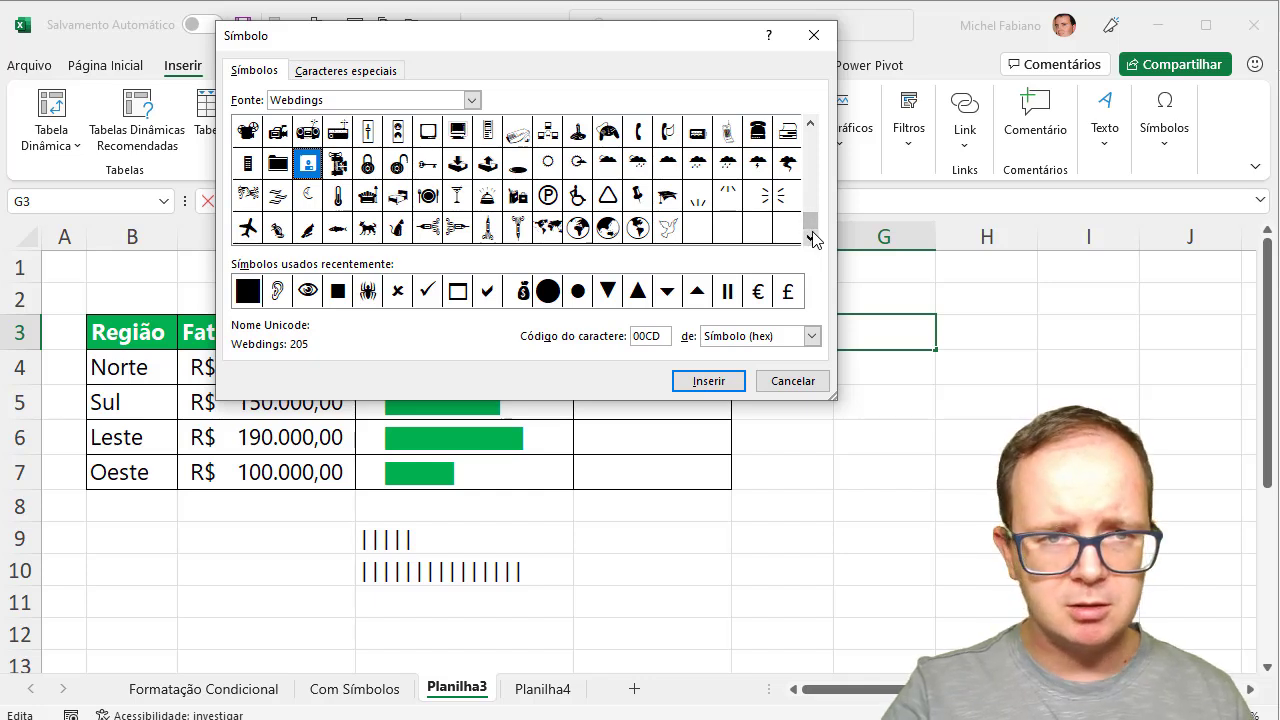
click(811, 124)
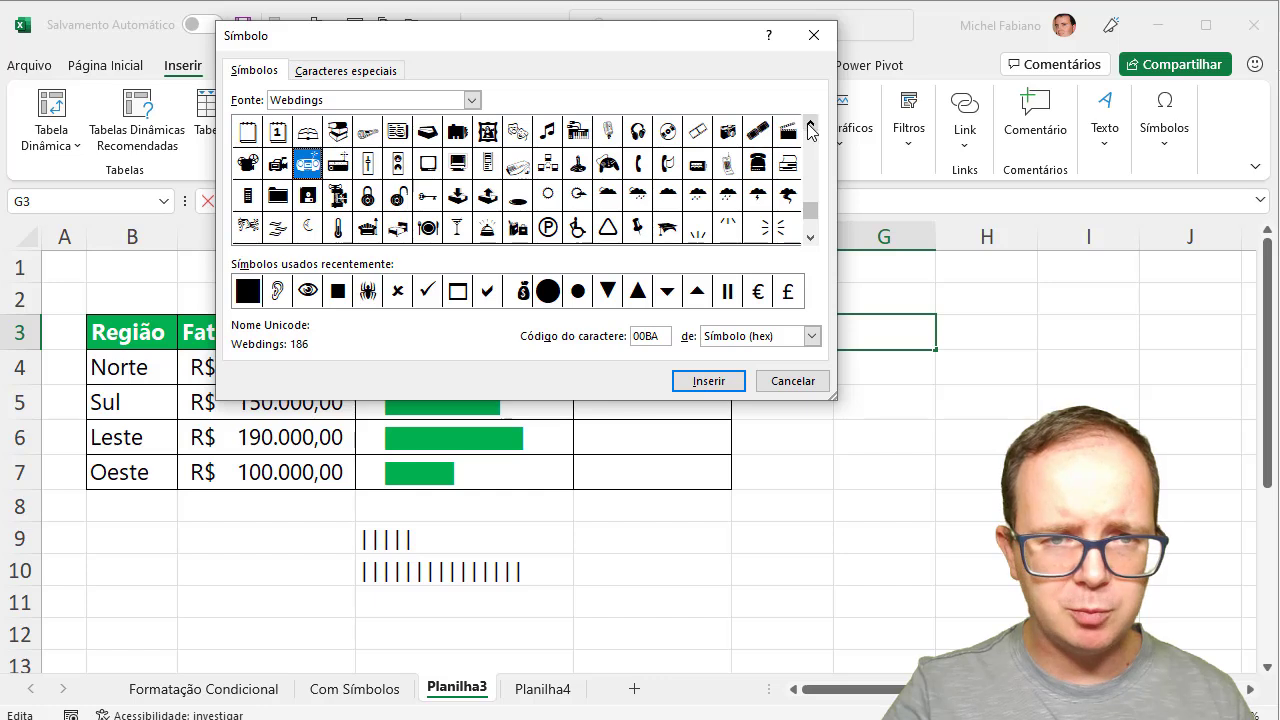
click(811, 127)
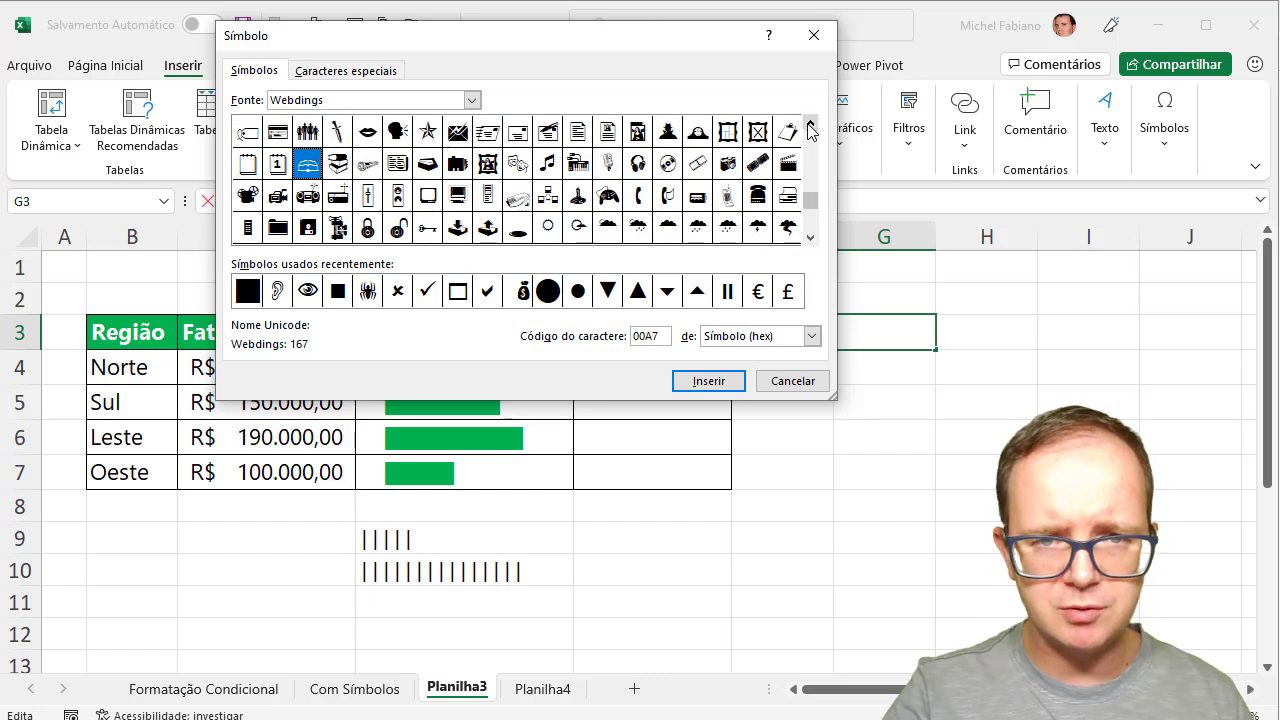
click(811, 127)
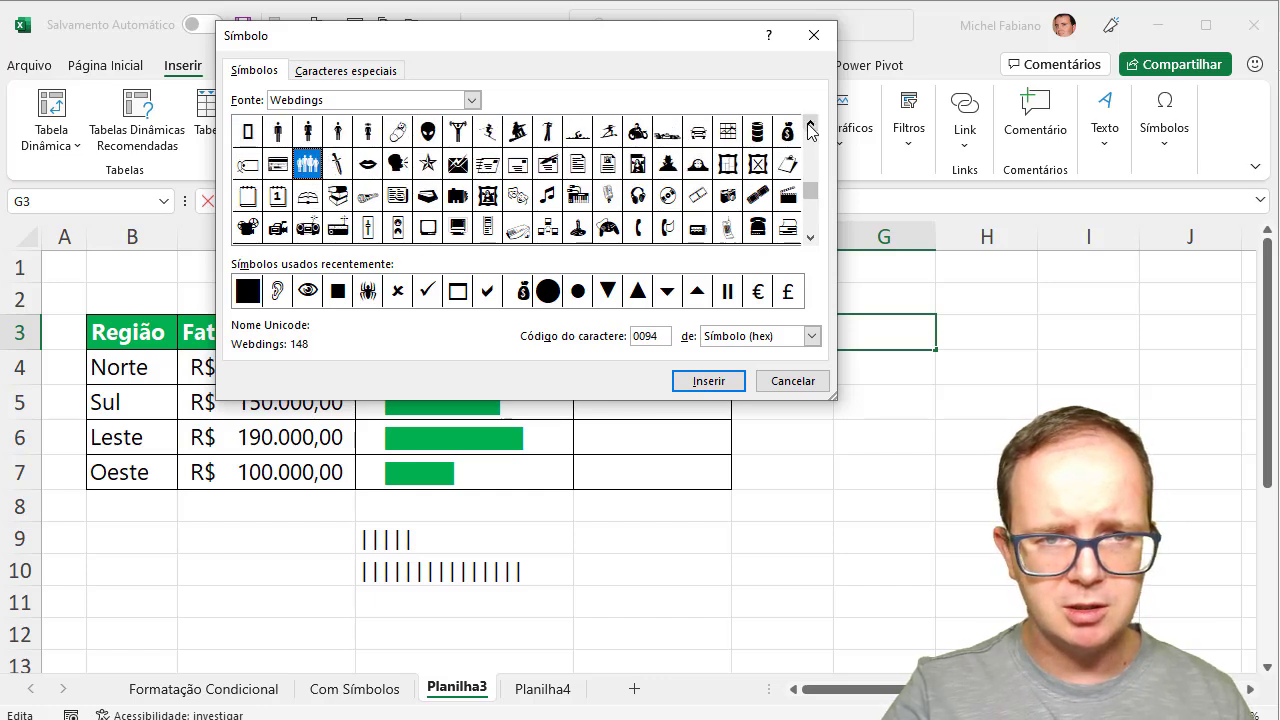
click(811, 127)
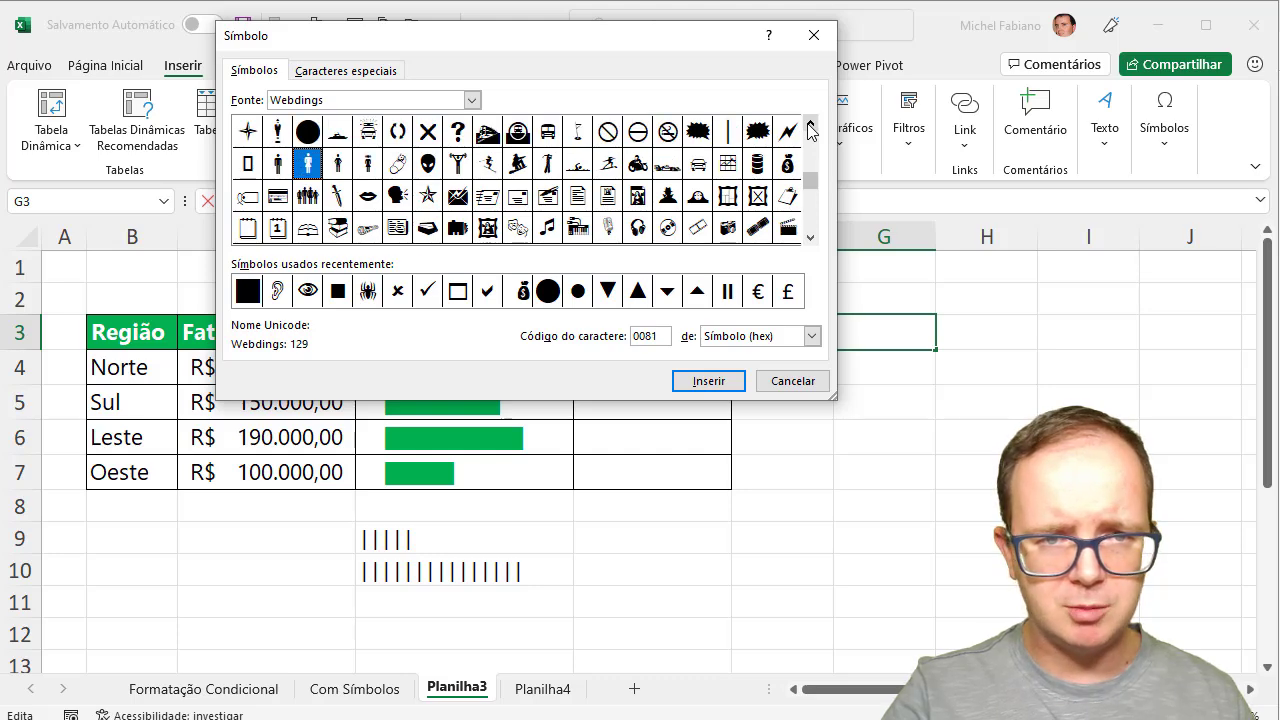
click(811, 127)
click(811, 127)
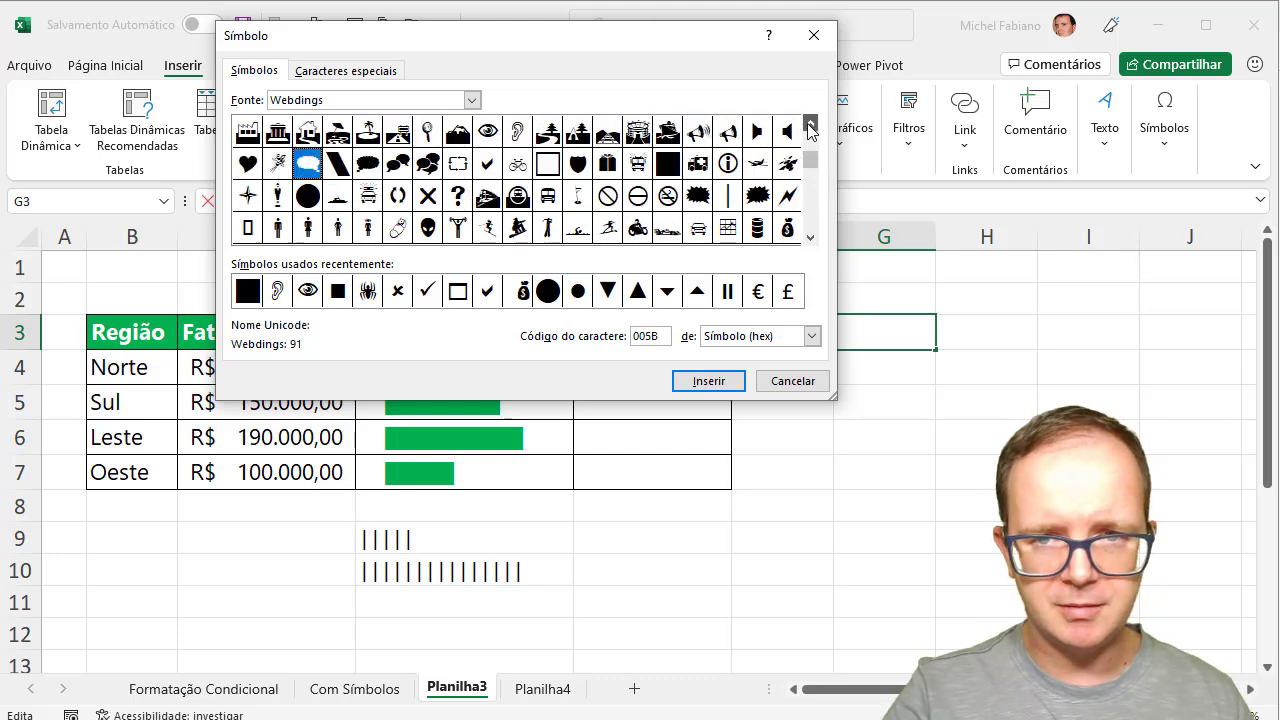
click(811, 127)
click(811, 127)
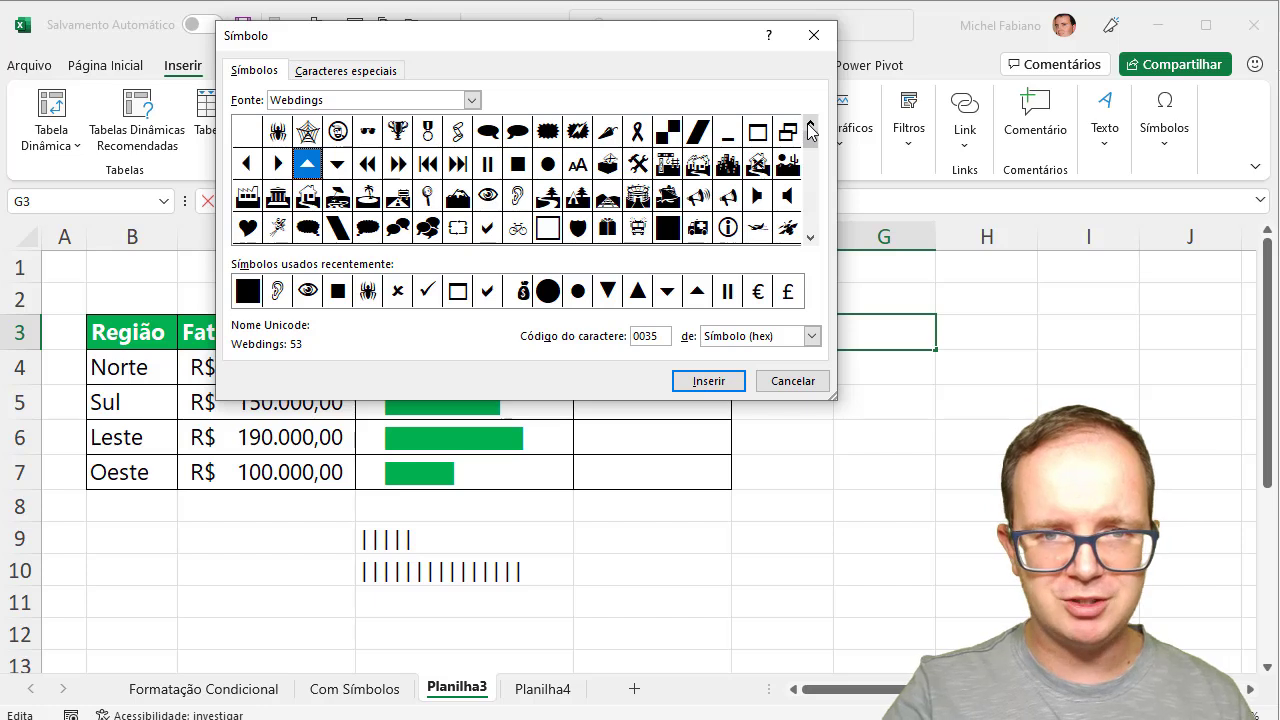
Switch the symbol font to Wingdings and insert the thumbs-up and thumbs-down hands into G3
click(471, 101)
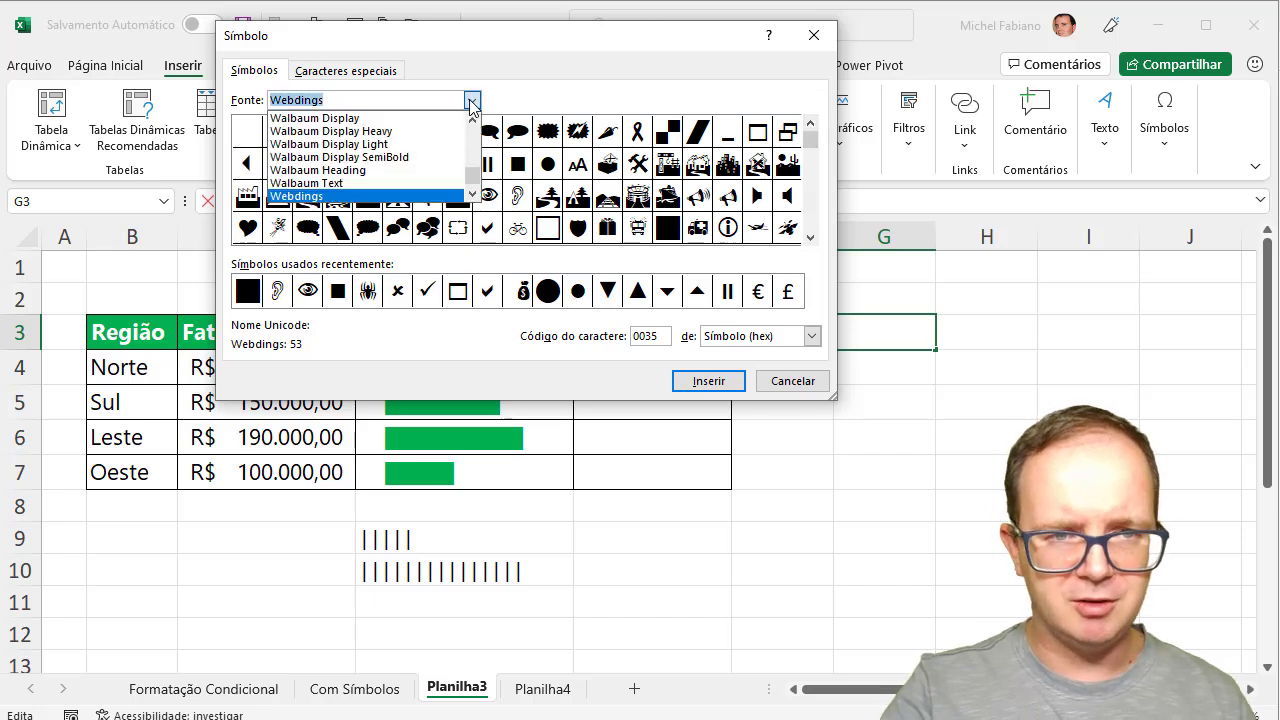
click(473, 194)
click(473, 194)
click(473, 194)
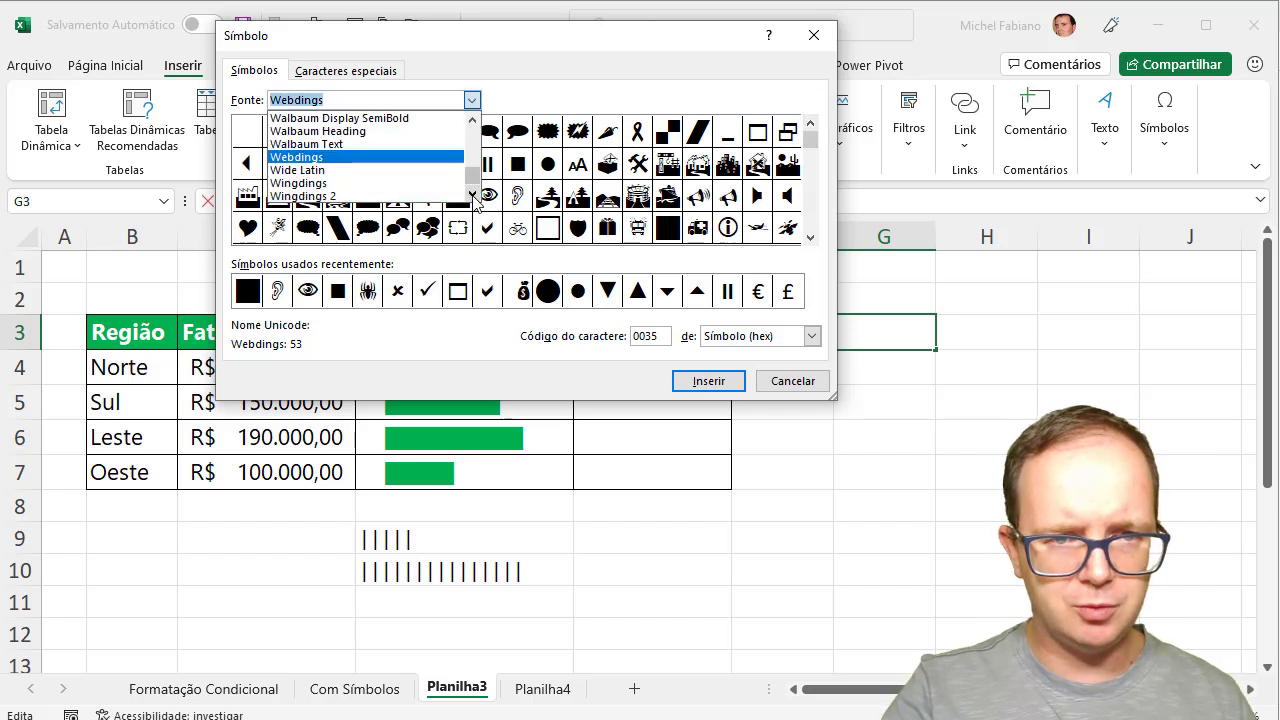
click(405, 188)
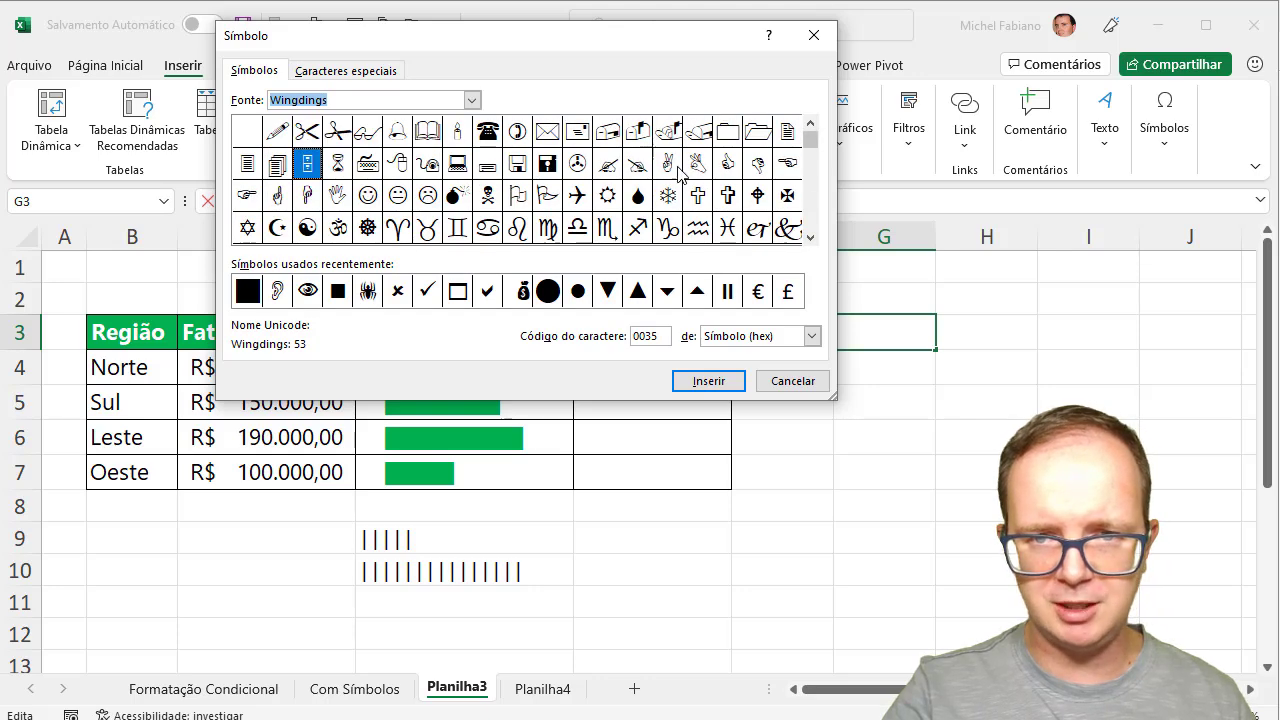
click(729, 165)
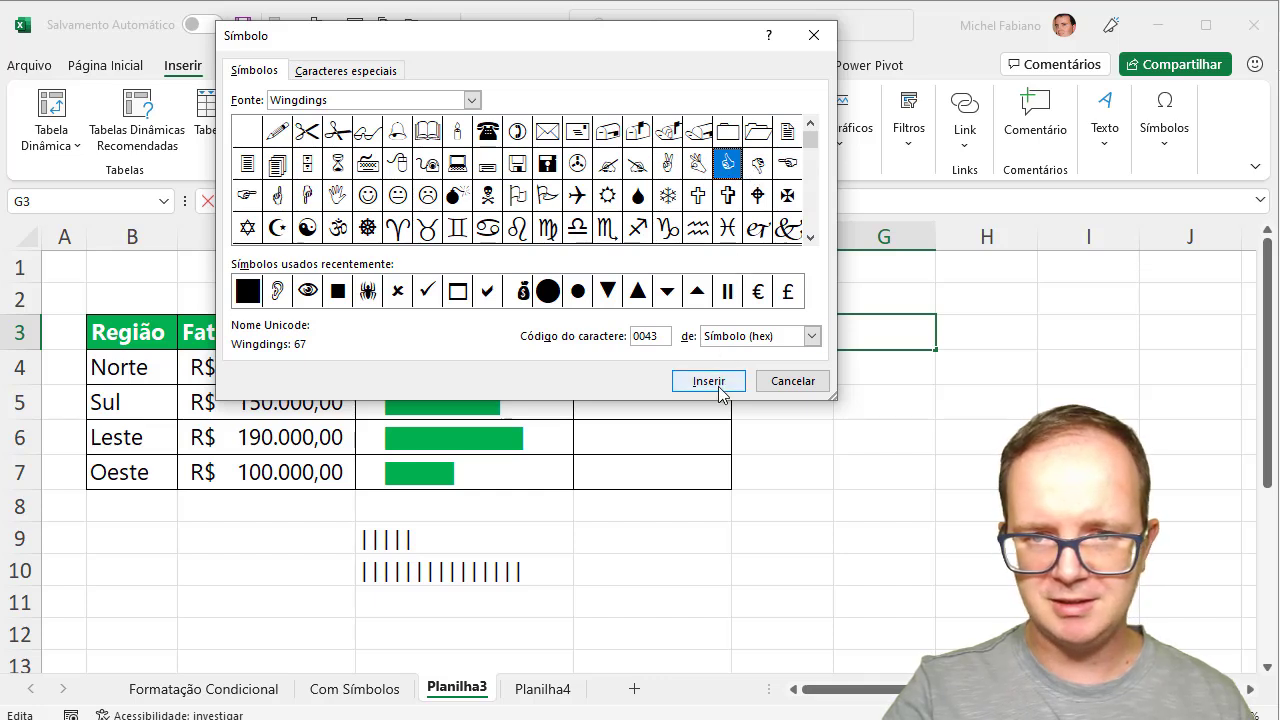
click(718, 383)
click(756, 167)
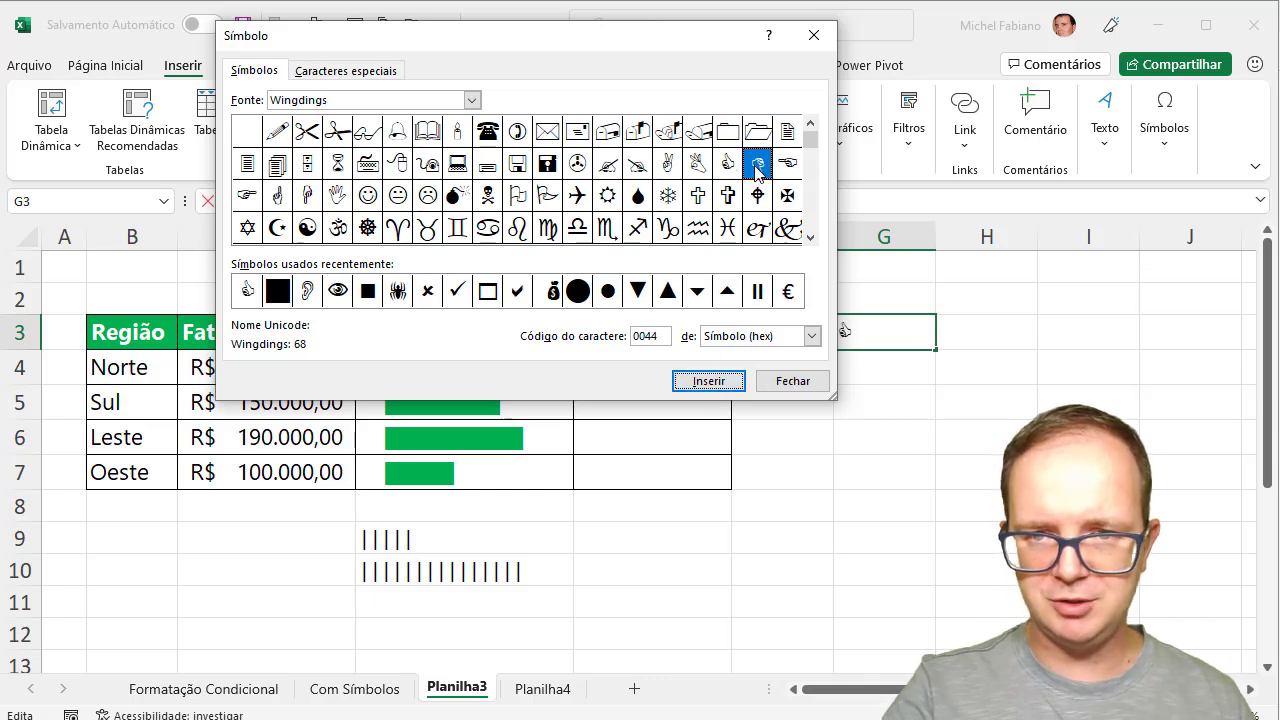
click(708, 381)
Close the symbol picker, check G3's letters, and type test letters o in H3 and d in I3
click(812, 385)
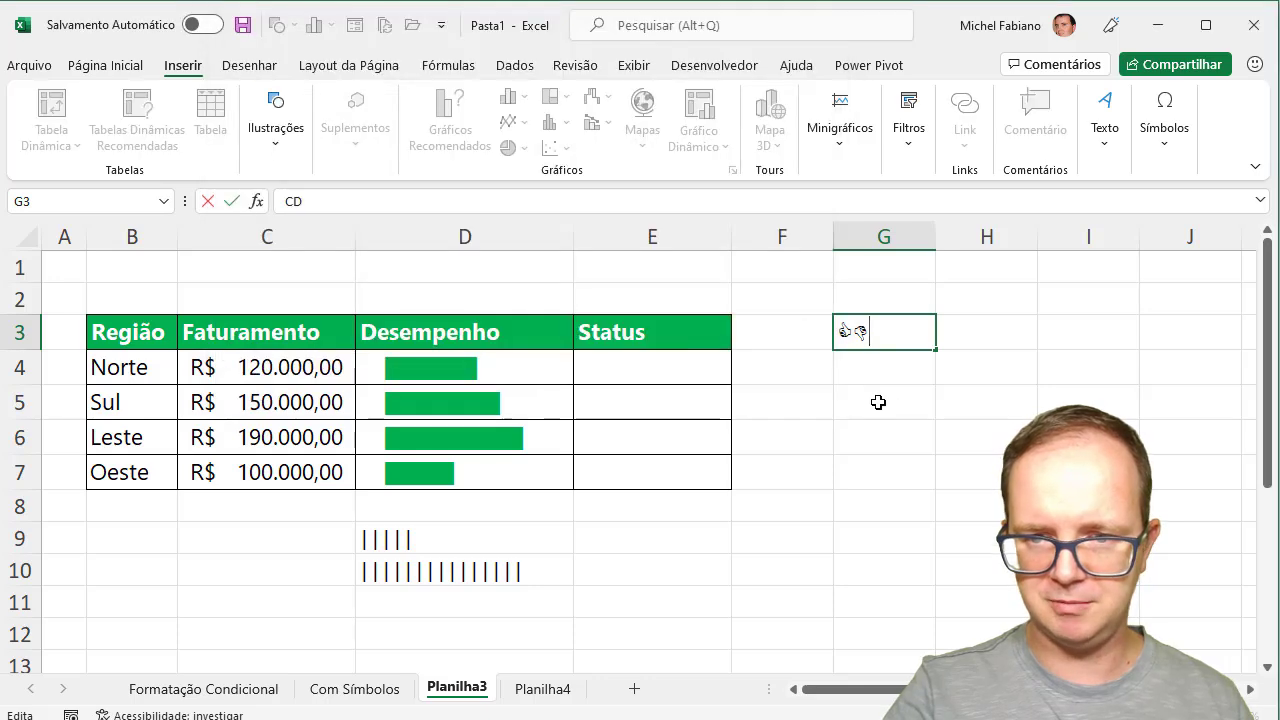
click(878, 402)
click(866, 334)
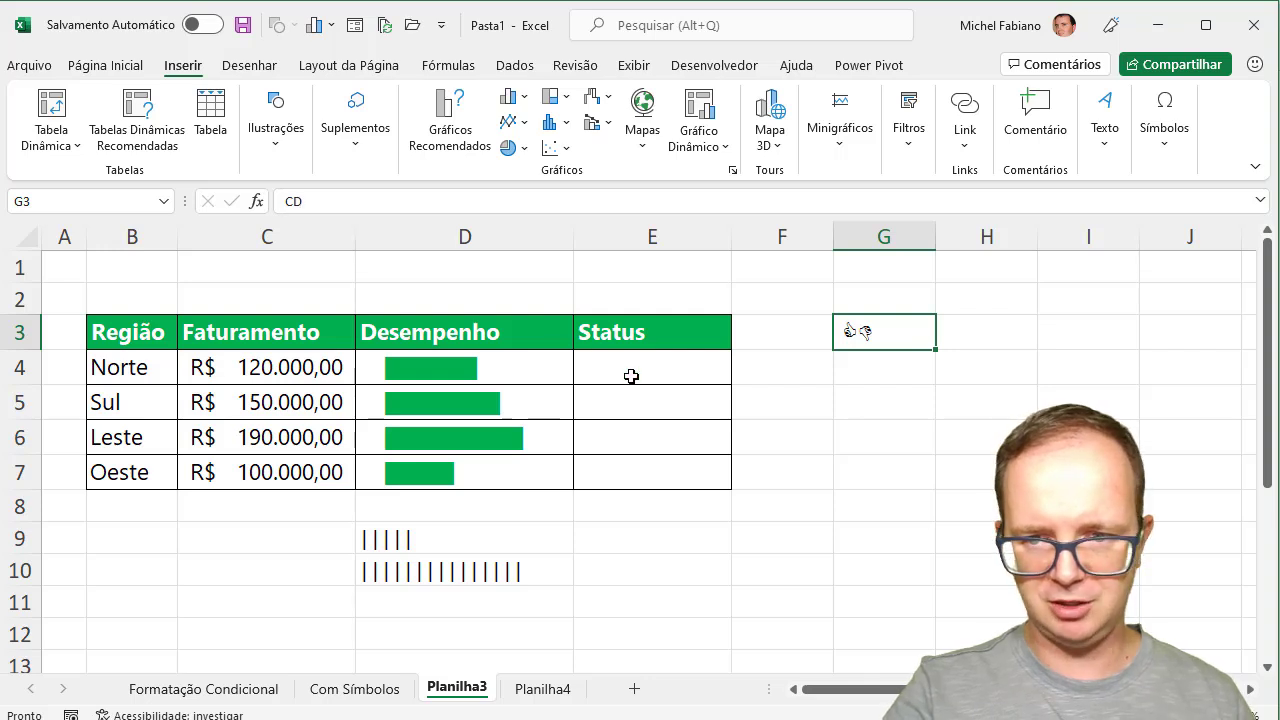
click(968, 326)
text(o)
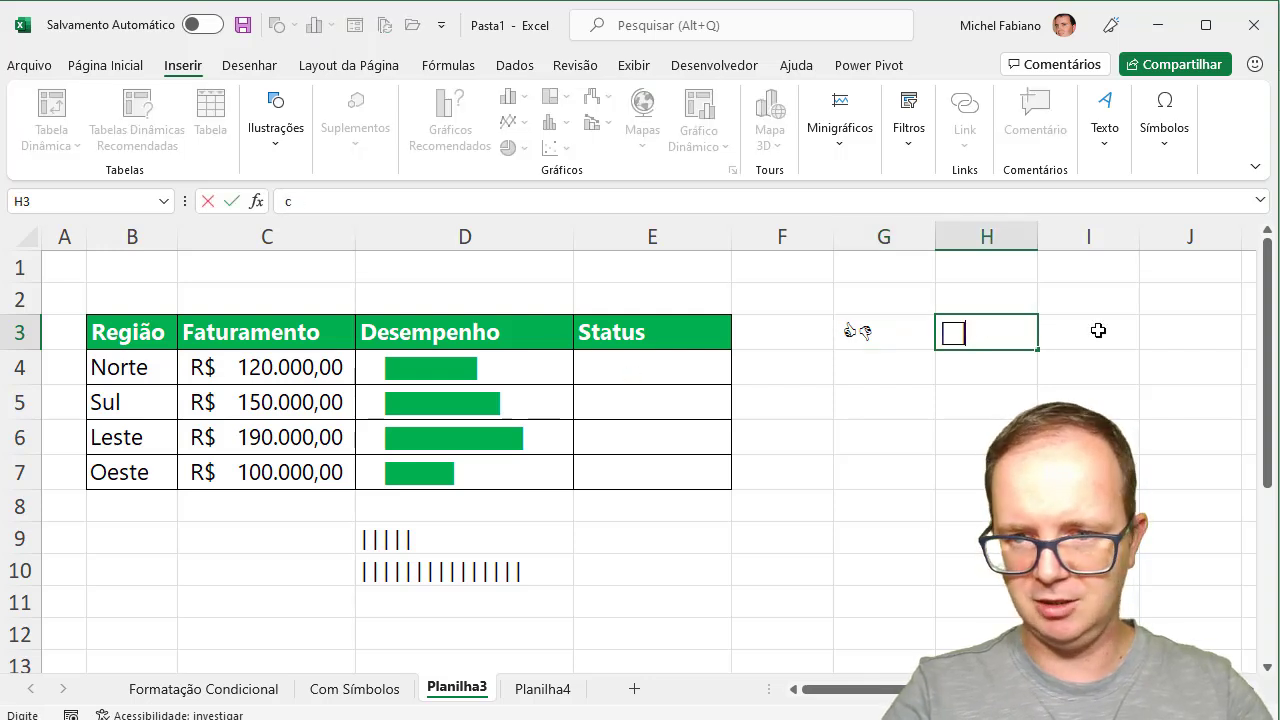
click(1104, 332)
text(d)
key(Return)
Set the font of H3:I3 to Wingdings
click(994, 338)
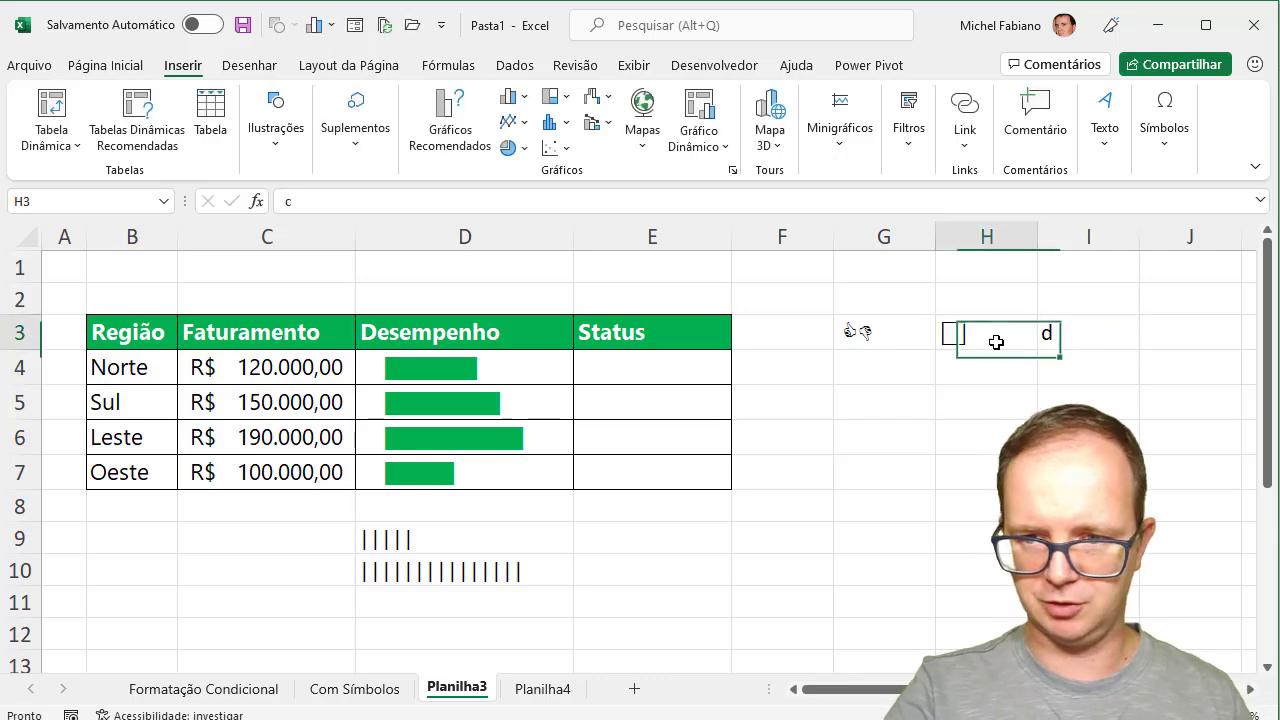
drag(1040, 335, 1048, 331)
click(110, 62)
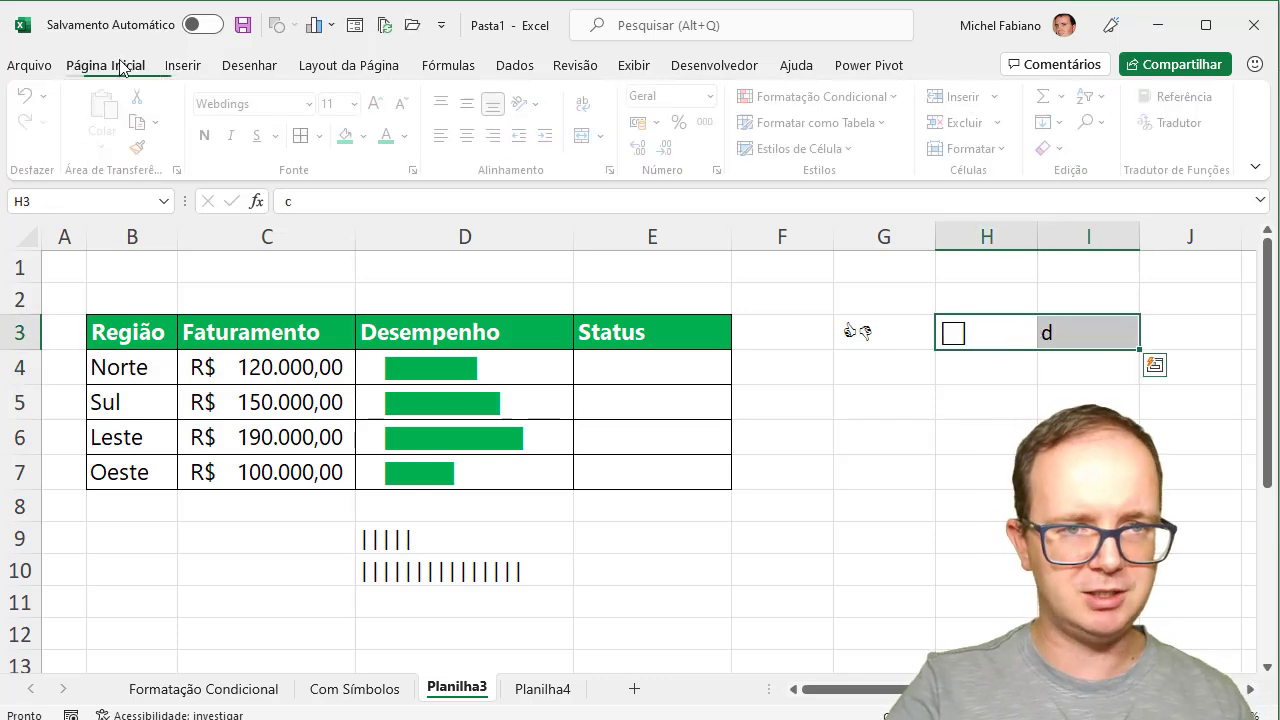
click(282, 103)
click(314, 104)
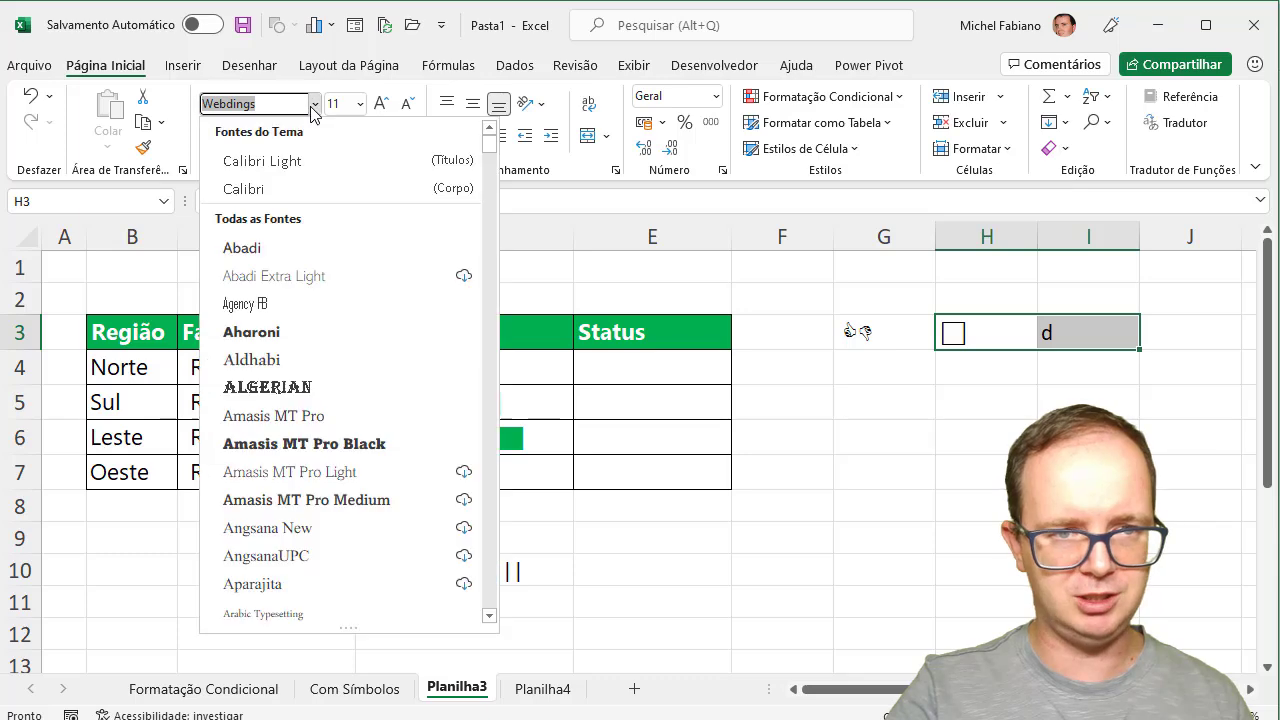
key(Down)
key(Down)
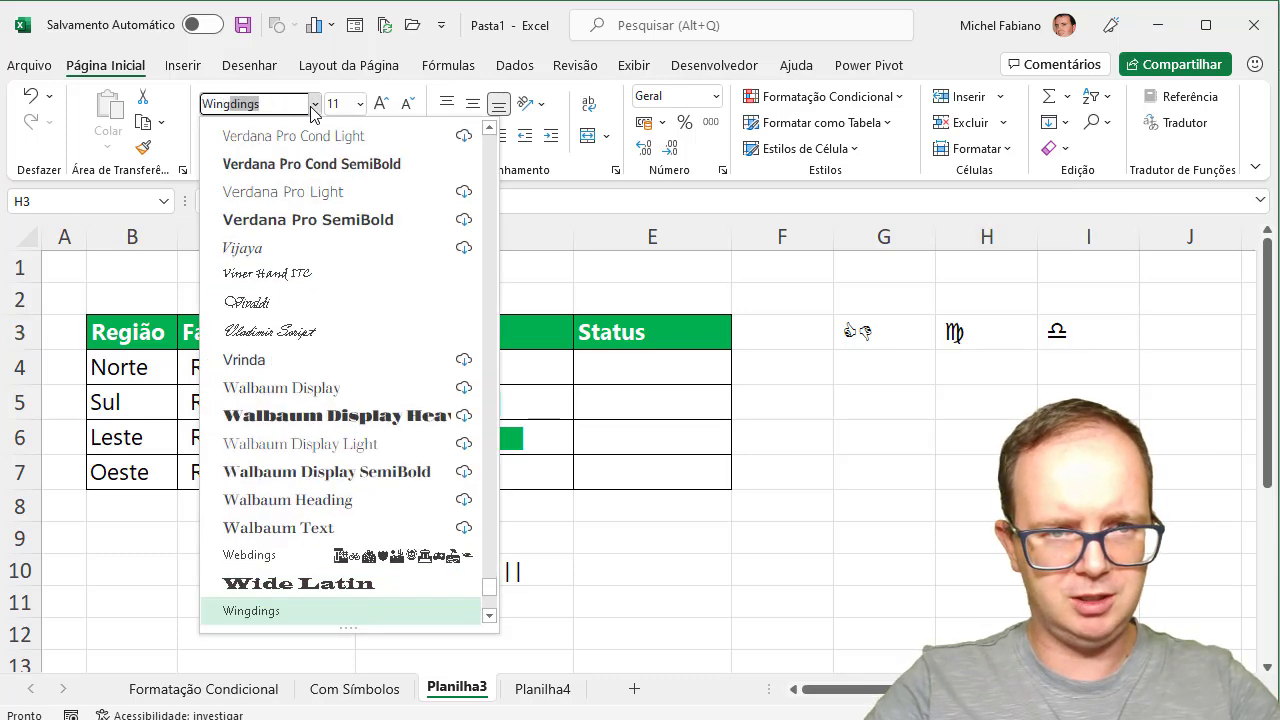
key(Return)
Replace the contents with C in H3 and D in I3 to show thumbs-up and thumbs-down
click(314, 104)
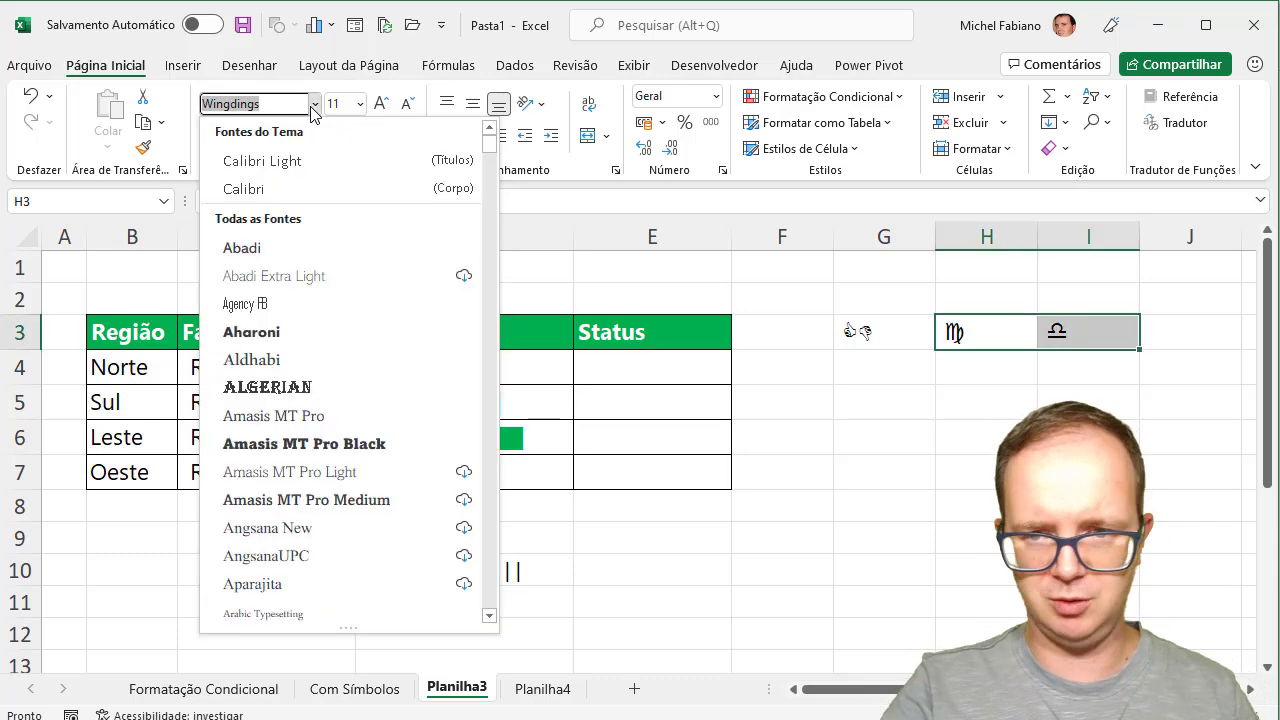
click(881, 331)
click(881, 331)
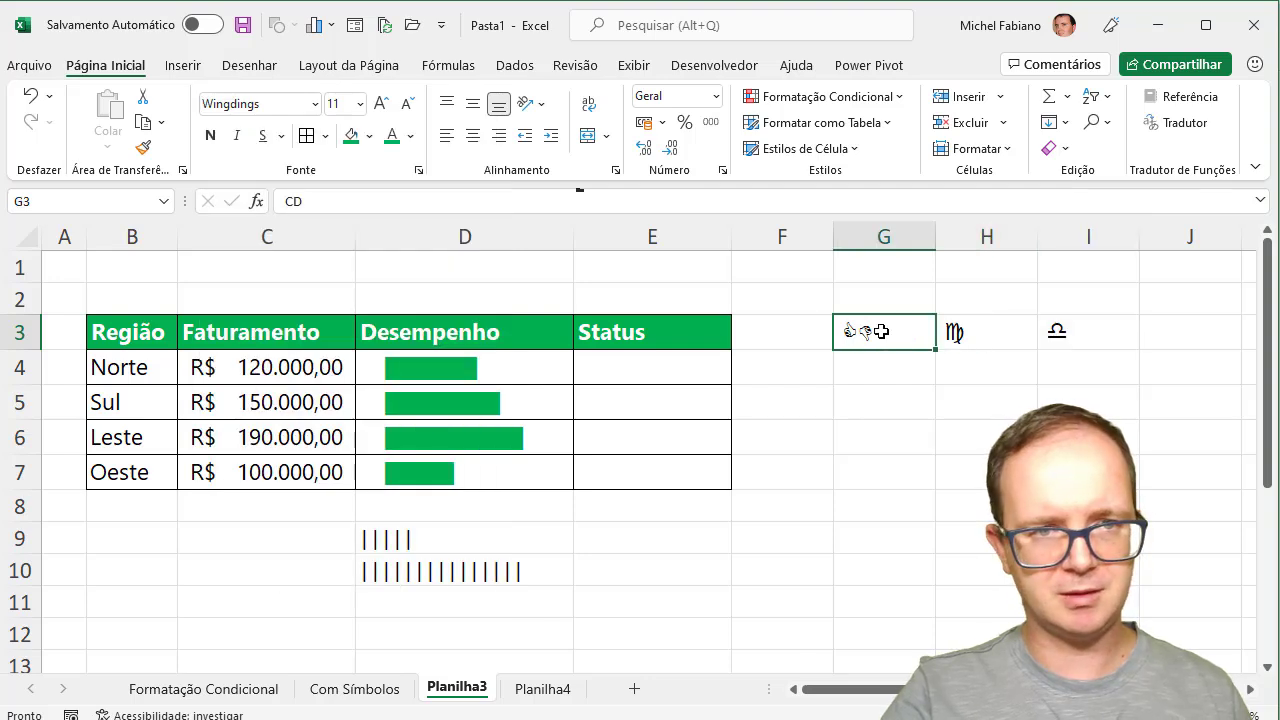
click(998, 333)
click(1096, 336)
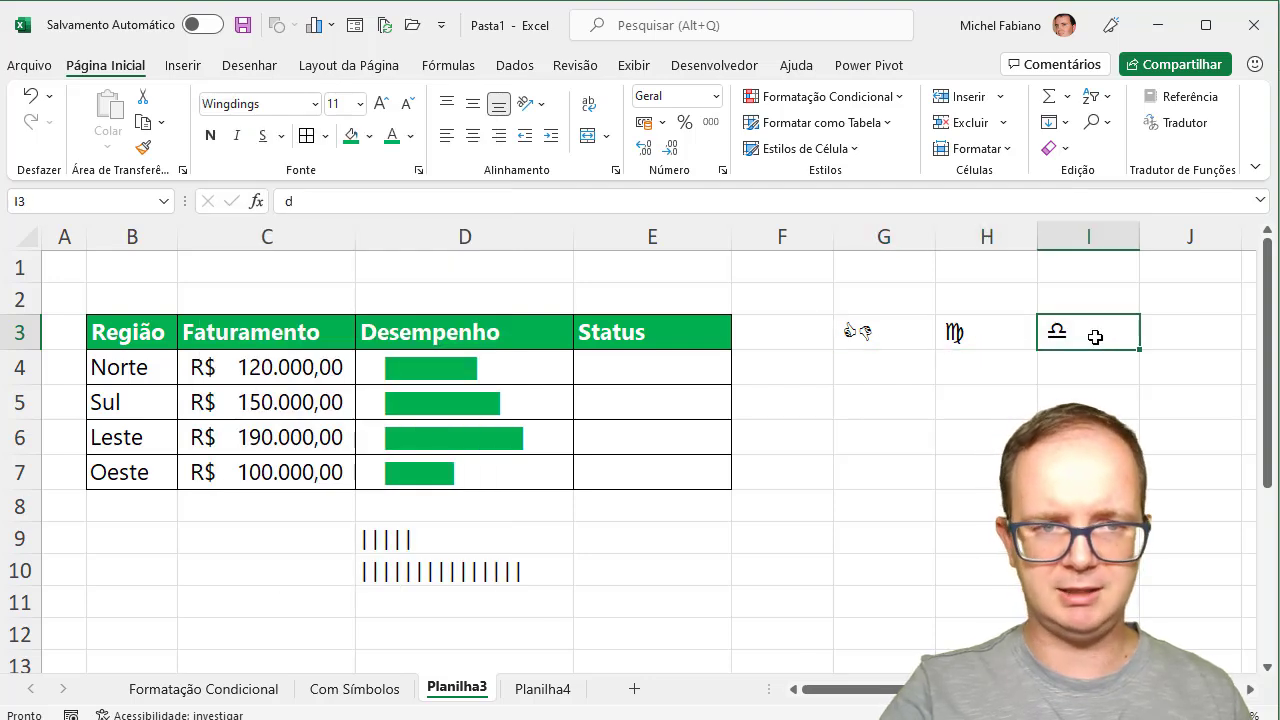
click(955, 334)
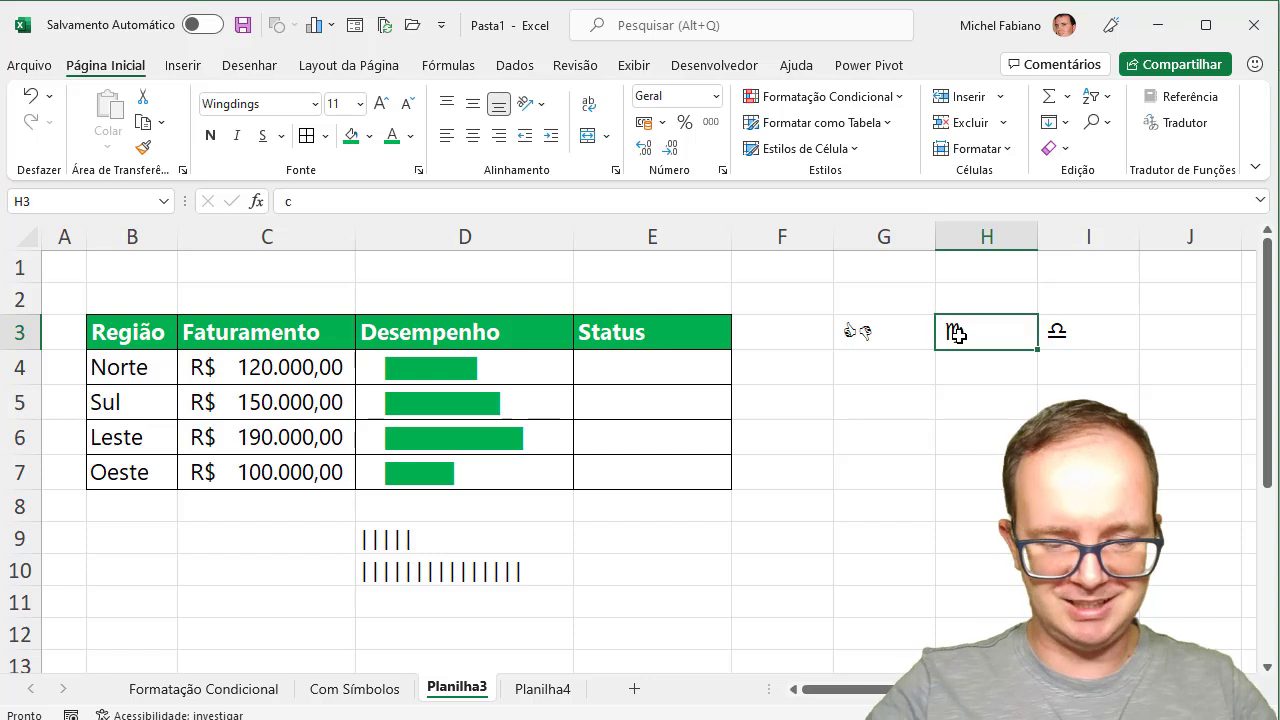
text(C)
key(Right)
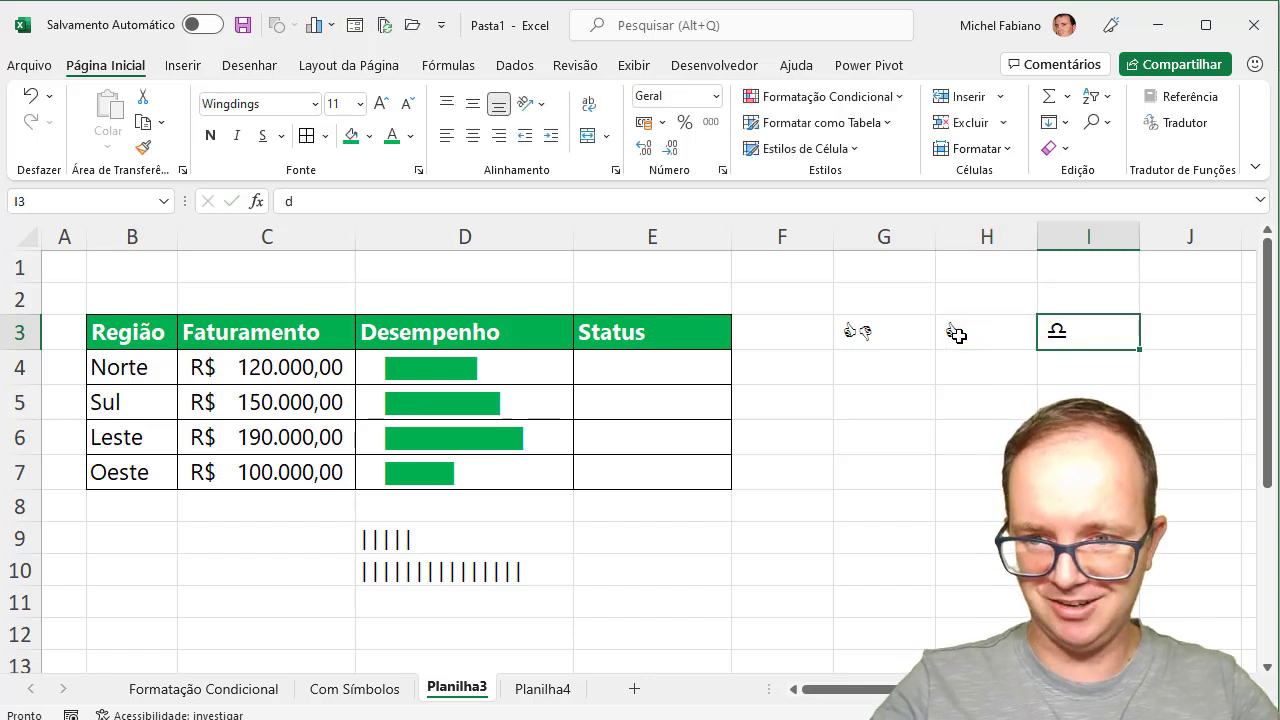
text(D)
key(Return)
Enter =SE(C4>MÉDIA($C$4:$C$7);"C";"D") in E4, with the revenue range locked absolute
click(632, 367)
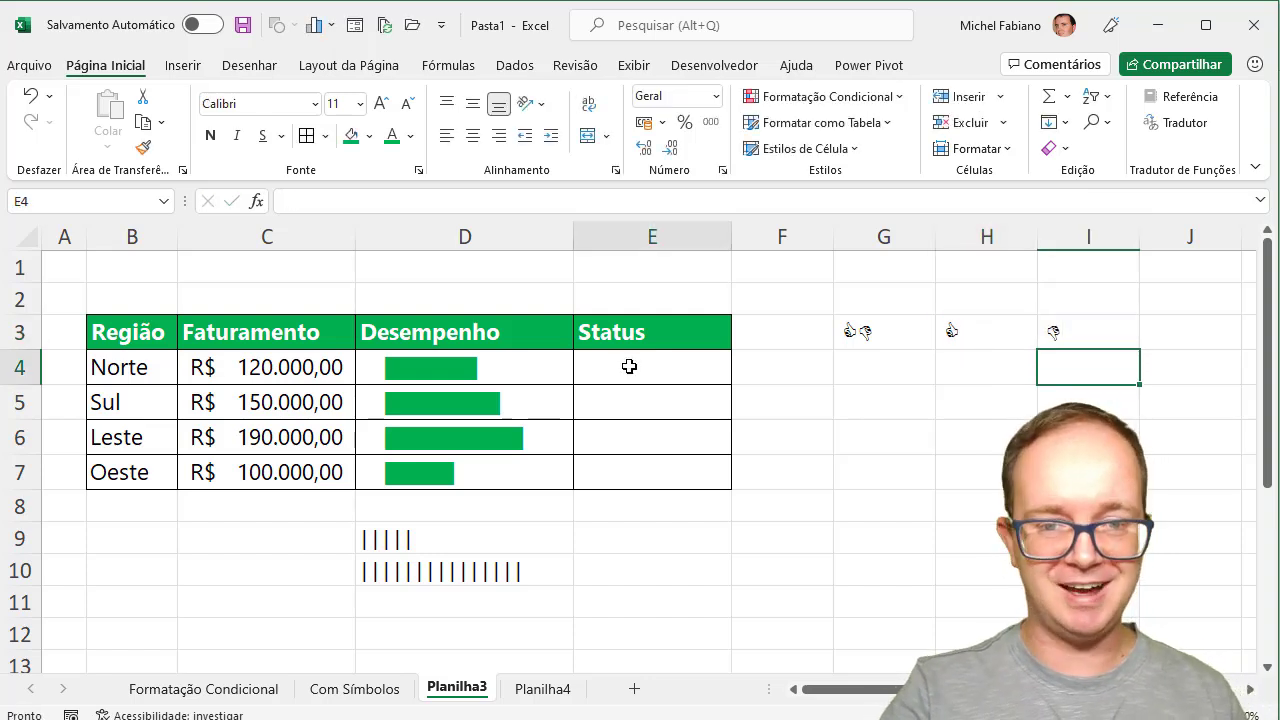
text(=se)
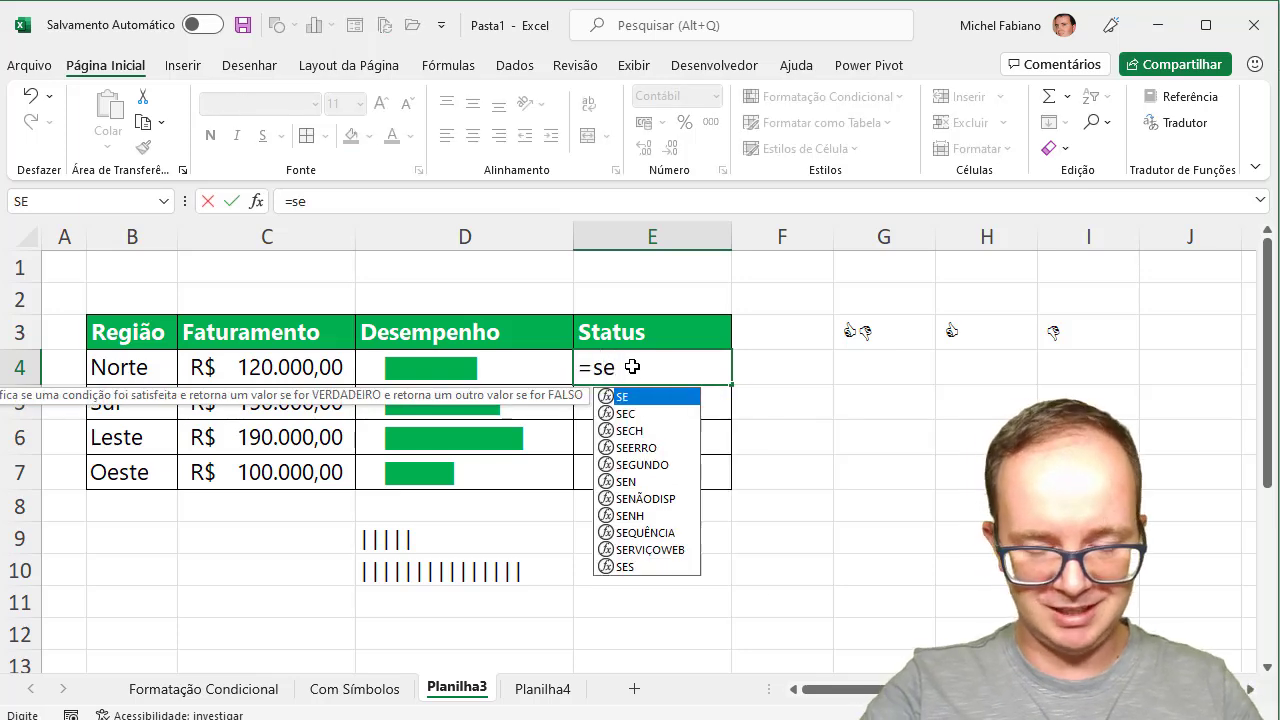
text(()
click(310, 367)
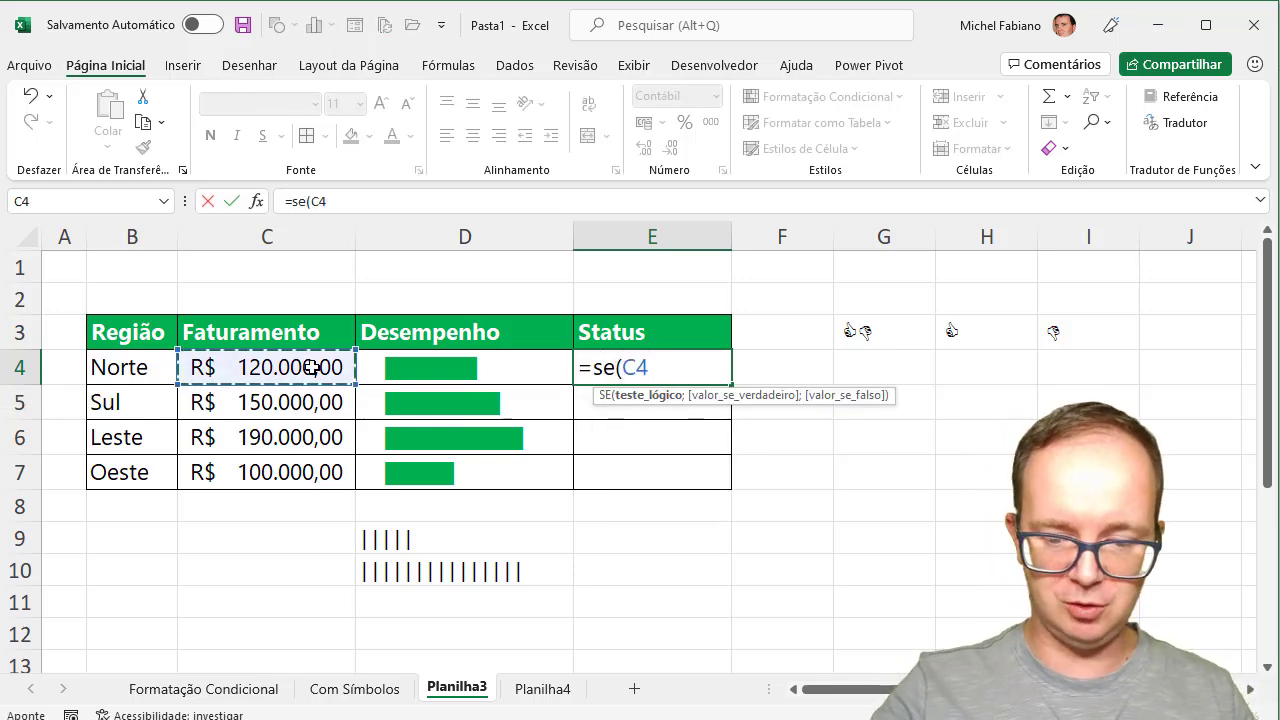
text(>médi)
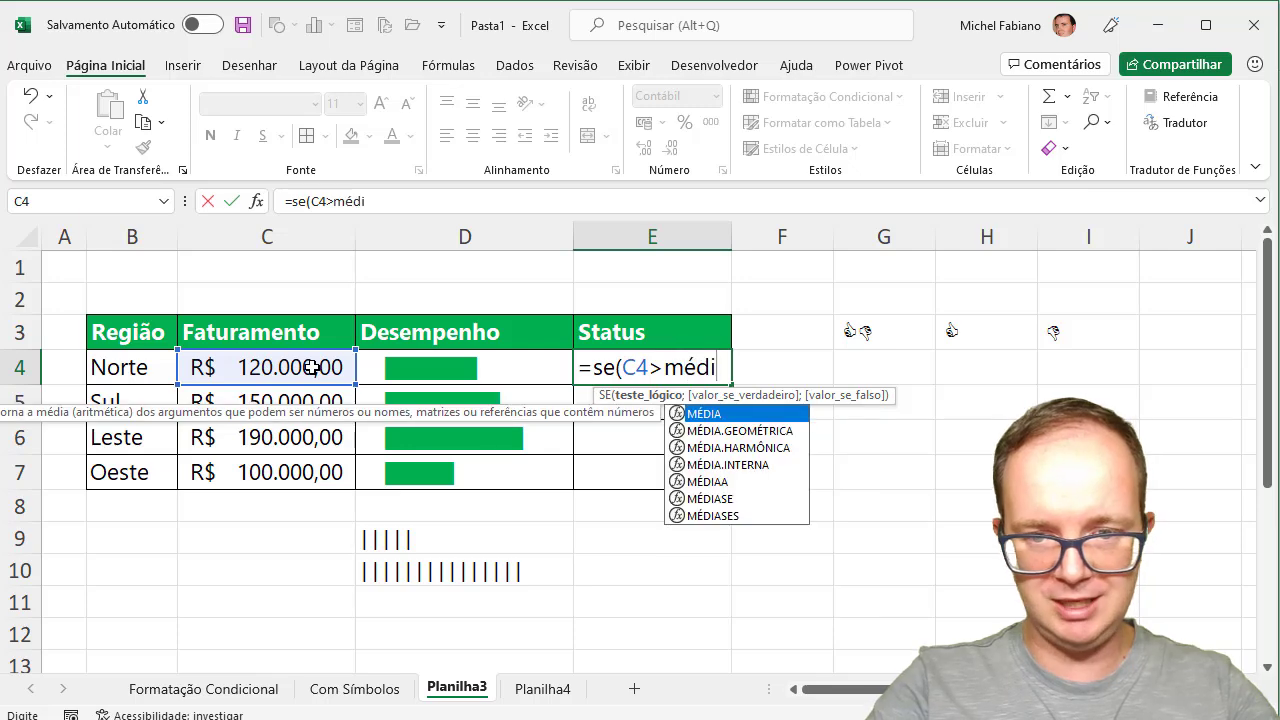
text(a()
drag(313, 367, 290, 472)
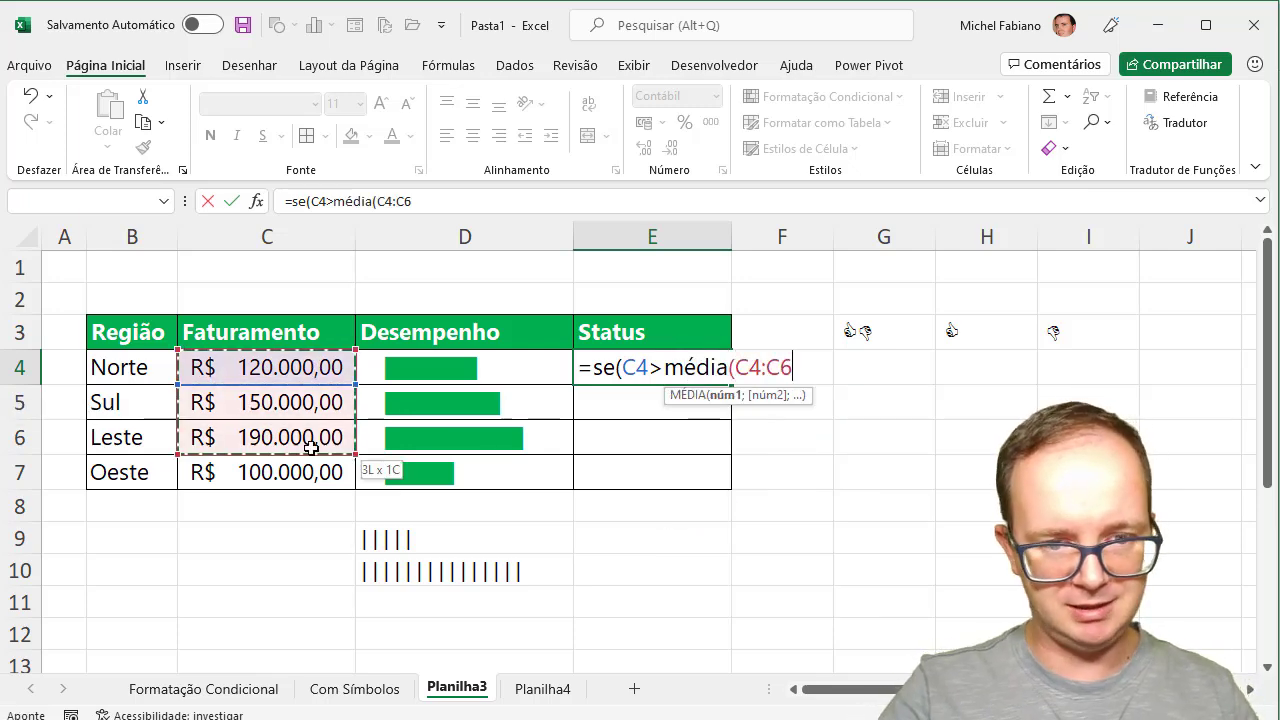
key(F4)
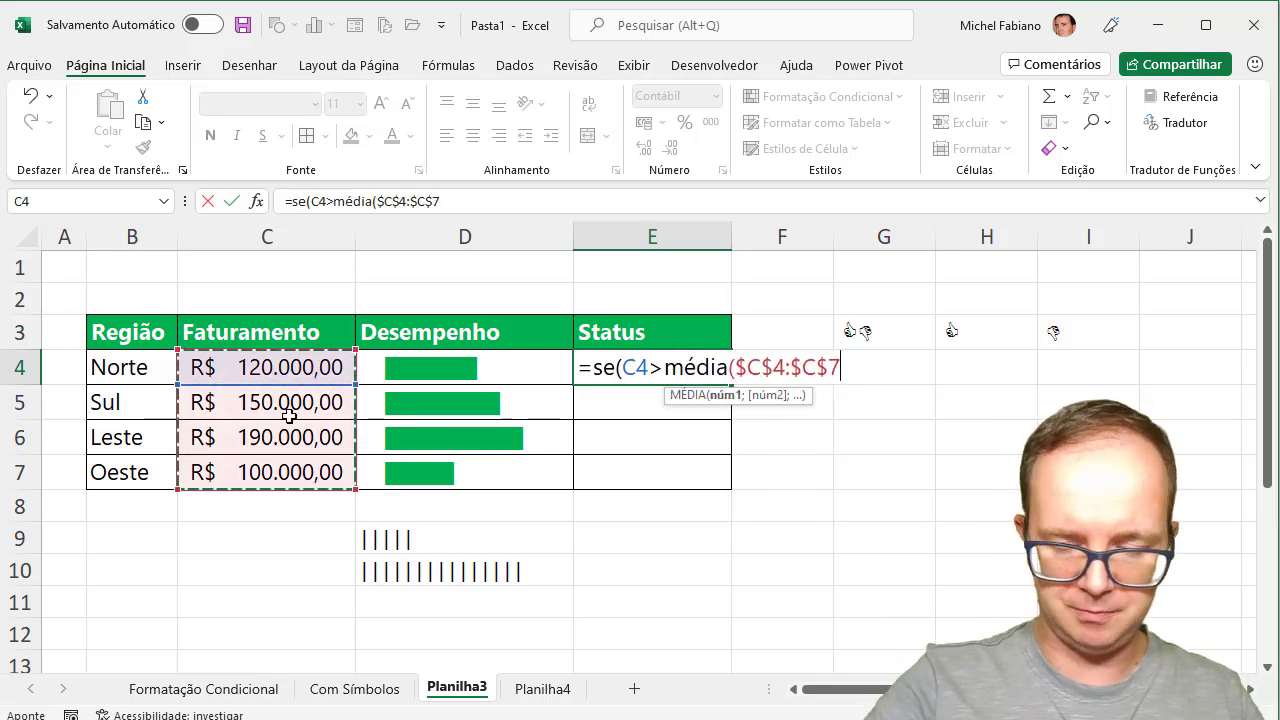
text();)
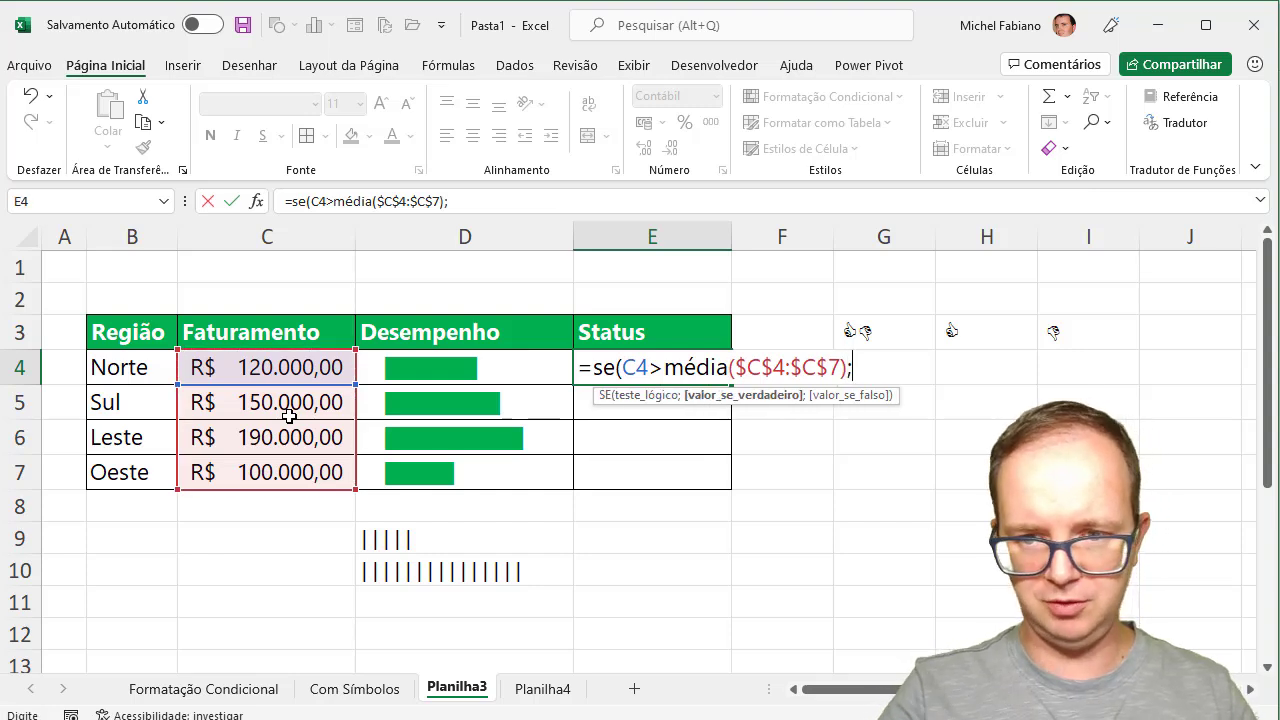
text(")
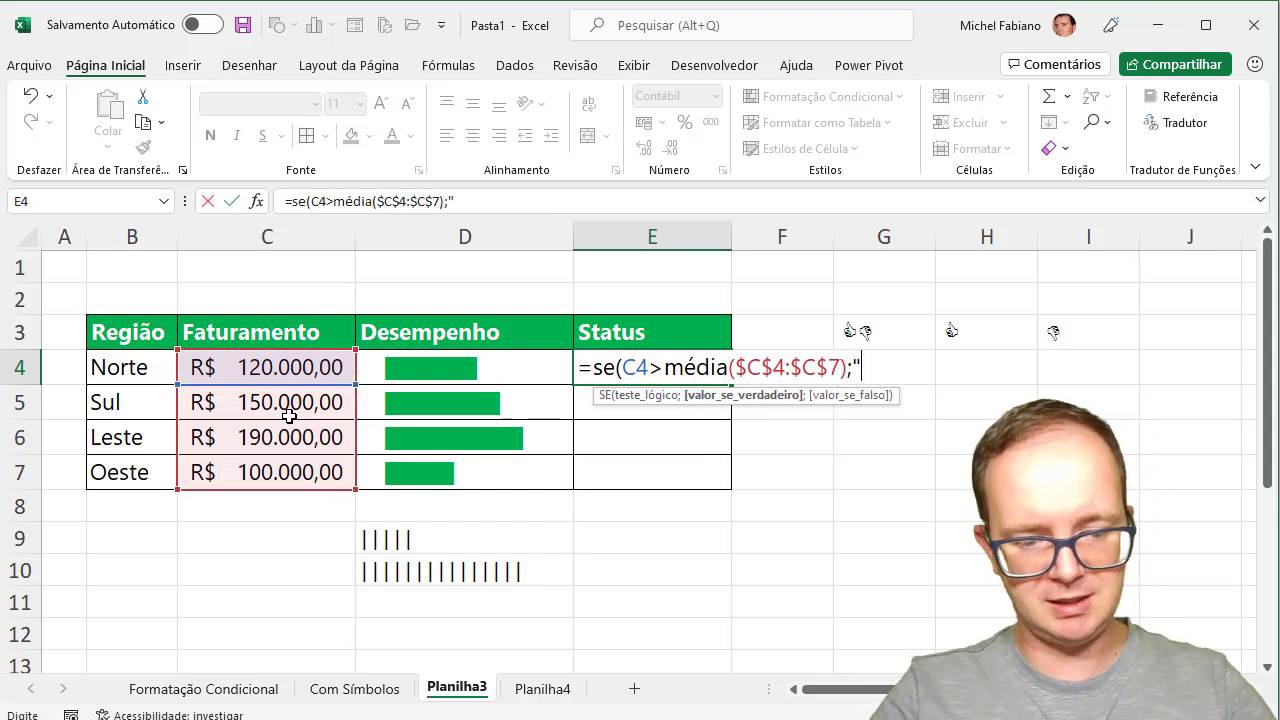
text(C")
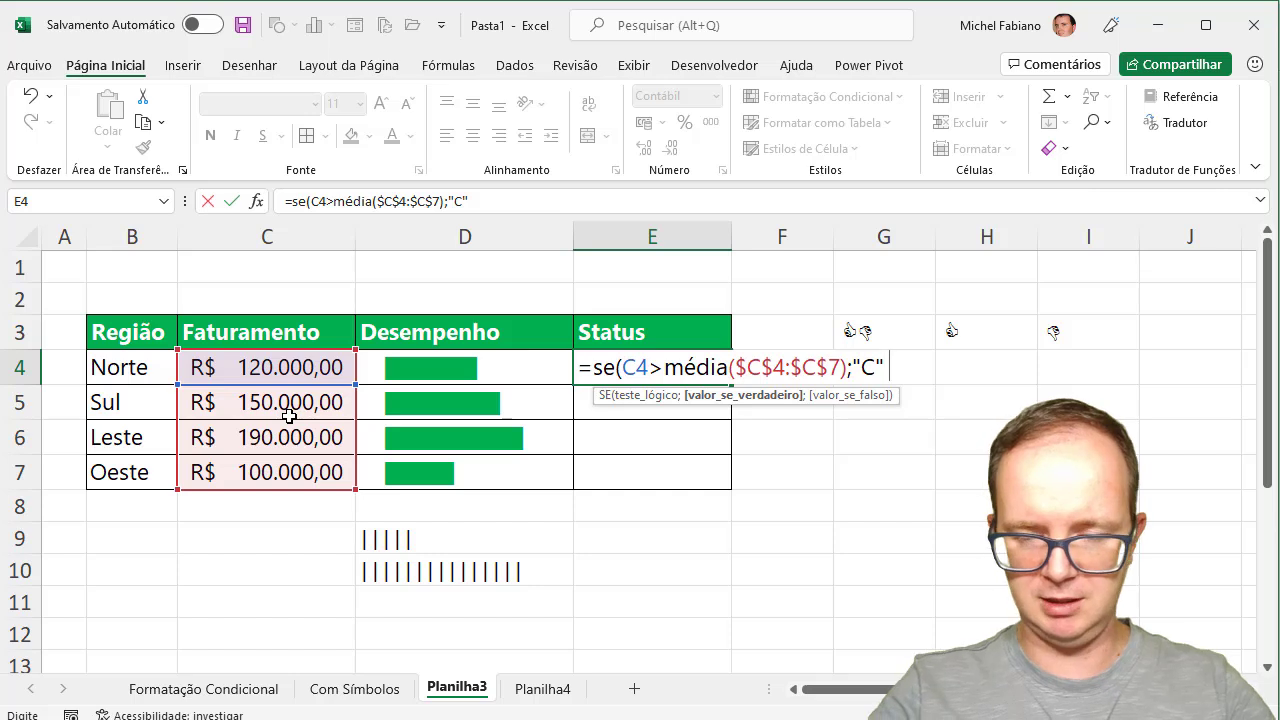
text(;"D")
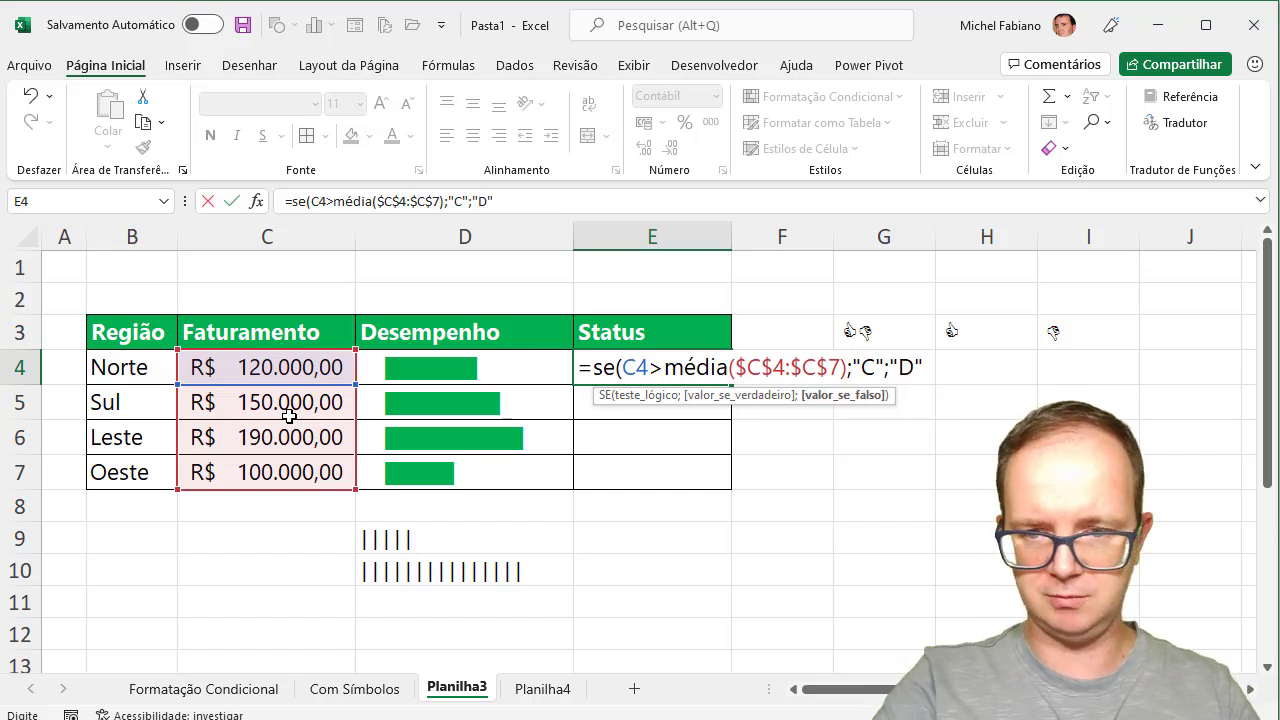
text())
key(Return)
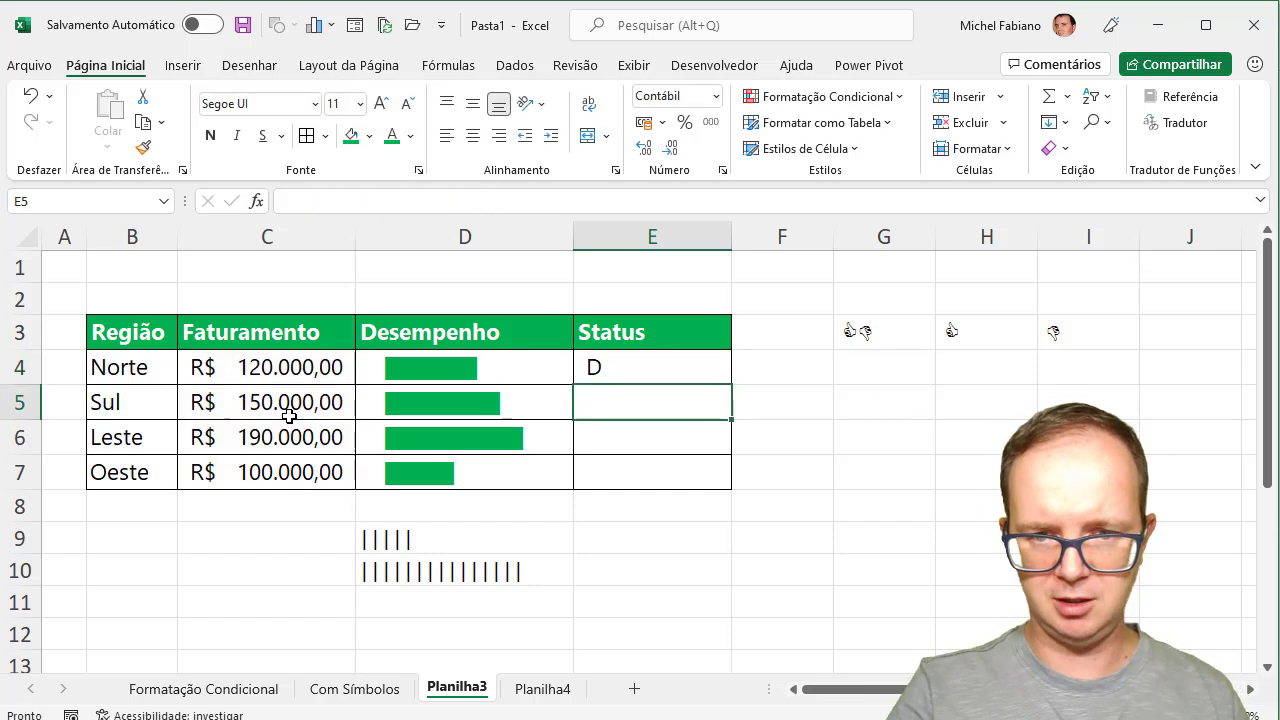
Fill the Status formula down to E7 and set E4:E7 to the Wingdings font
click(622, 370)
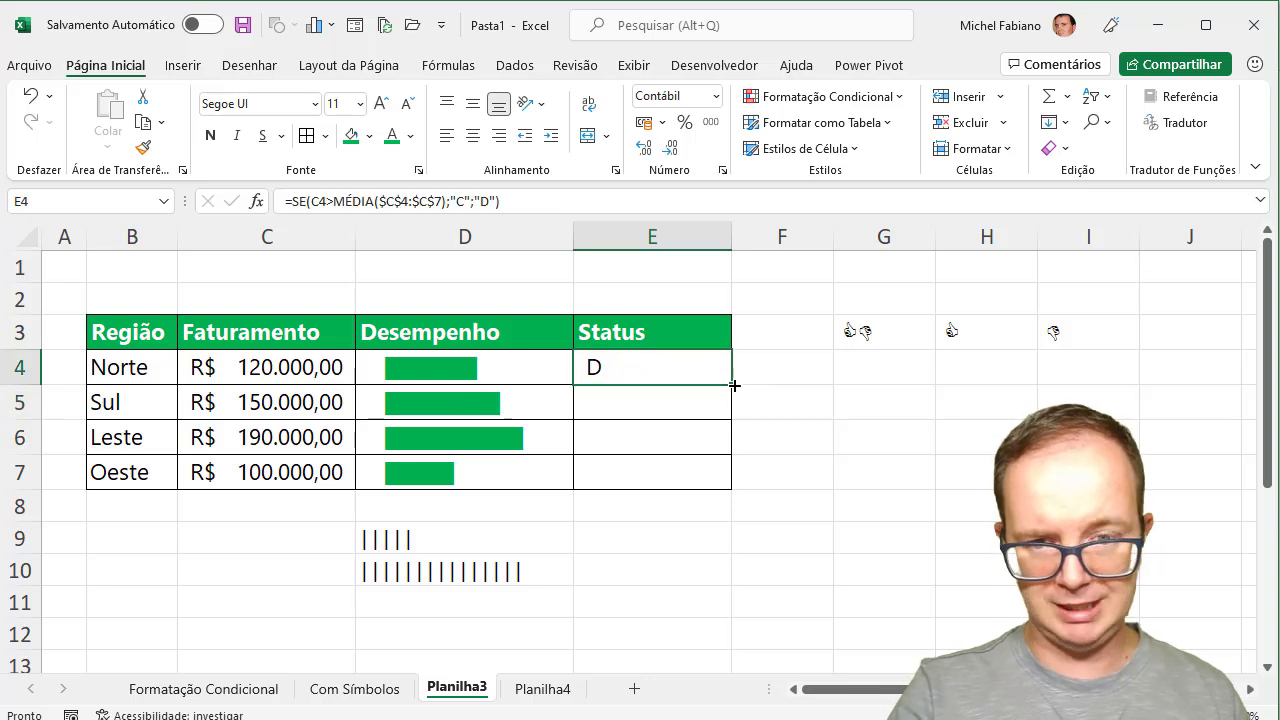
double_click(734, 385)
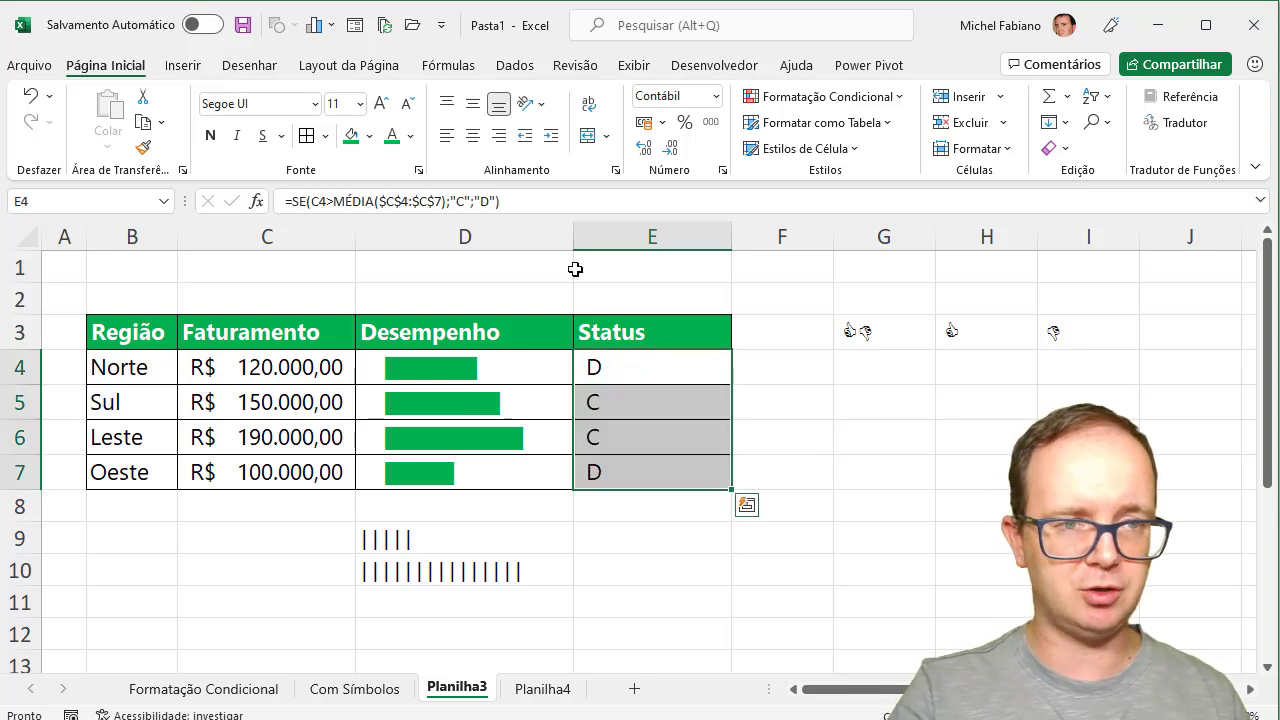
click(287, 107)
text(Wingdings)
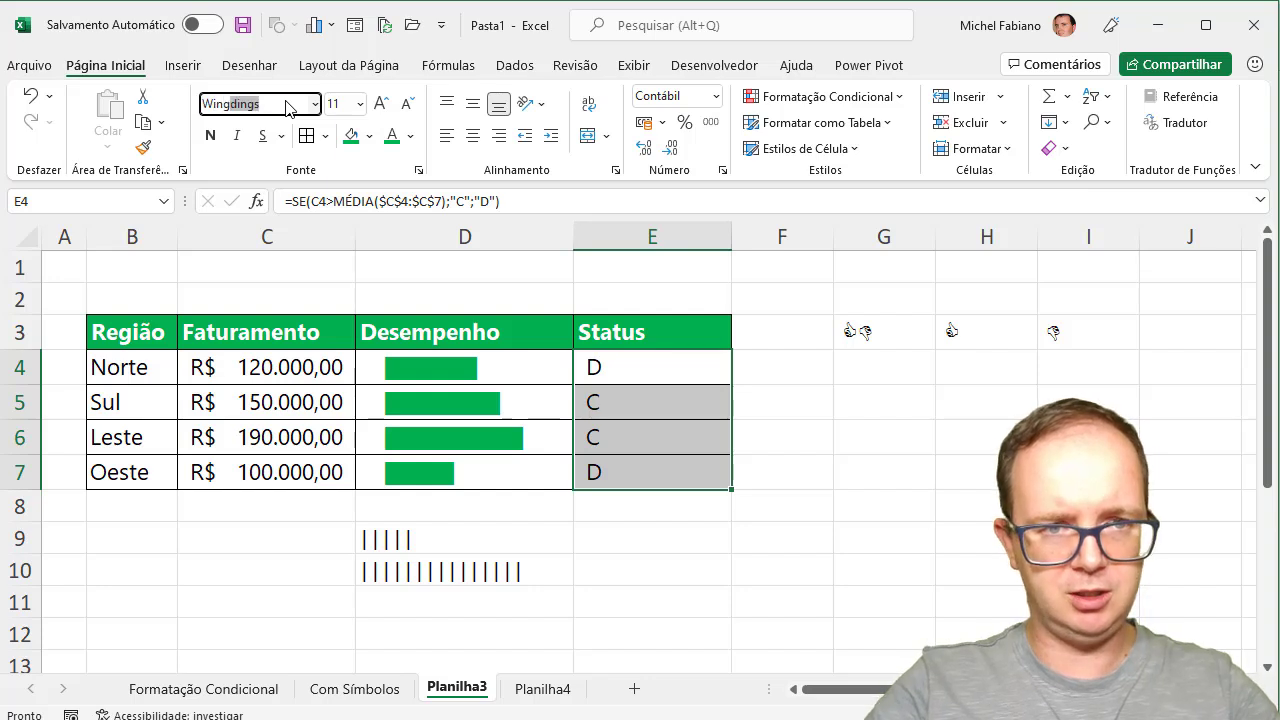
key(Return)
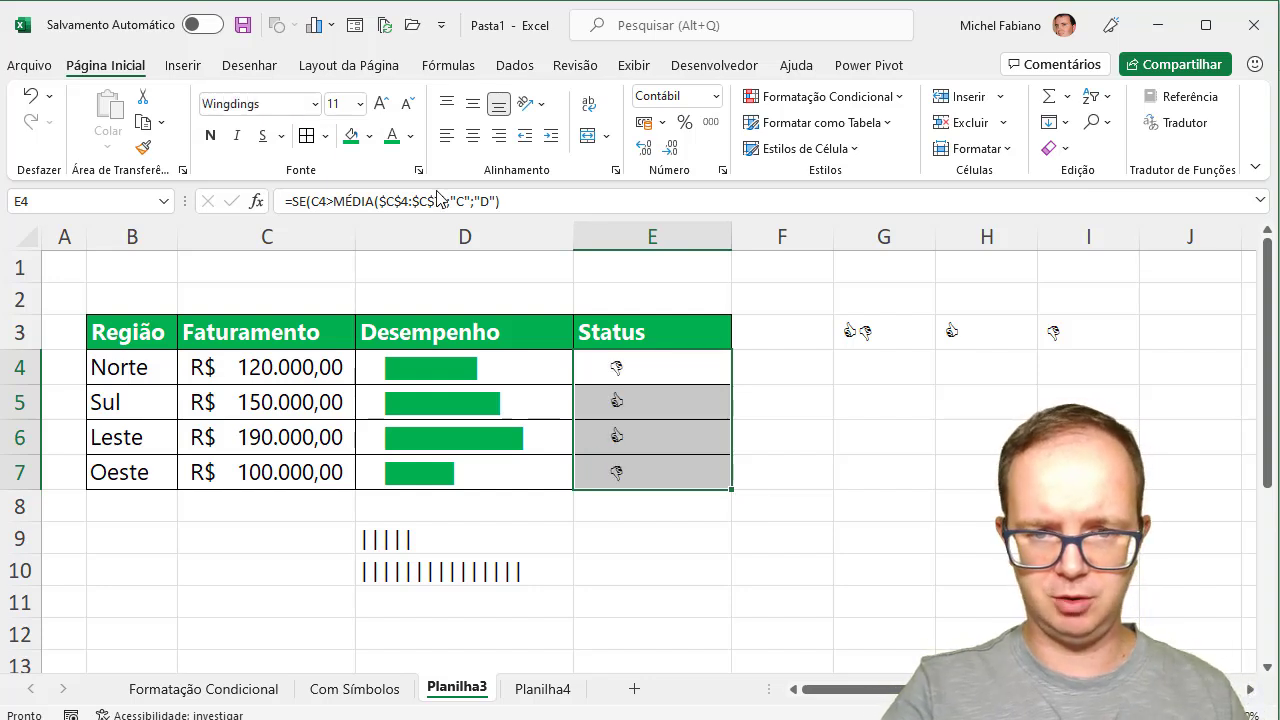
click(837, 398)
Centre the Status symbols and E3 header, autofit column E, and reselect E4:E7
drag(620, 360, 634, 462)
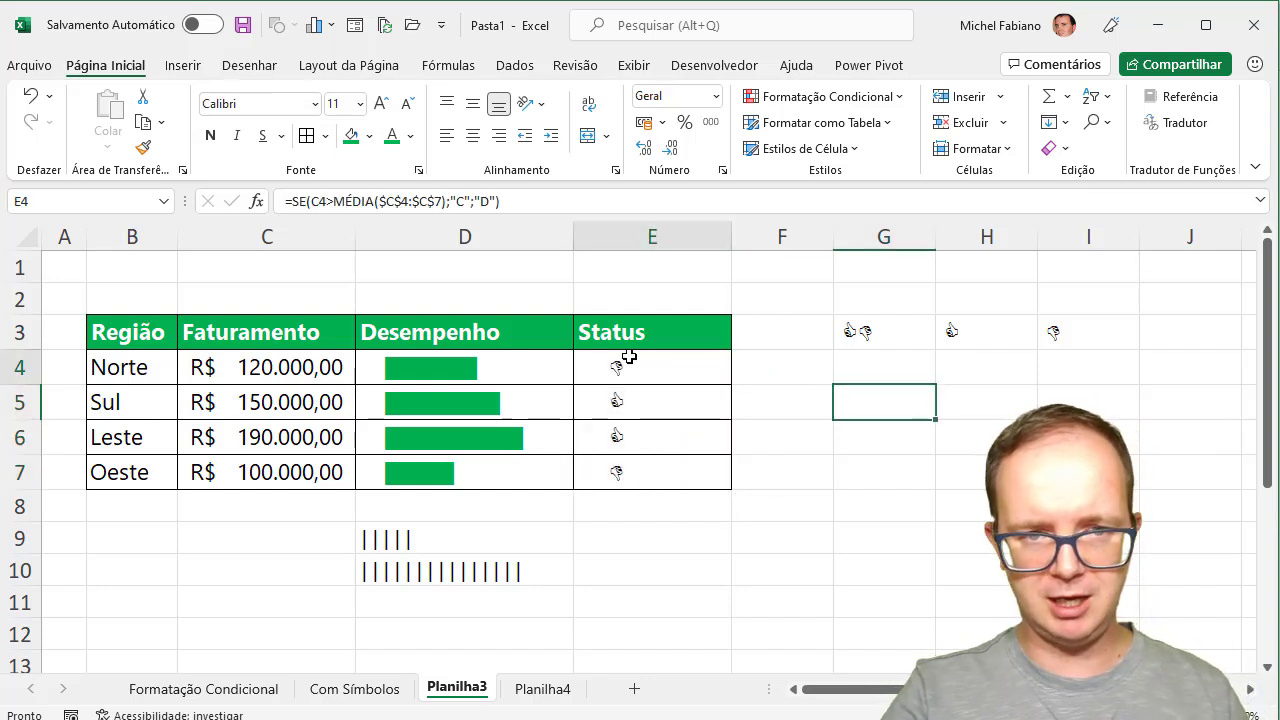
click(472, 135)
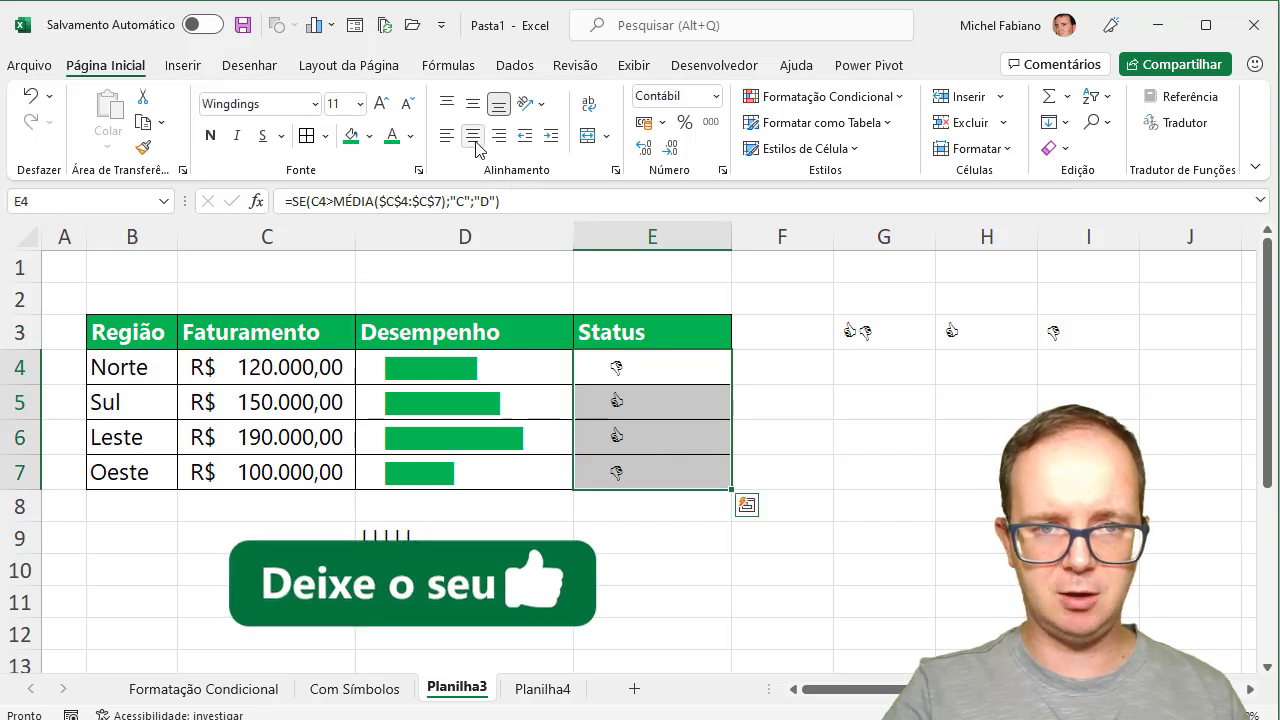
click(832, 380)
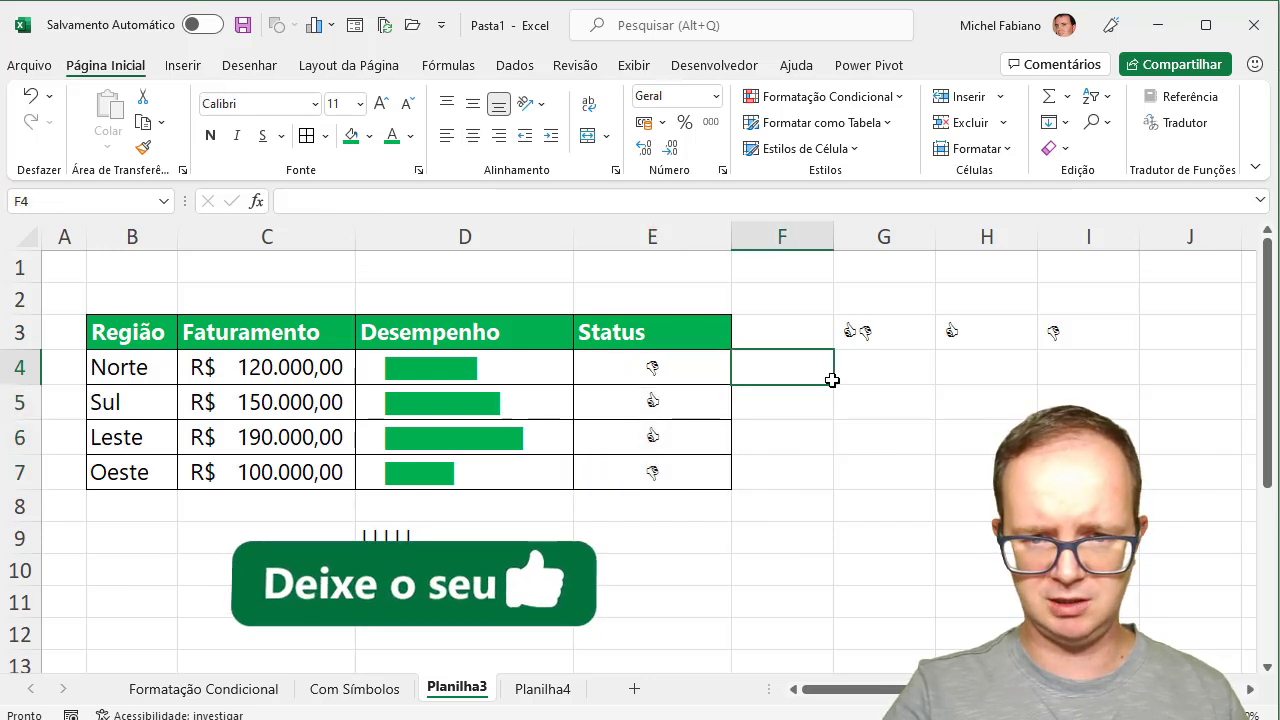
double_click(732, 233)
click(633, 333)
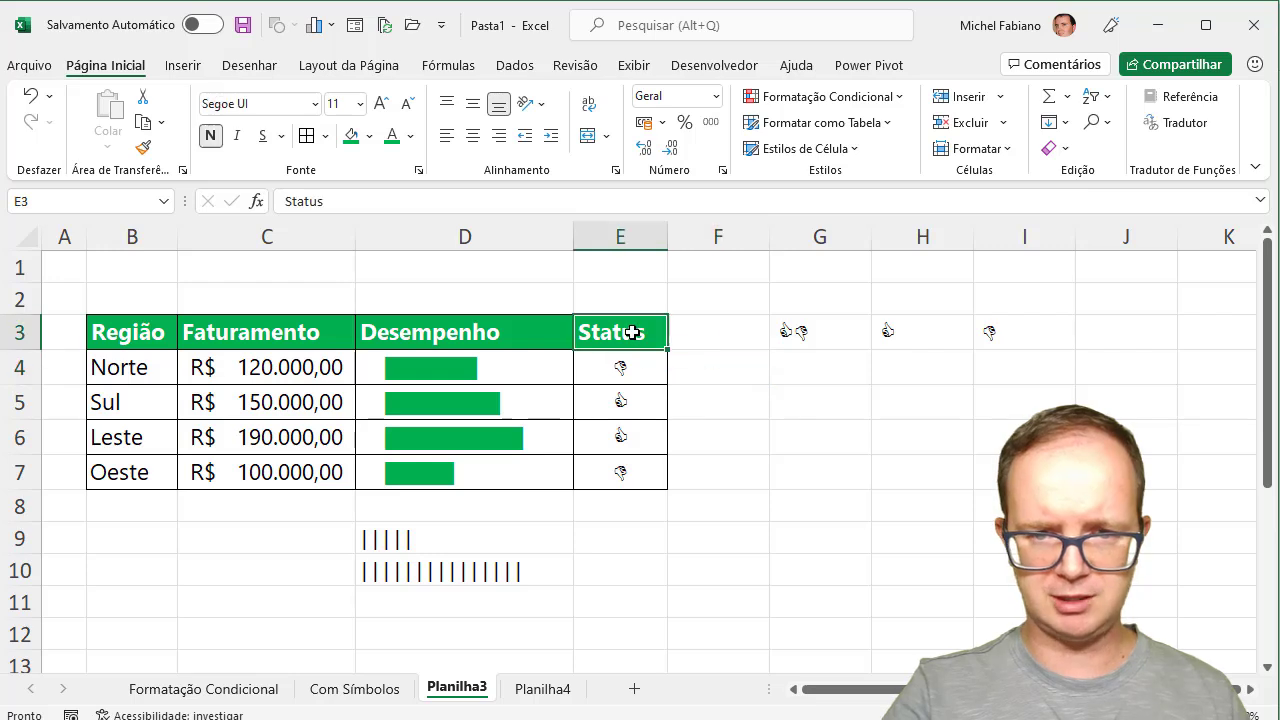
click(473, 137)
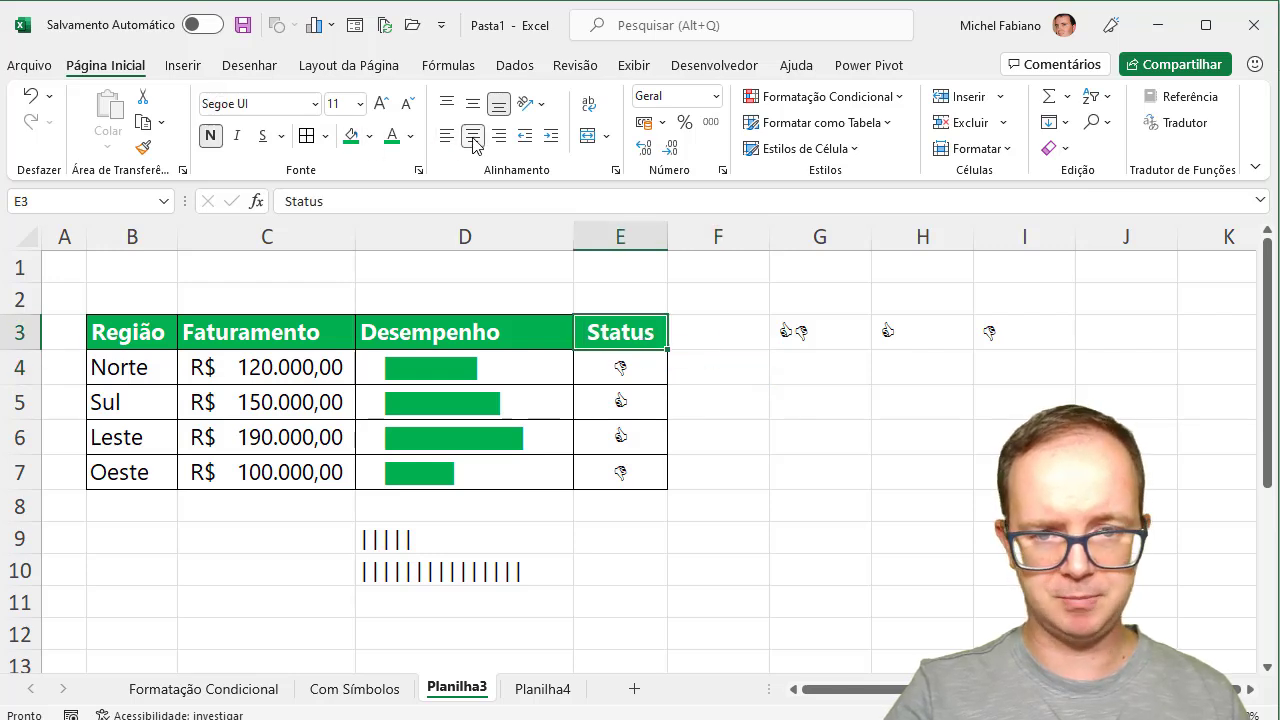
click(626, 367)
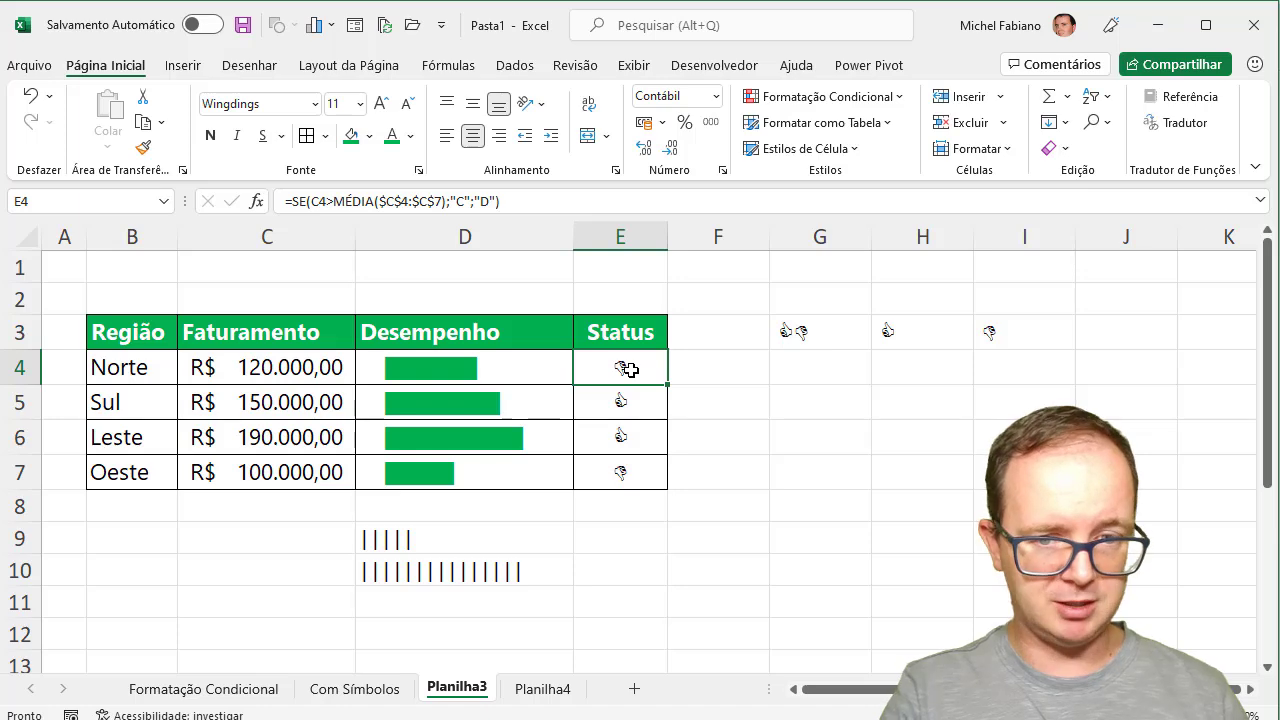
drag(628, 369, 620, 470)
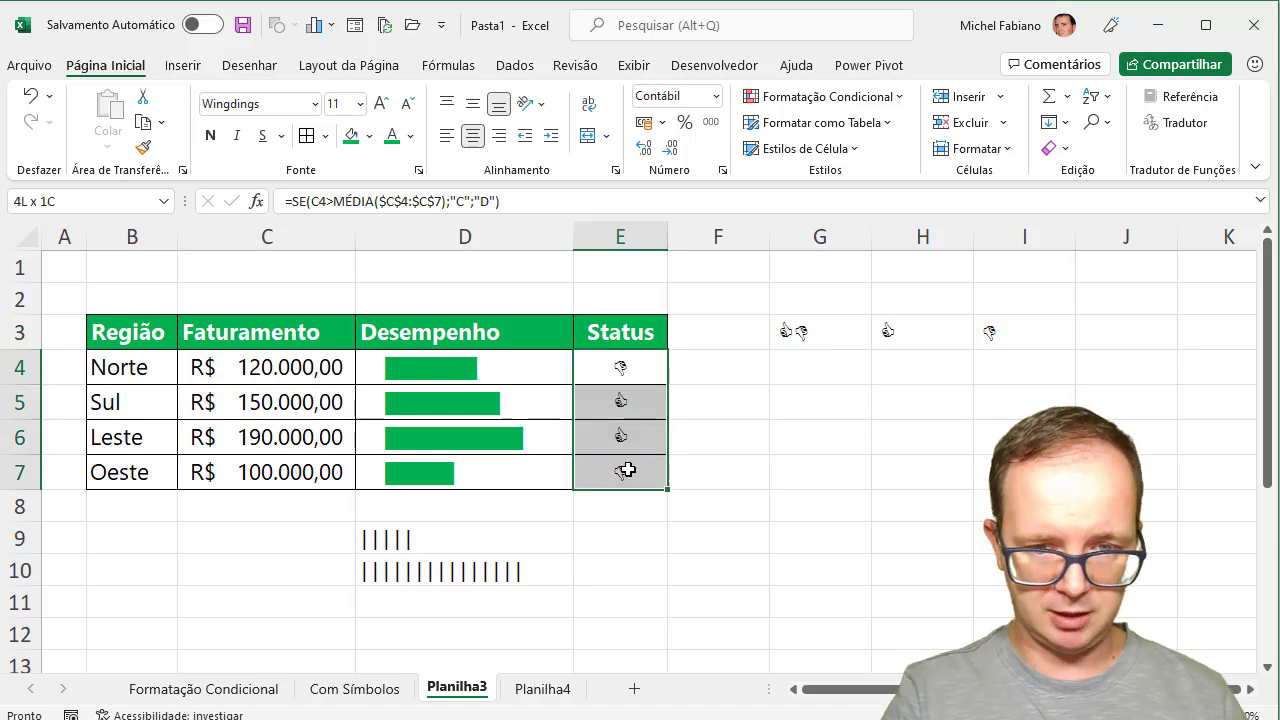
Add a conditional formatting rule giving Status cells equal to C a red font
click(895, 98)
mouse_move(900, 135)
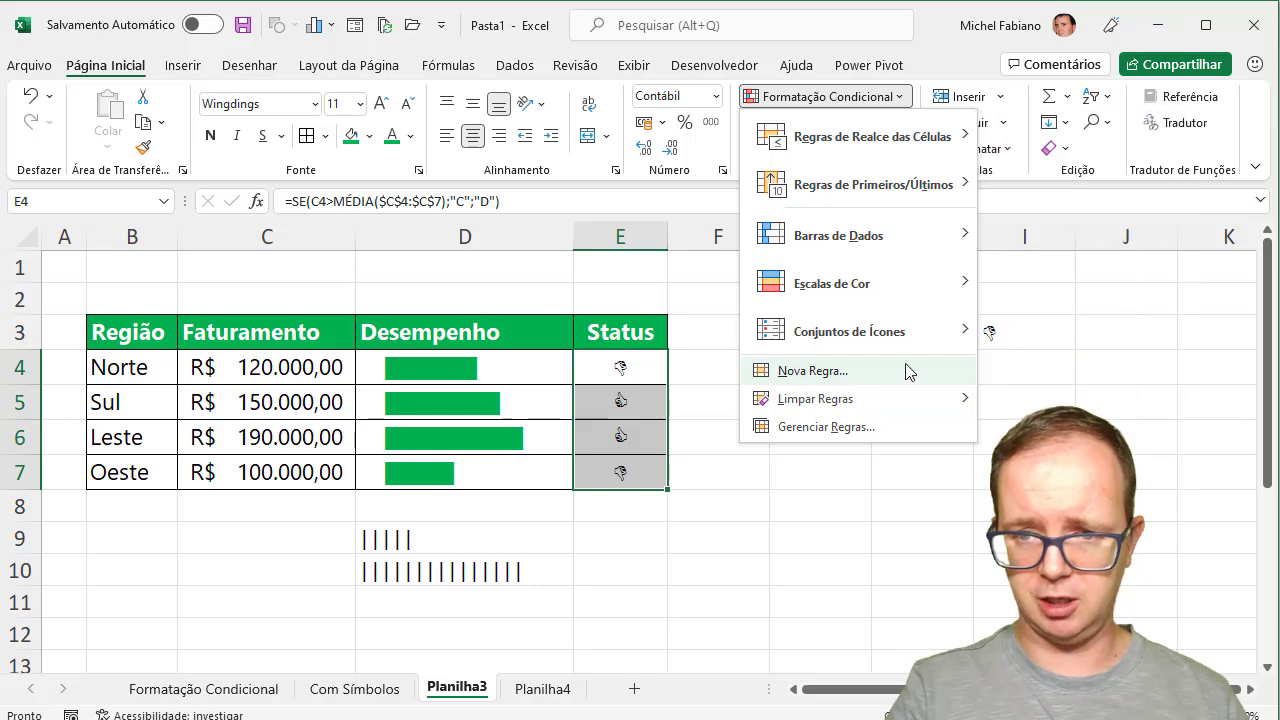
click(866, 380)
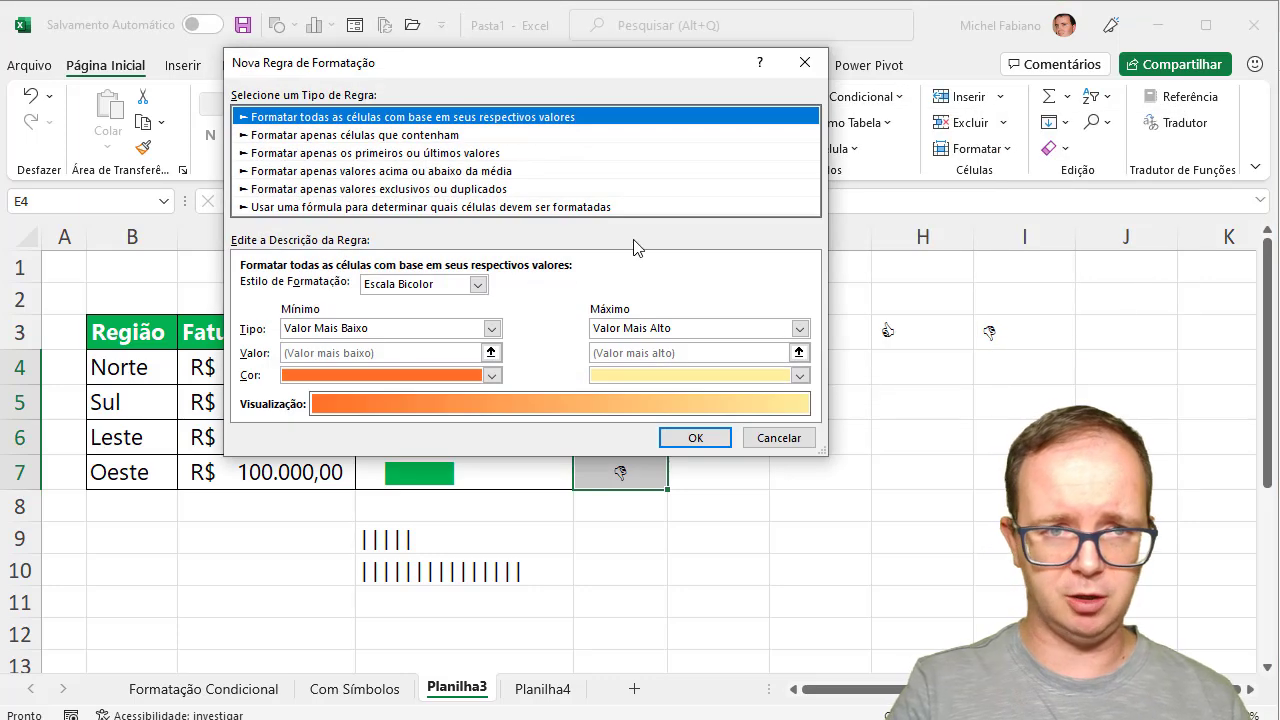
click(418, 135)
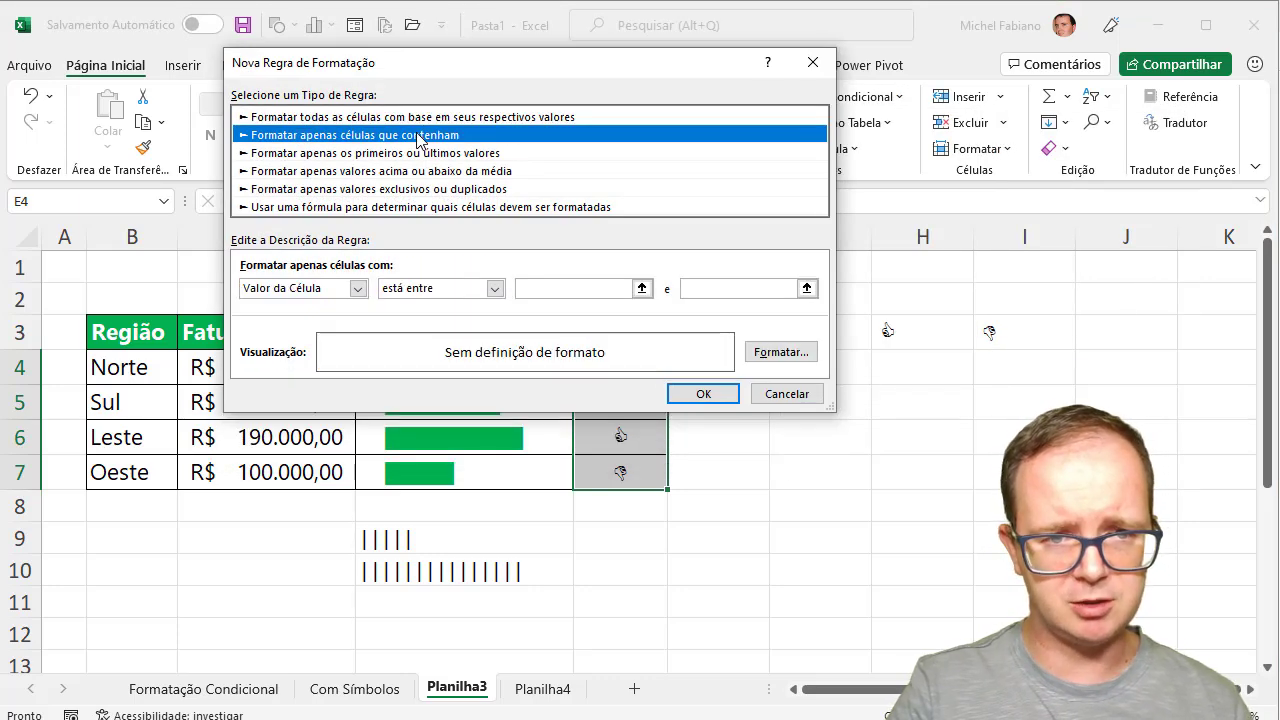
click(495, 288)
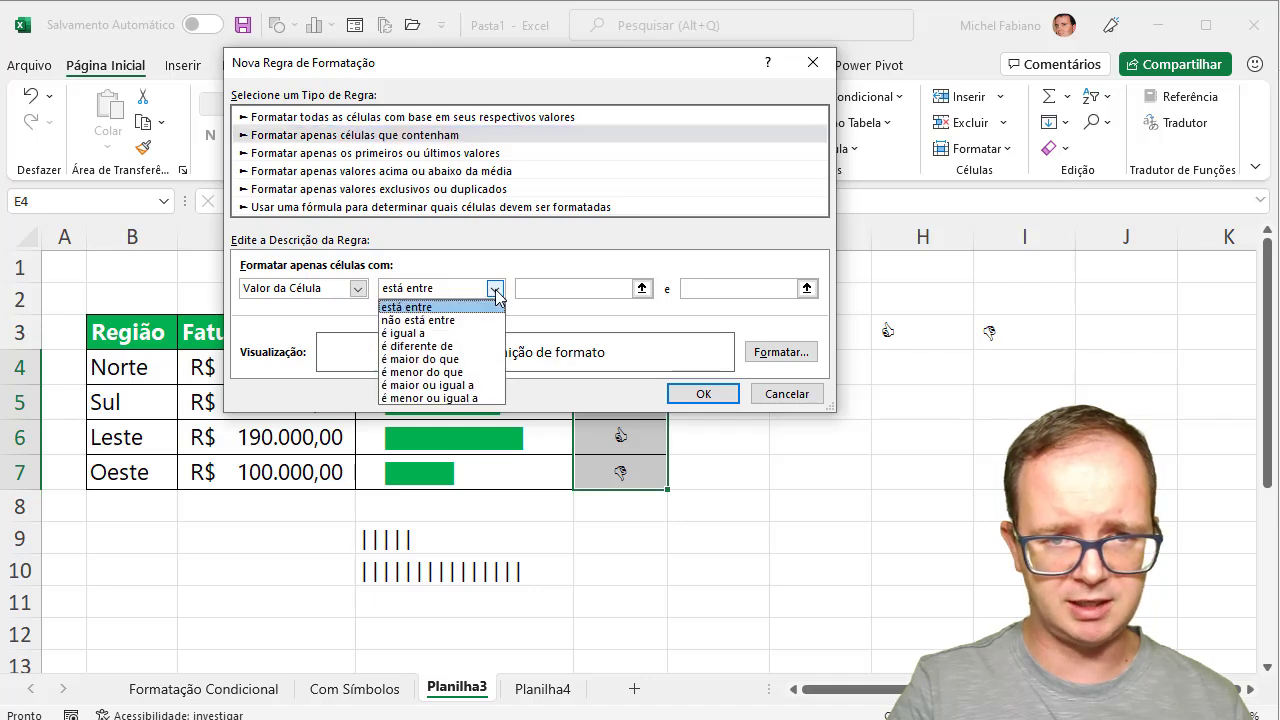
click(460, 333)
click(556, 287)
text(C)
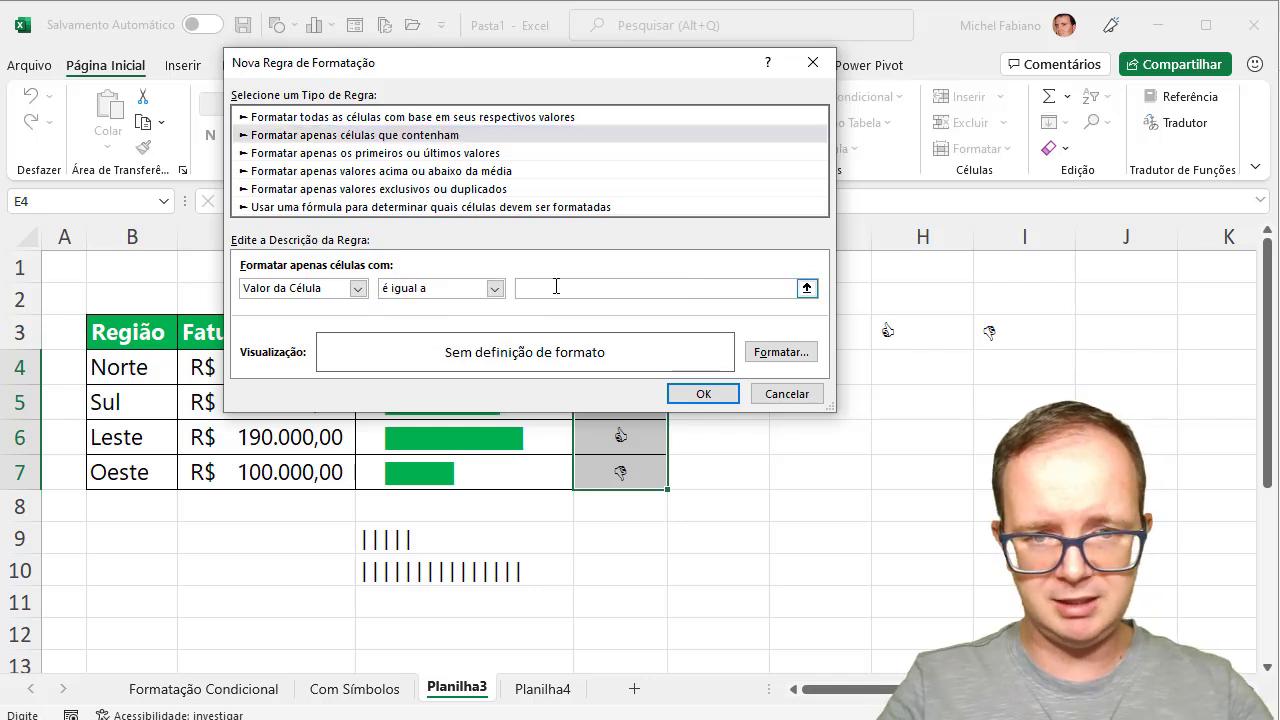
click(768, 354)
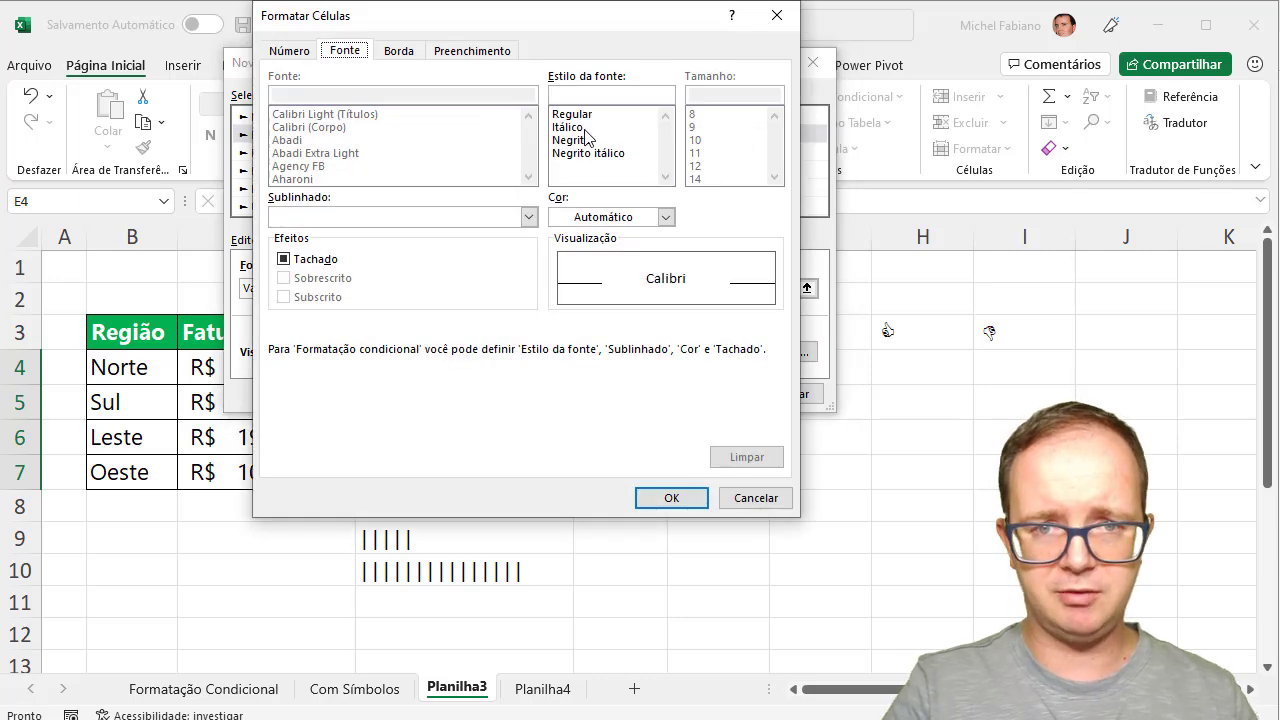
click(664, 218)
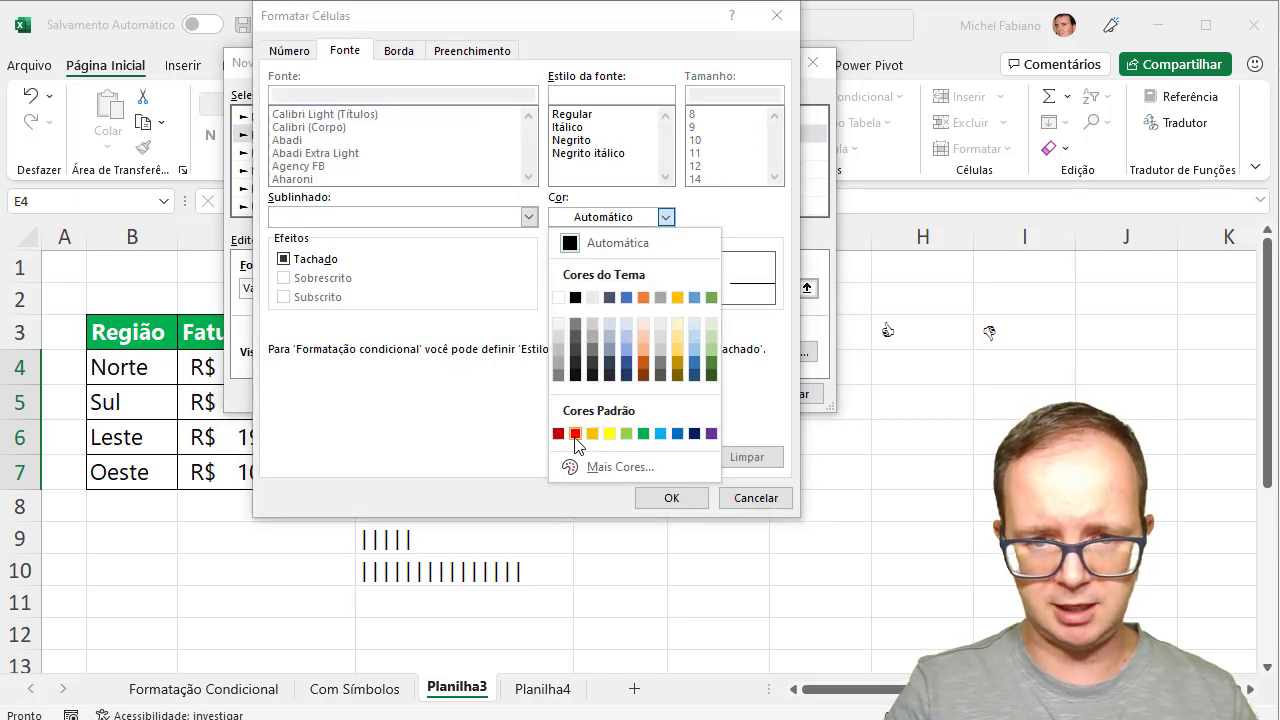
click(575, 434)
click(671, 497)
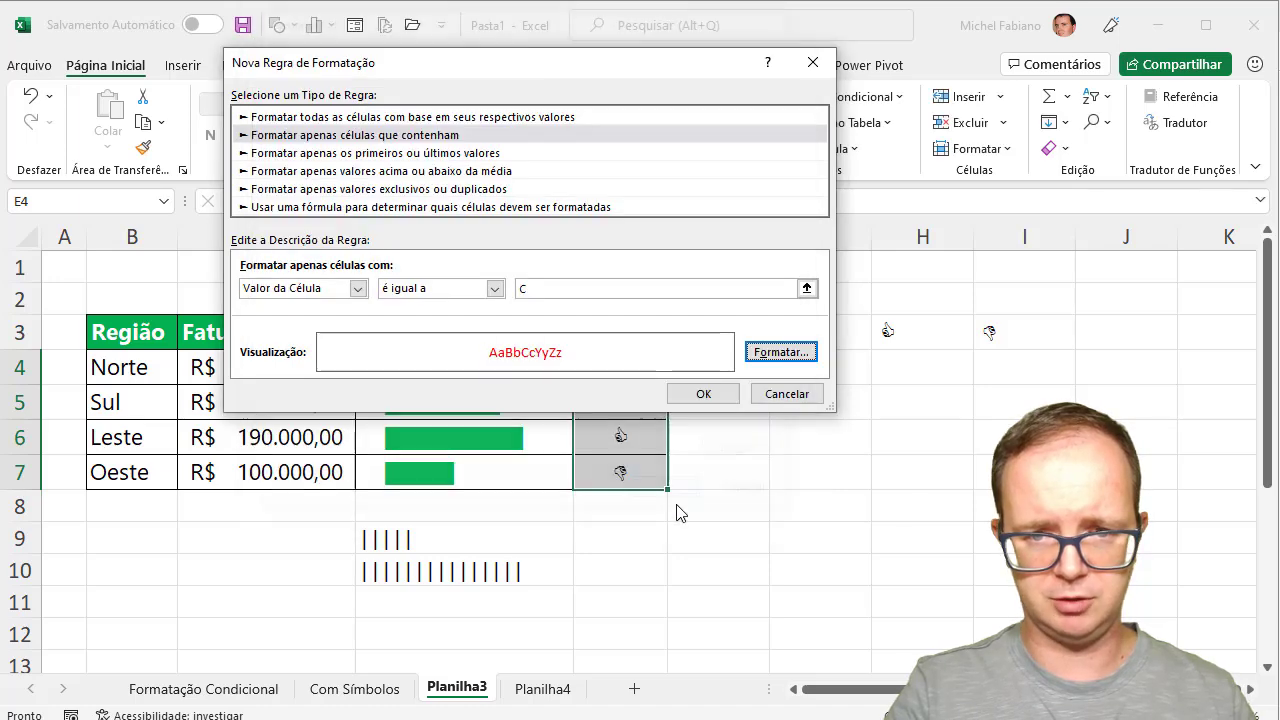
click(700, 394)
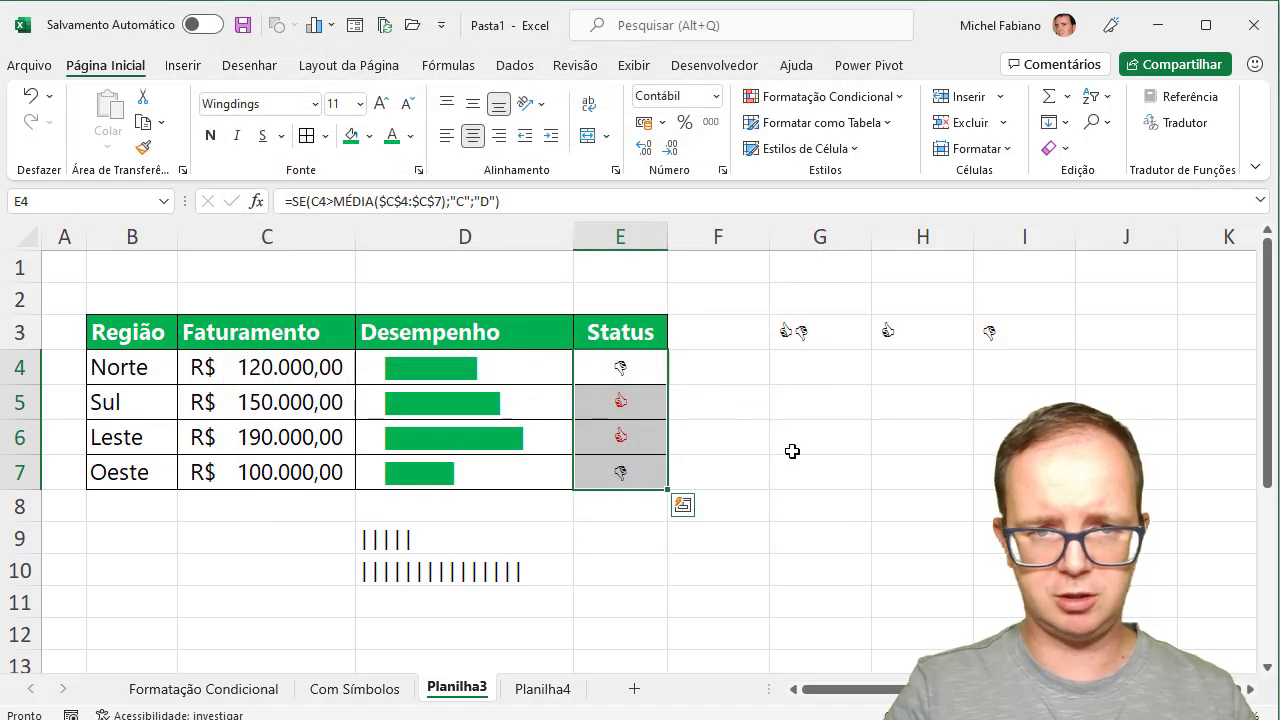
Colour E4:E7 green and edit the conditional rule's value from C to D
click(397, 143)
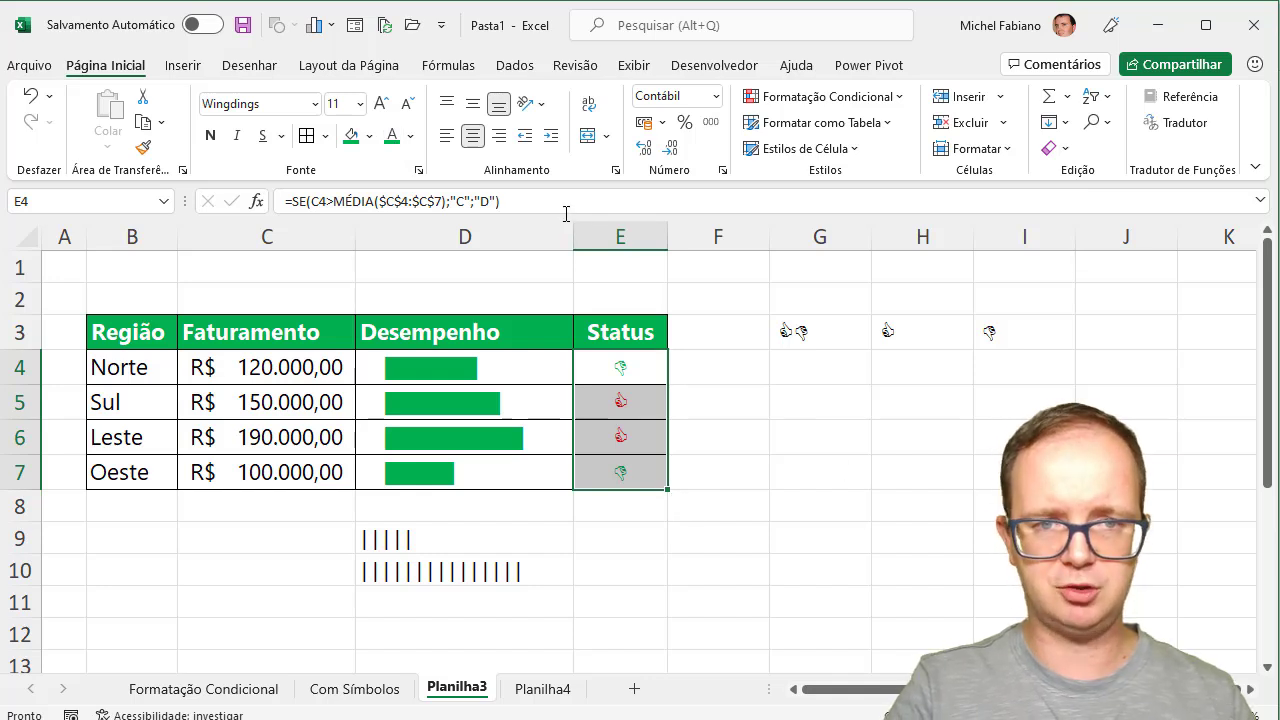
click(890, 97)
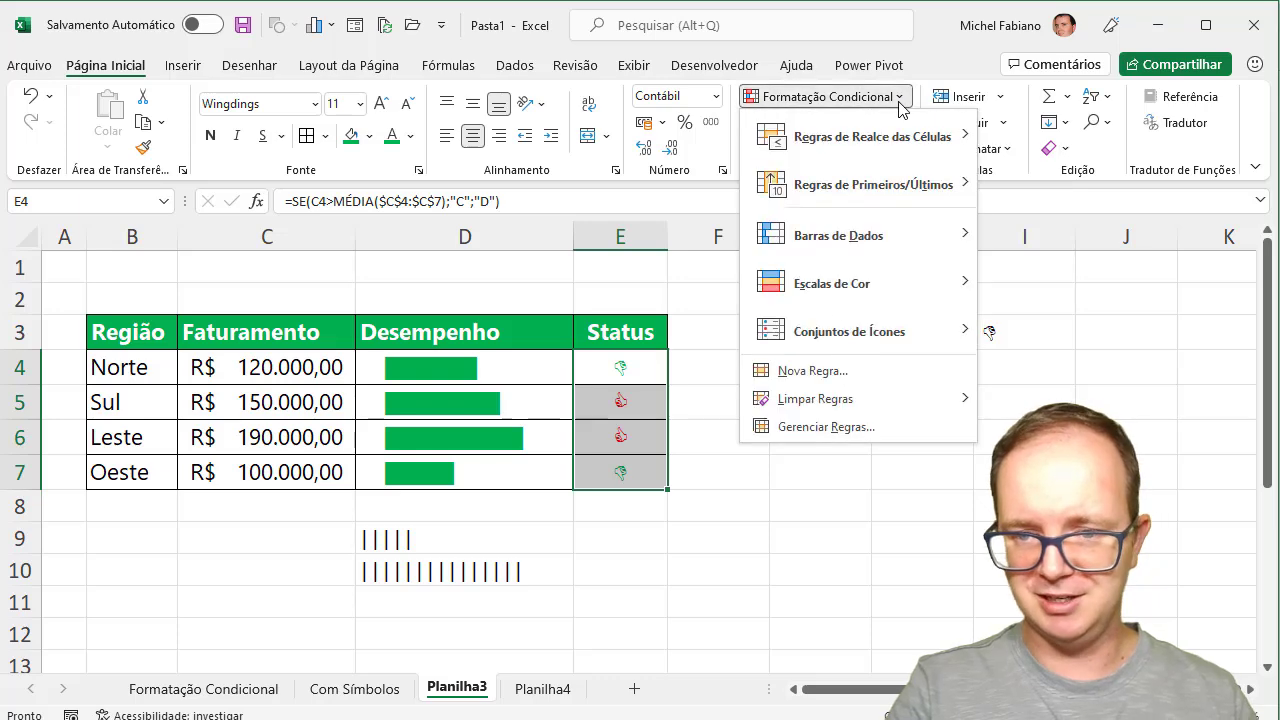
click(815, 430)
click(362, 210)
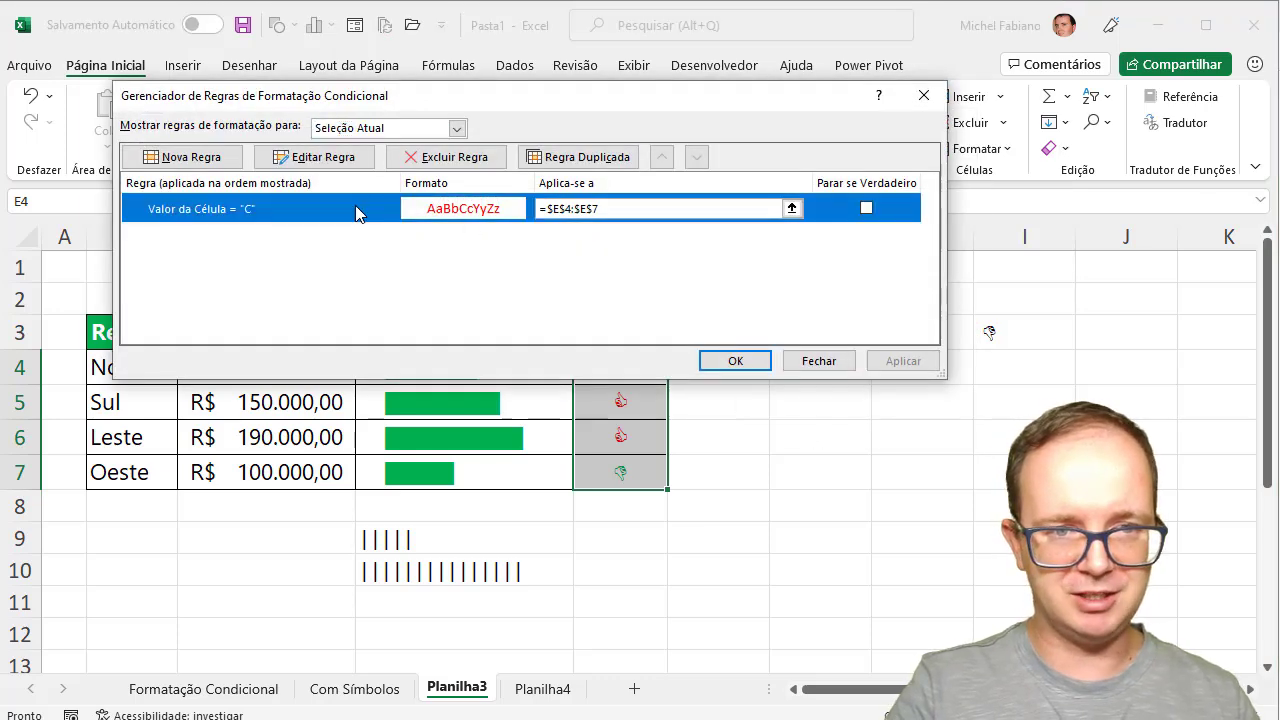
click(320, 157)
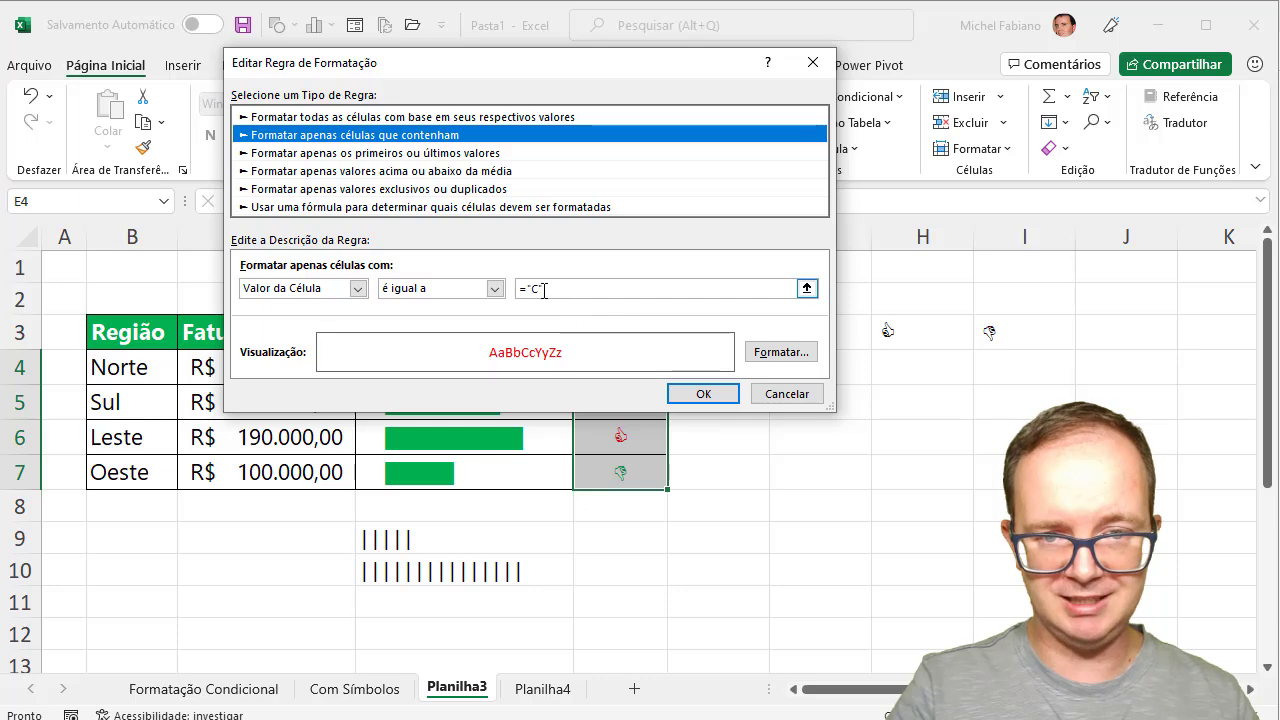
click(537, 288)
key(BackSpace)
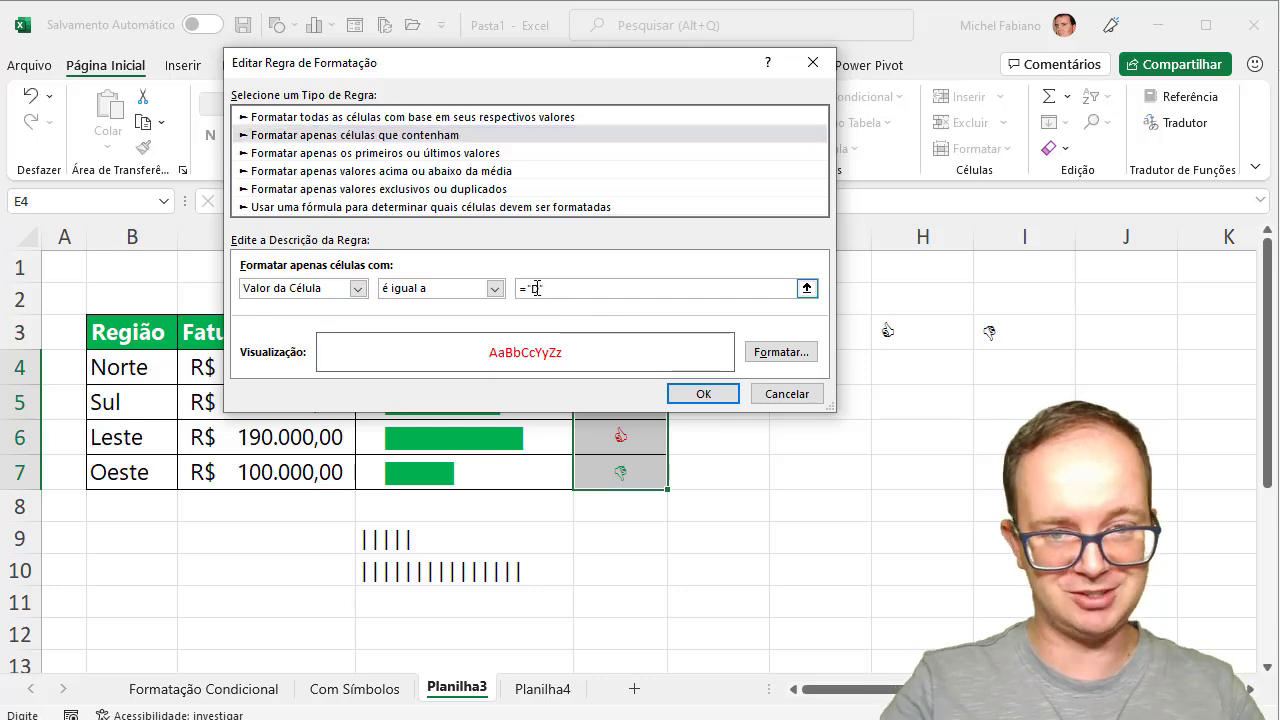
text(D)
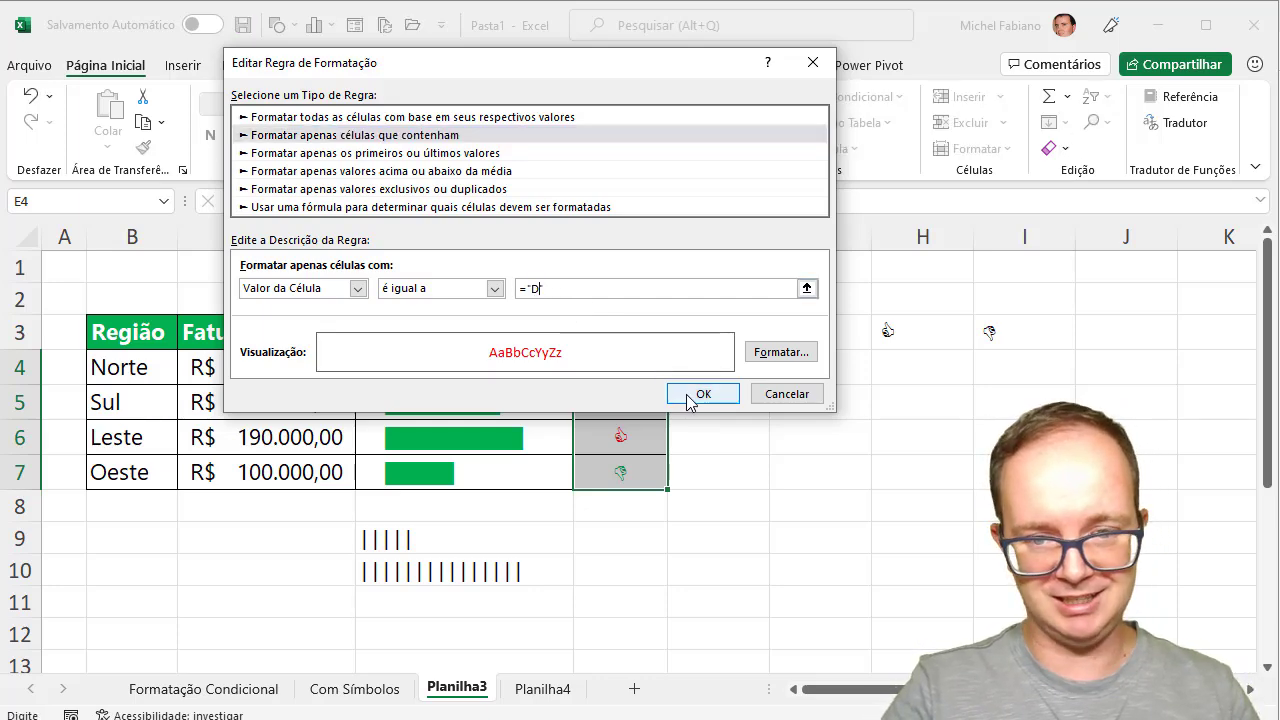
click(689, 394)
click(740, 366)
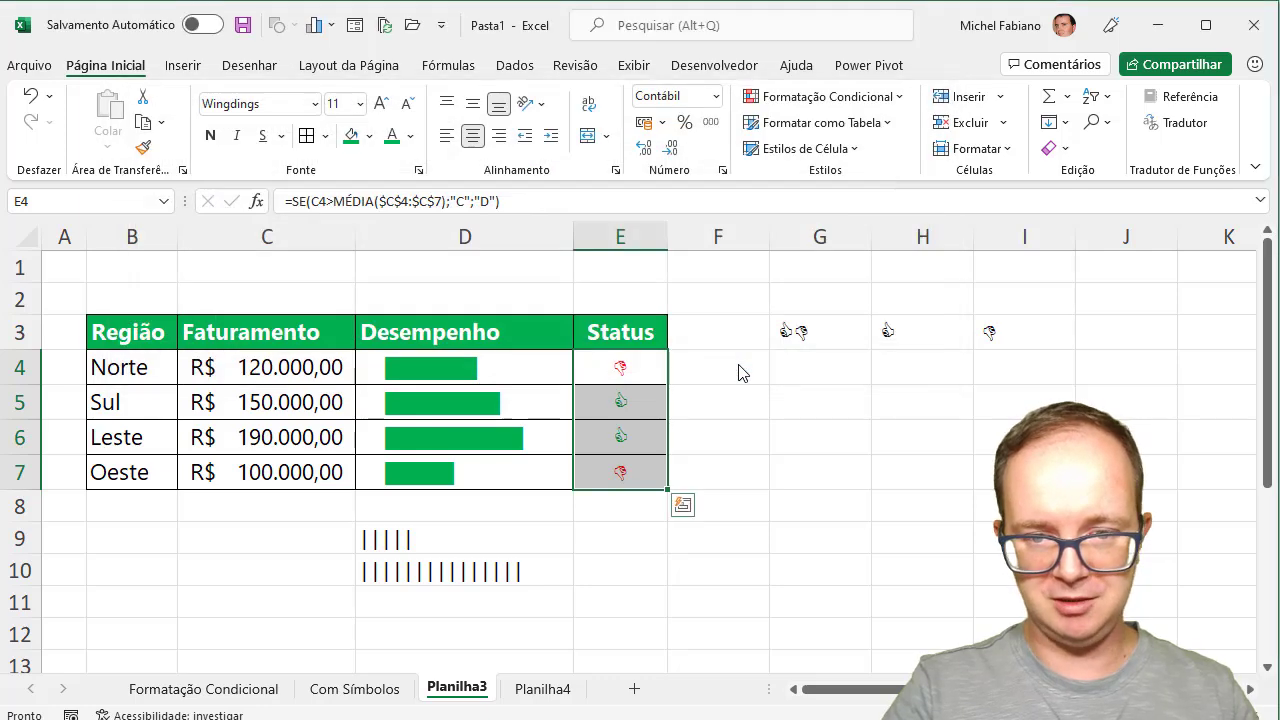
click(730, 416)
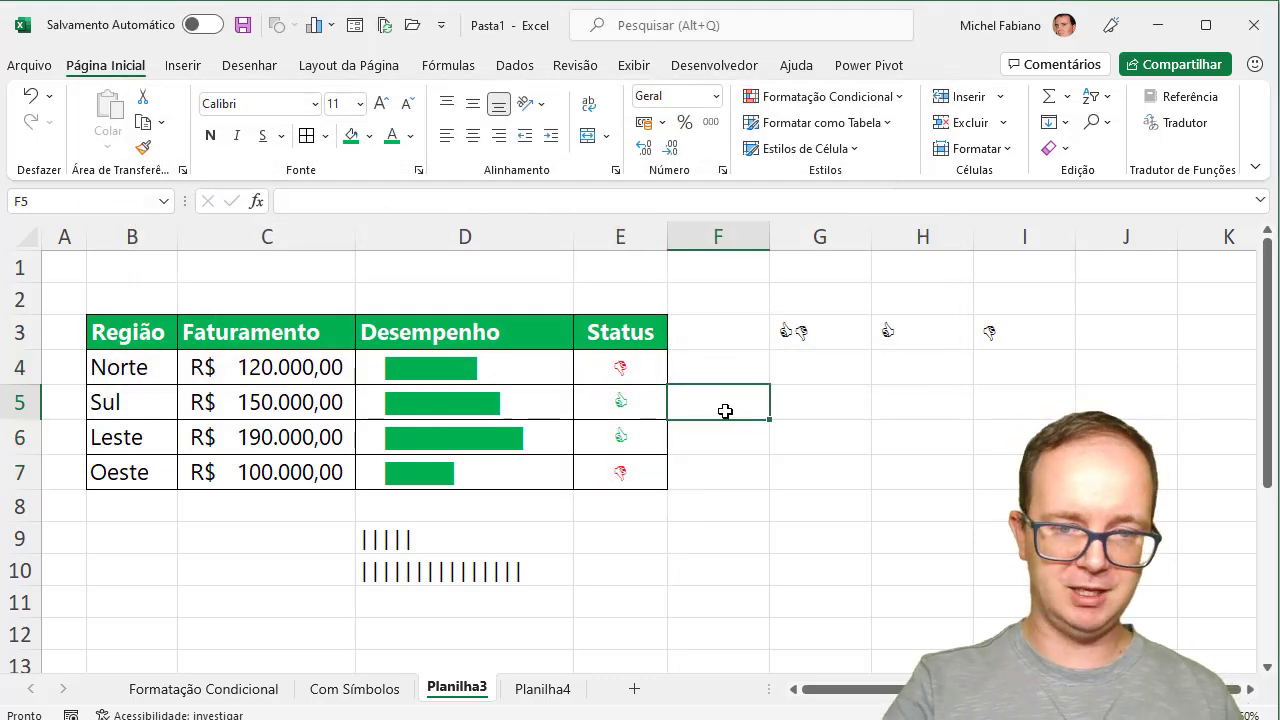
Check the Status formulas, then change Norte's Faturamento in C4 to 250.000
click(618, 403)
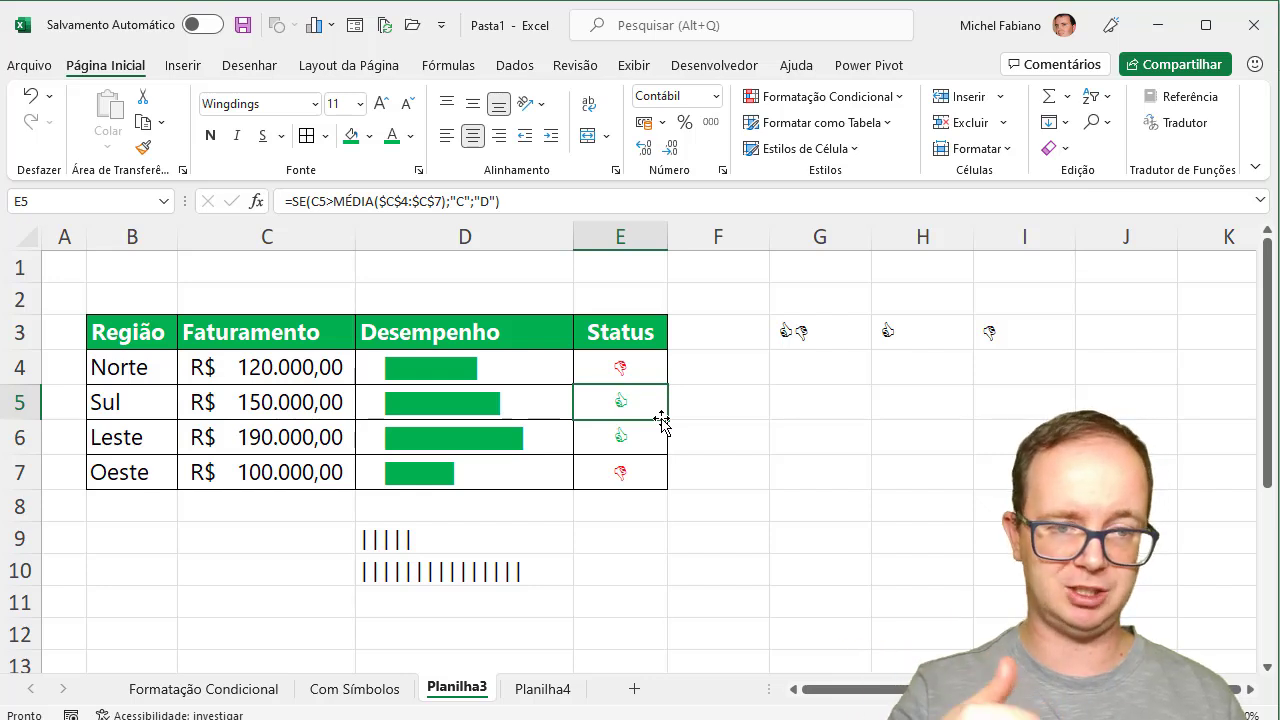
click(639, 364)
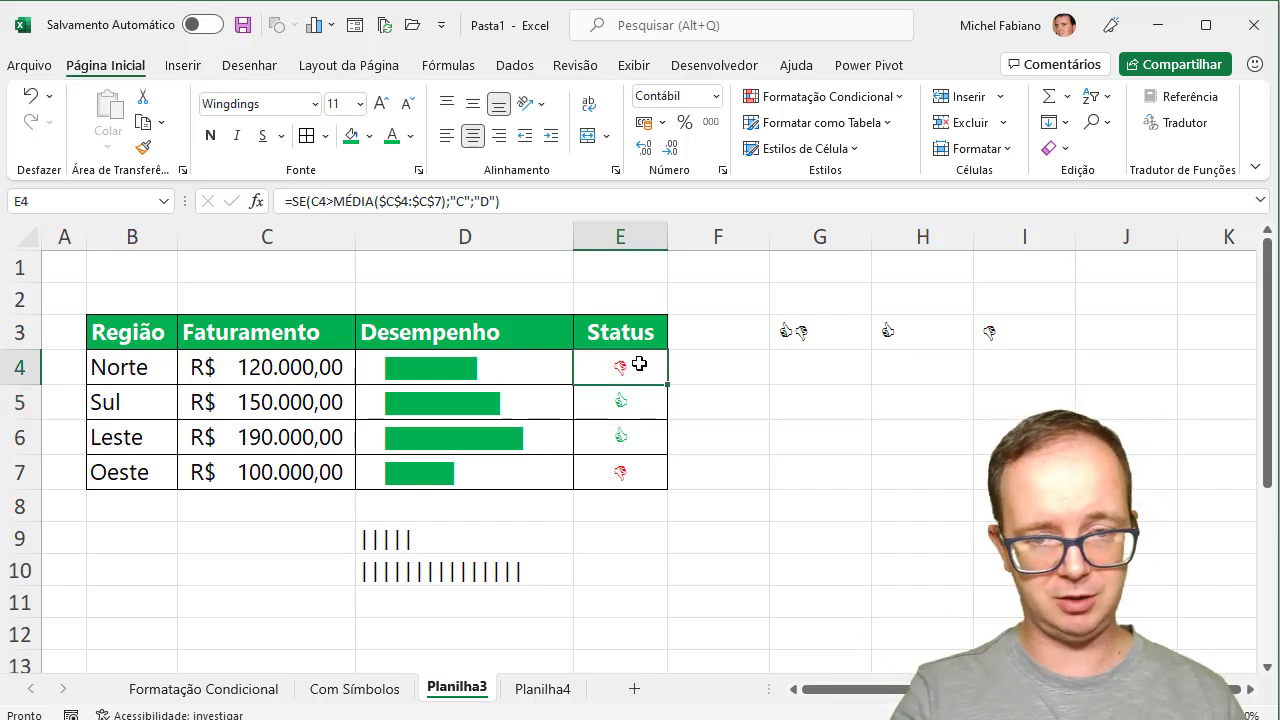
click(310, 370)
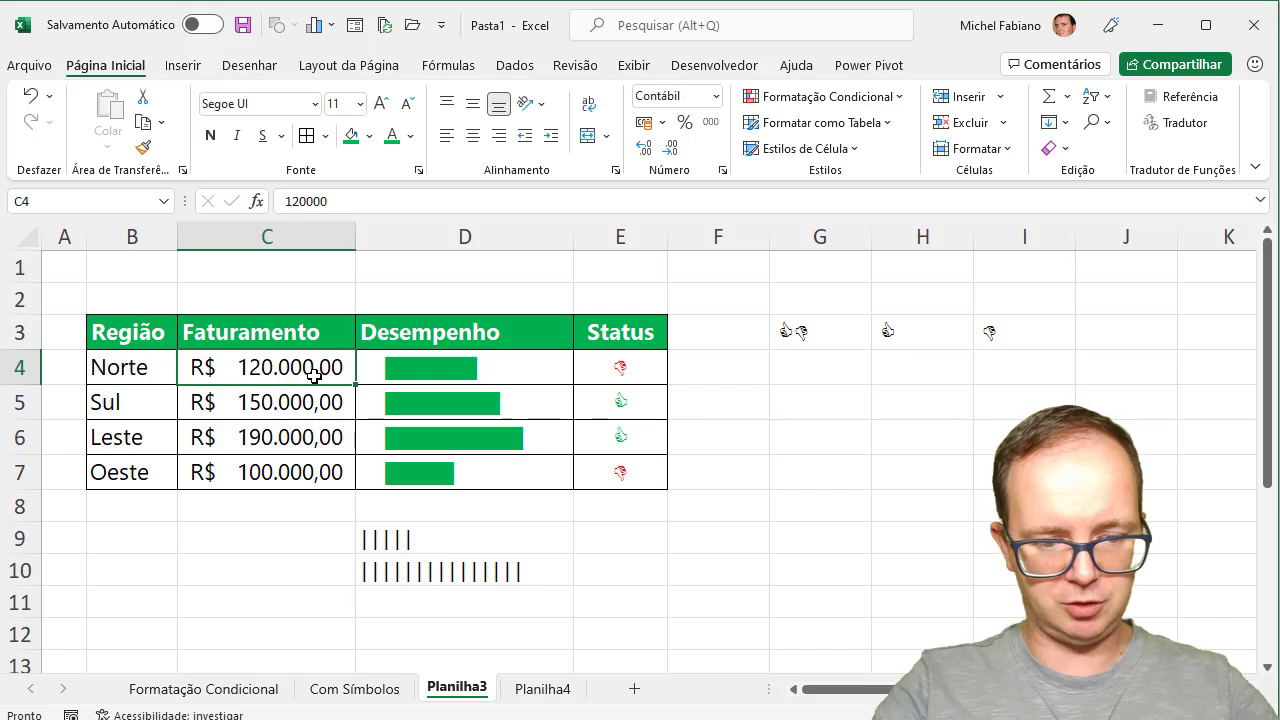
text(250.00)
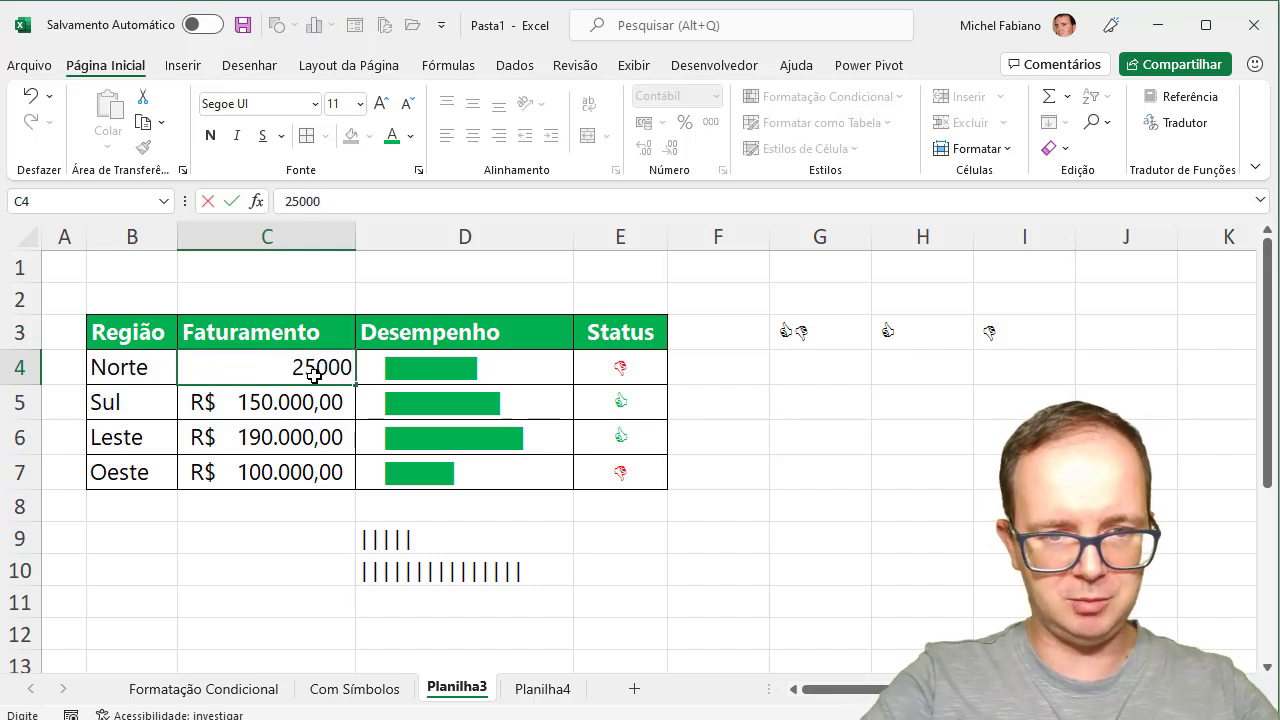
text(0)
key(Return)
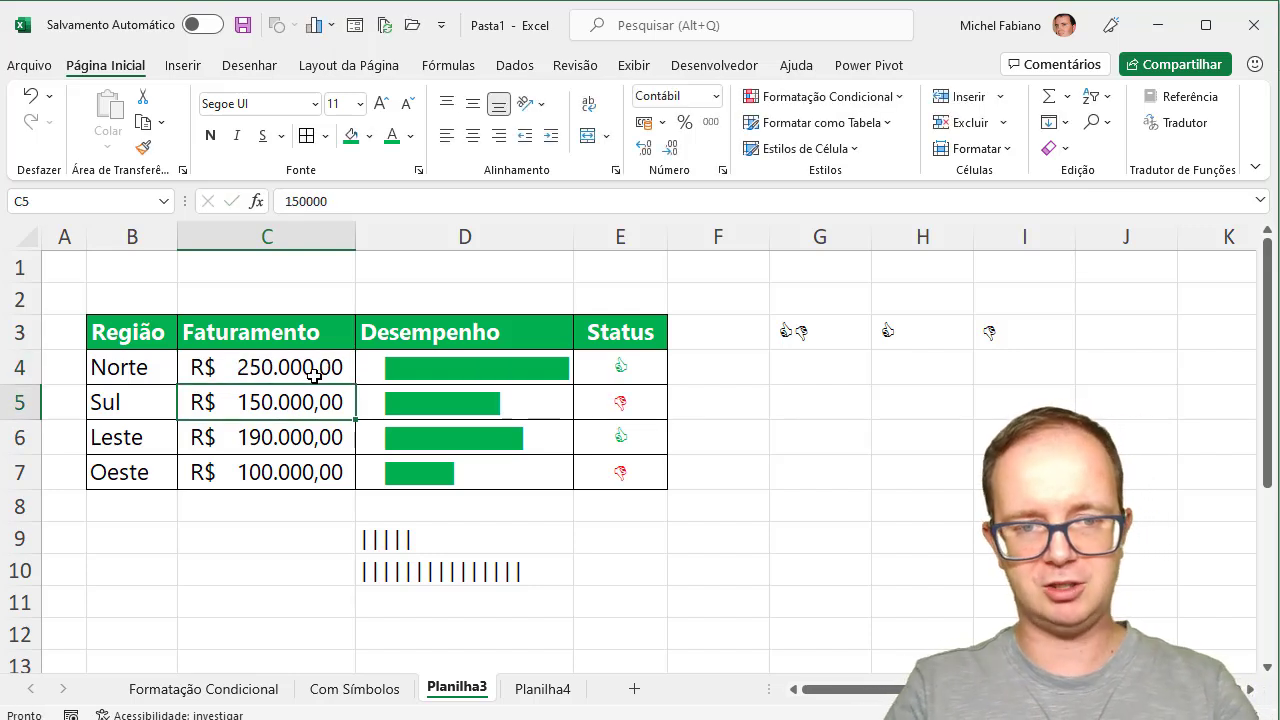